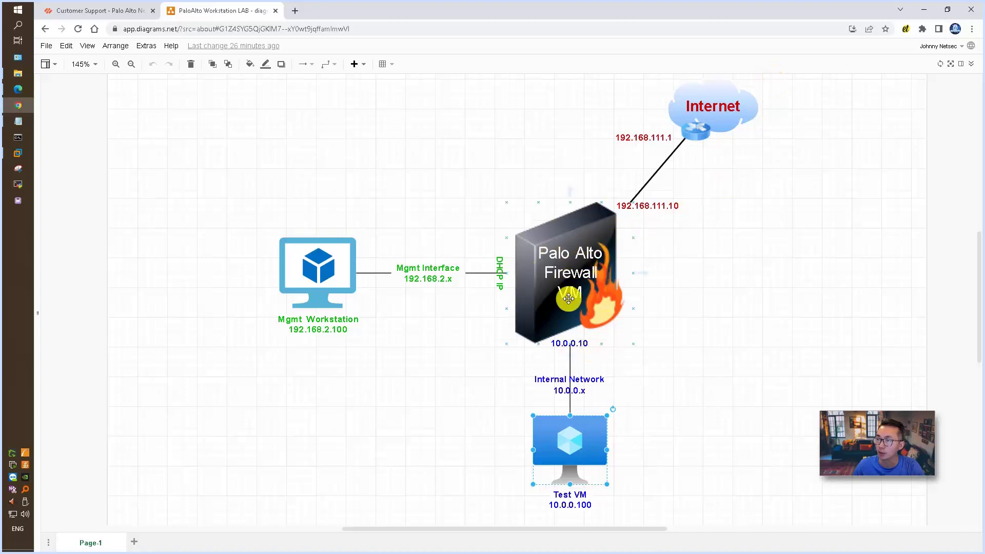
Bring the Notepad list of seven lab steps in front of the network diagram
left_click(23, 123)
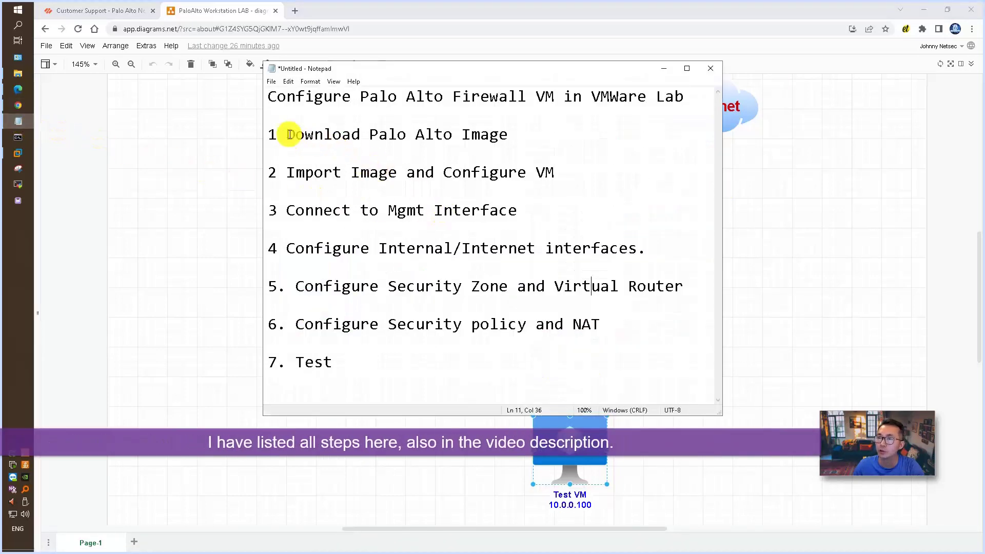
Highlight the lab list and review steps 1–3: download image, import/configure VM, connect to management
left_click_drag(284, 133, 523, 354)
left_click(523, 357)
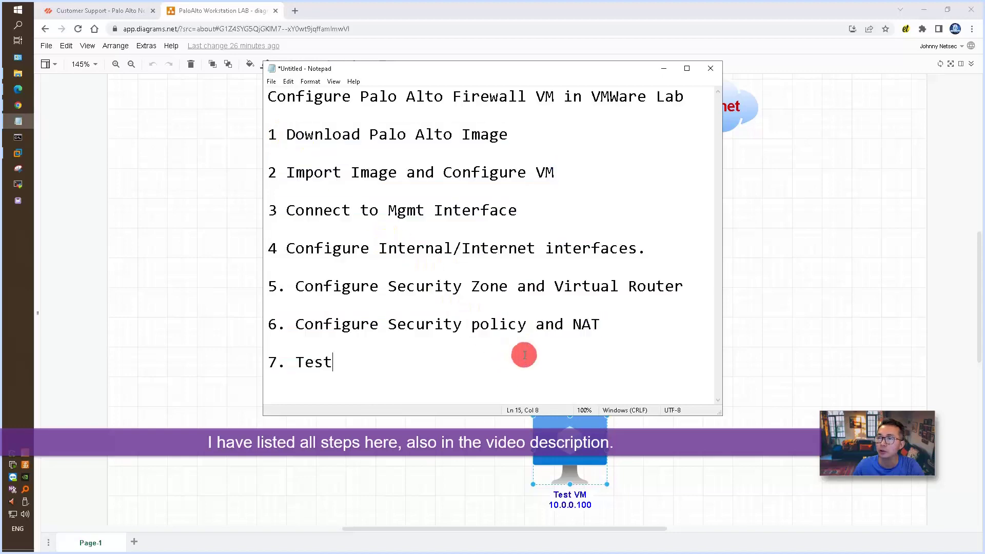
left_click(527, 144)
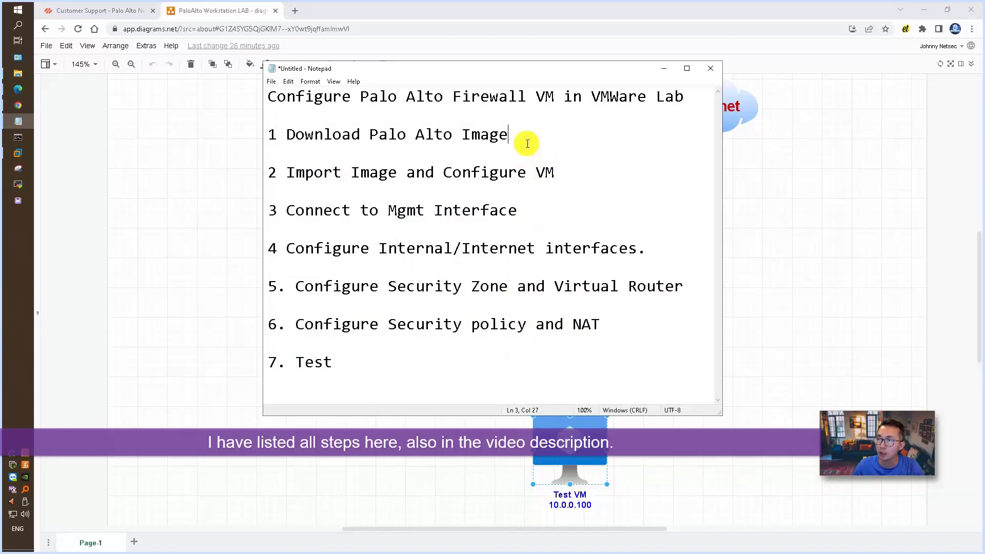
left_click(575, 174)
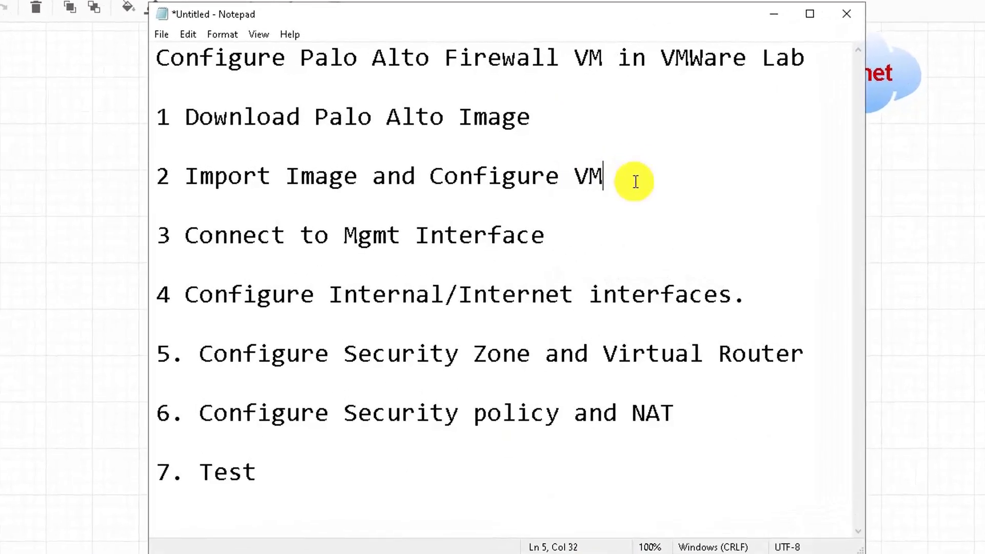
left_click(554, 241)
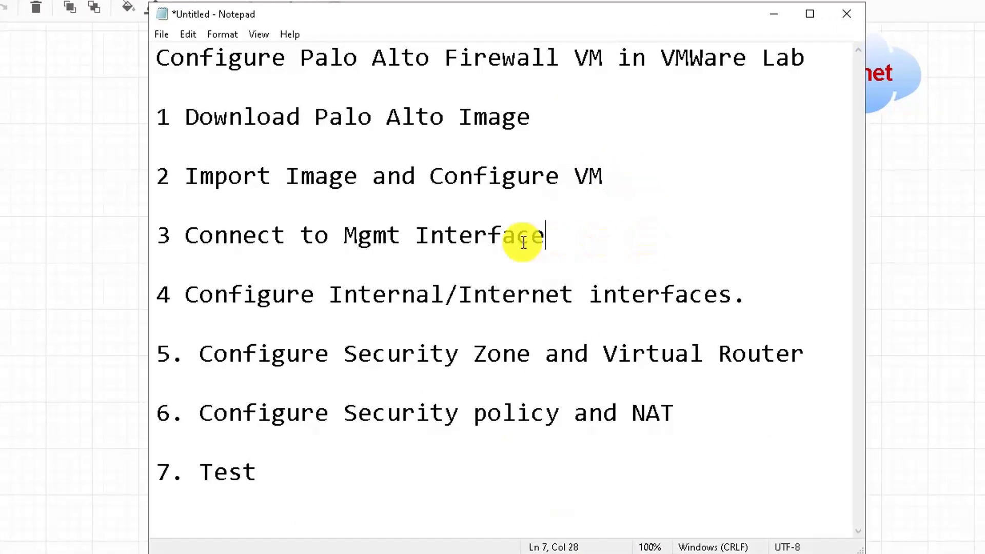
left_click(184, 234, "shift")
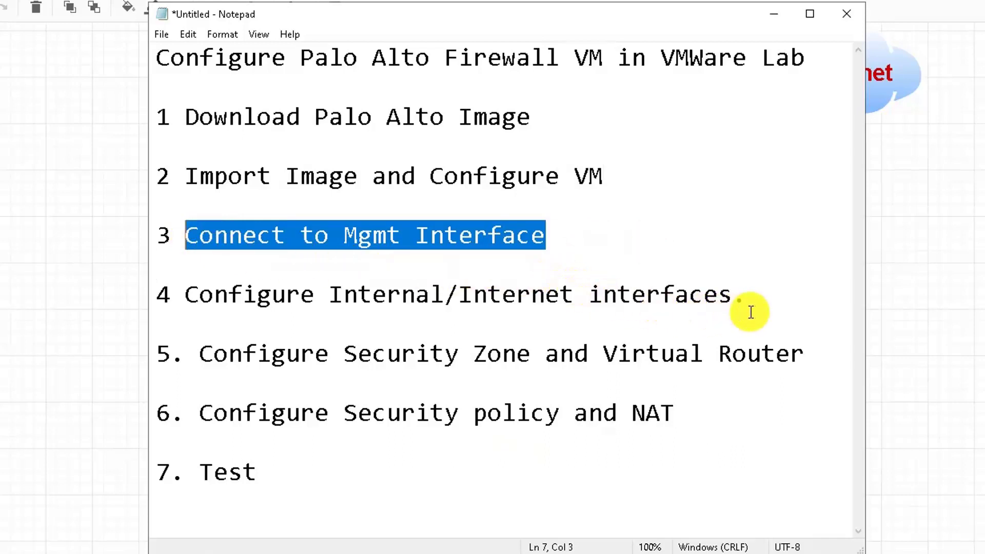
Review steps 4–6 (interfaces, security zone and virtual router, security policy and NAT), then open the support portal
left_click_drag(754, 303, 226, 289)
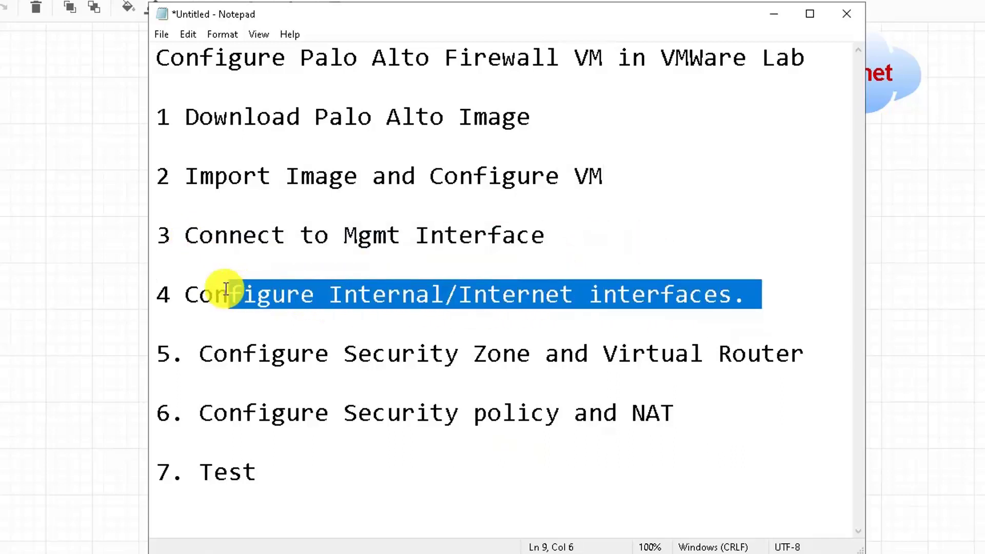
left_click_drag(337, 363, 528, 354)
left_click_drag(596, 354, 646, 354)
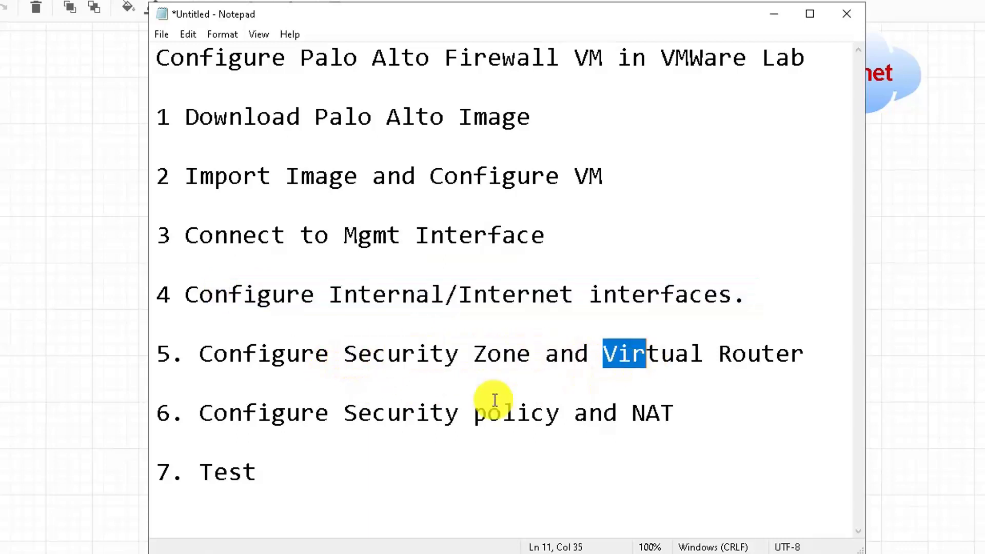
left_click(680, 416)
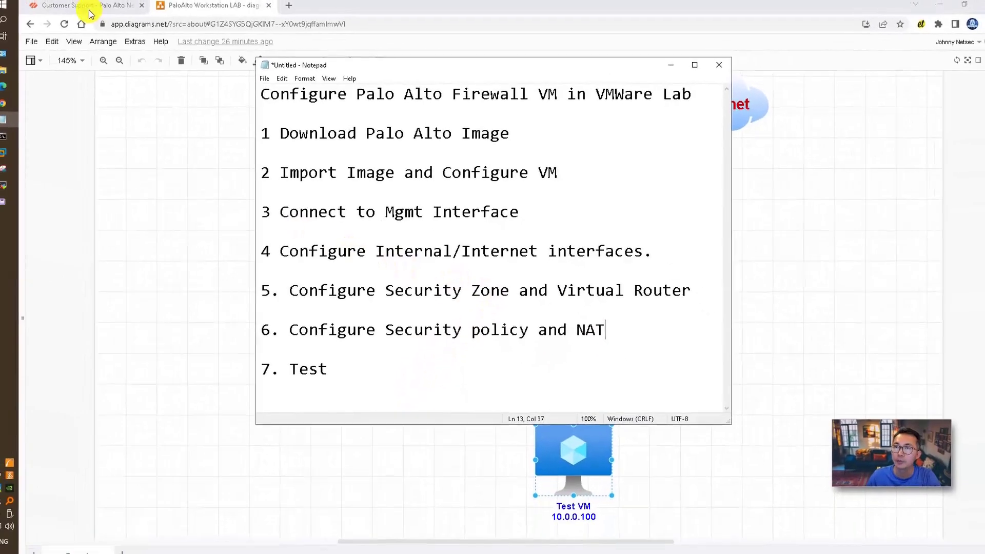
left_click(89, 10)
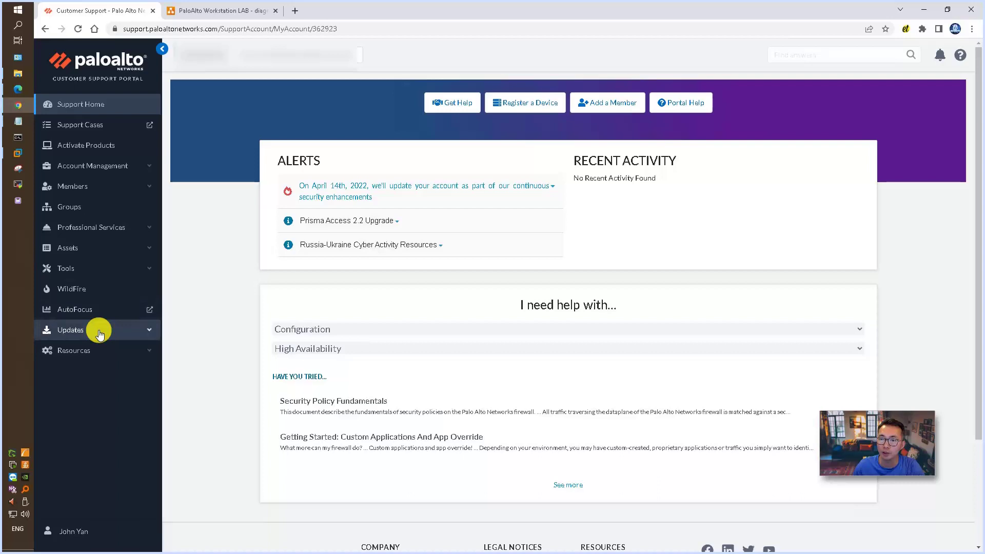
Go to Updates > Software Updates and drop down the product type list
left_click(149, 334)
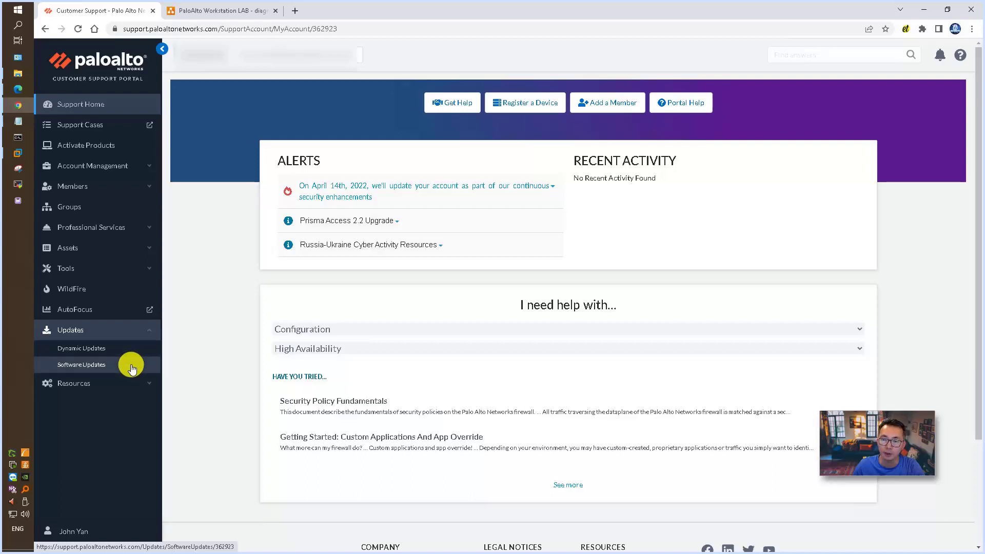
left_click(131, 364)
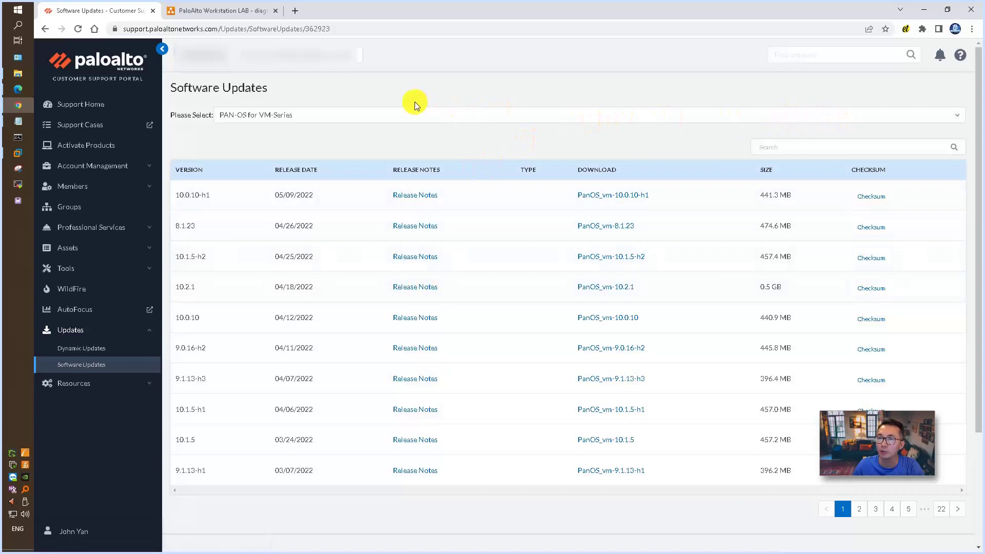
left_click(402, 112)
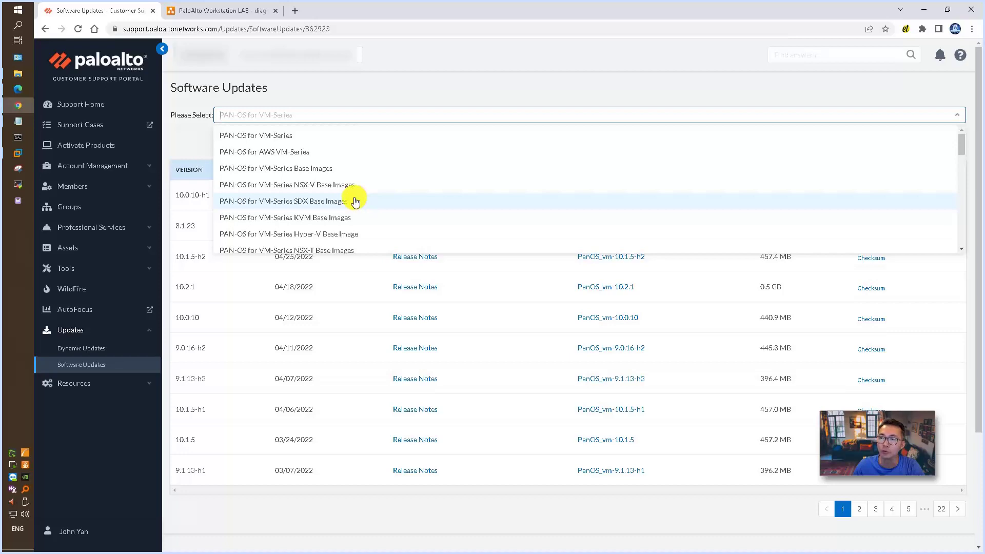
Choose PAN-OS for VM-Series Base Images and download PA-VM-ESX-10.2.1.ova
left_click(355, 170)
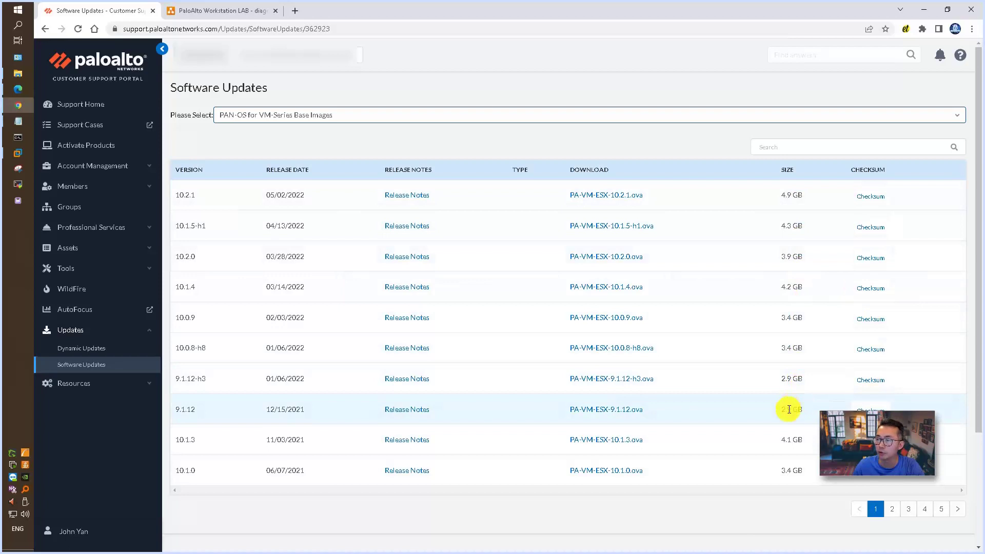
left_click(612, 200)
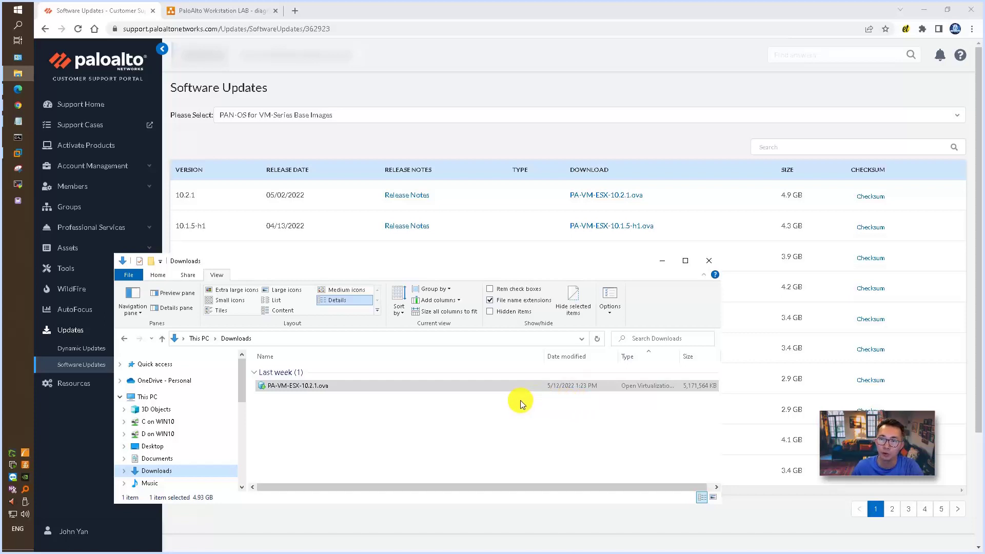
Import PA-VM-ESX-10.2.1.ova from Downloads as VM PA-VM-ESX-10.2.1 with the default storage path
left_click(18, 153)
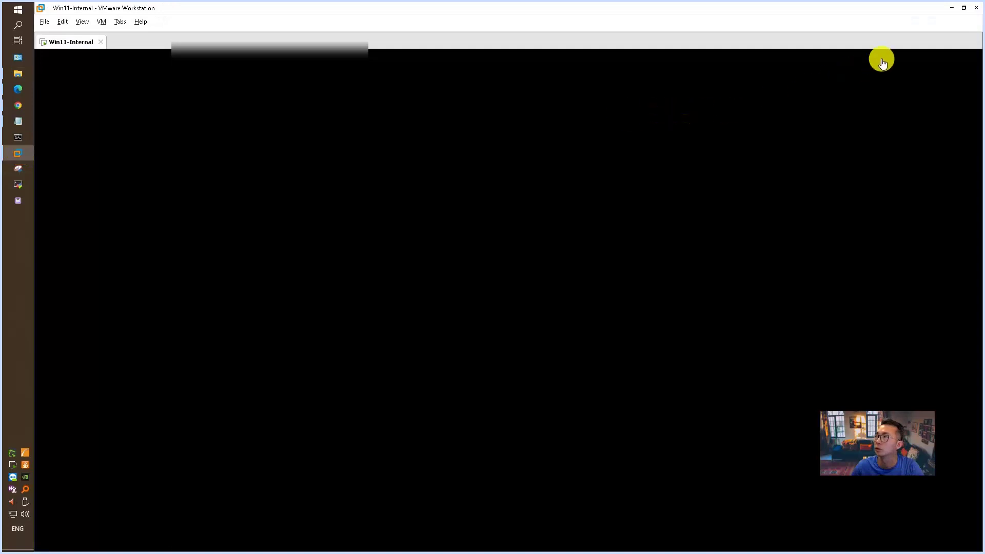
left_click(952, 7)
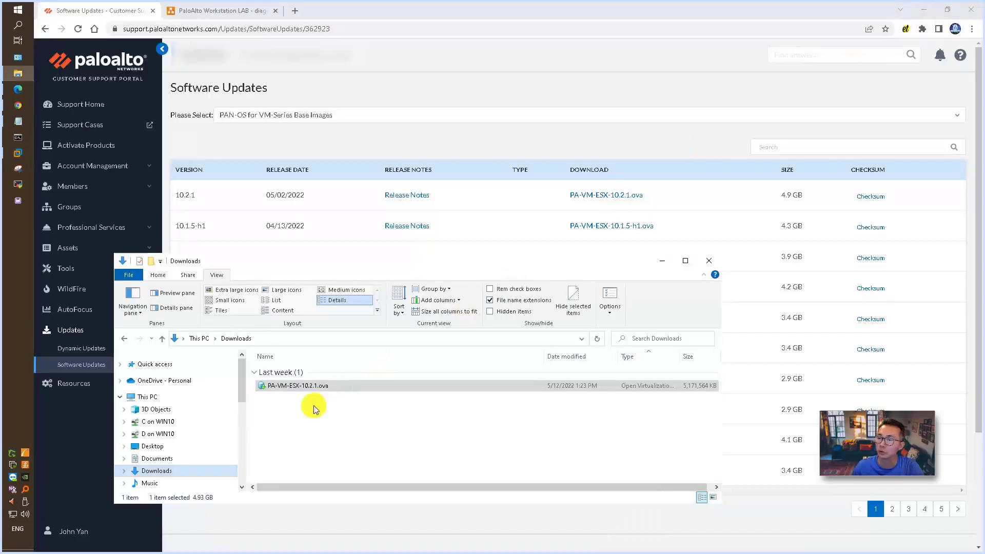
left_click(336, 386)
double_click(336, 386)
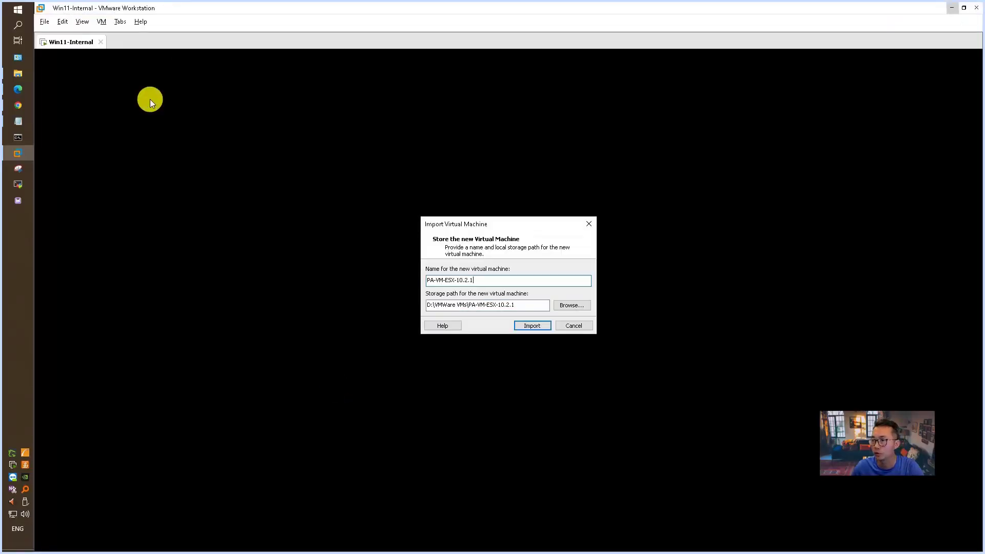
key("Tab")
key("Tab")
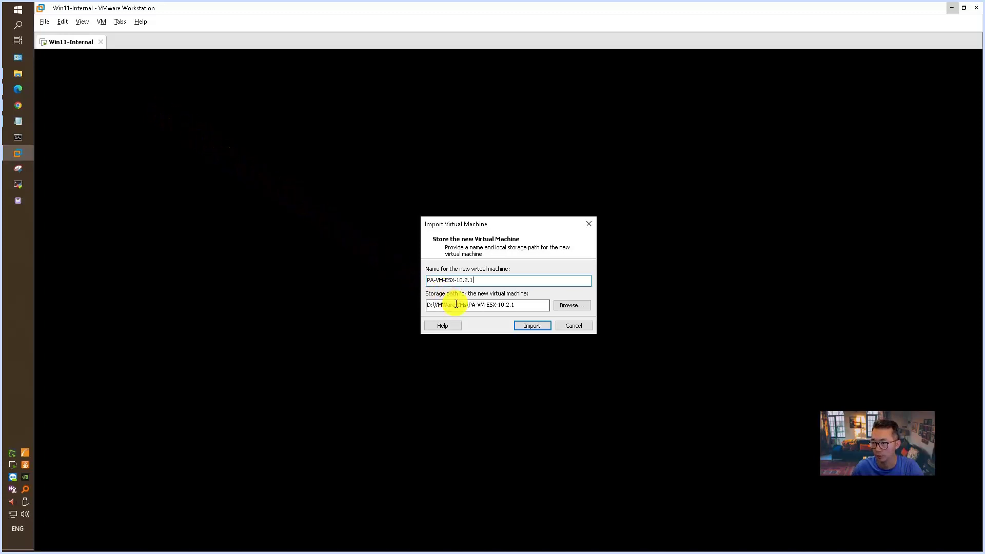
left_click(532, 327)
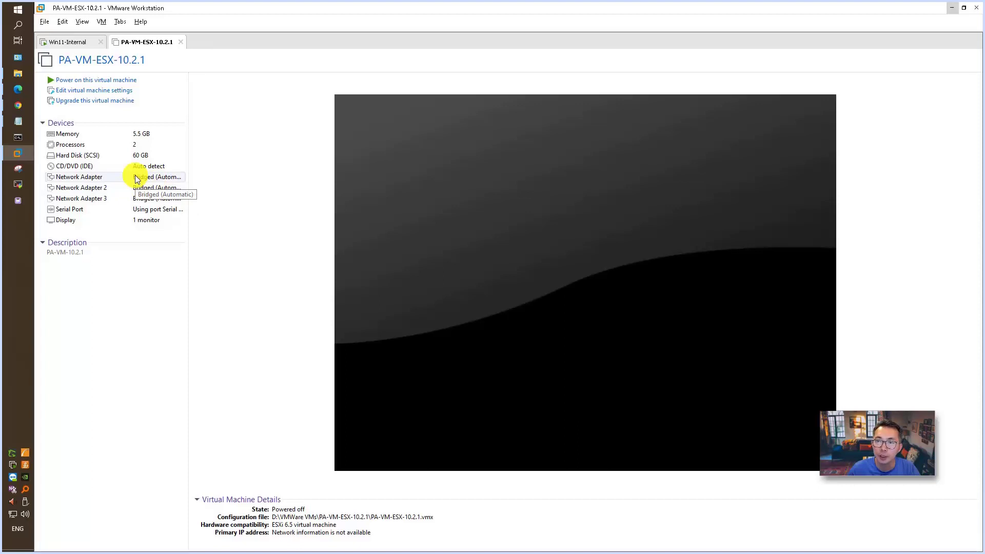
Set the firewall VM's Network Adapter 2 to NAT
double_click(158, 178)
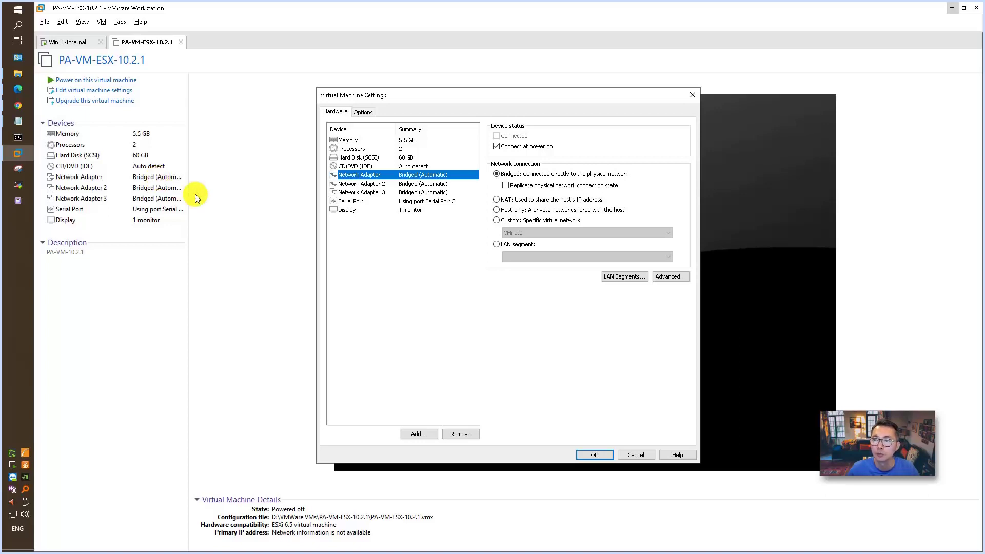
left_click(625, 453)
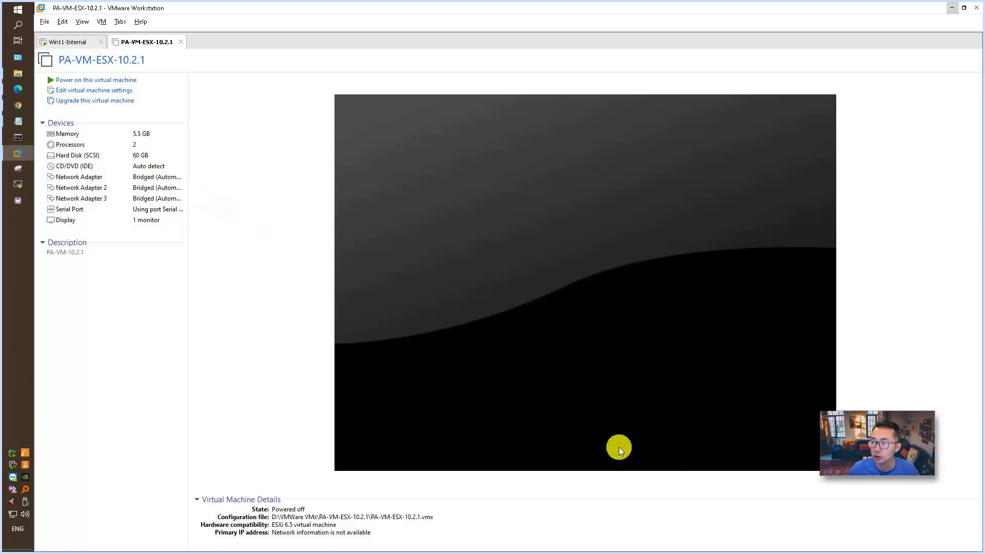
left_click(158, 190)
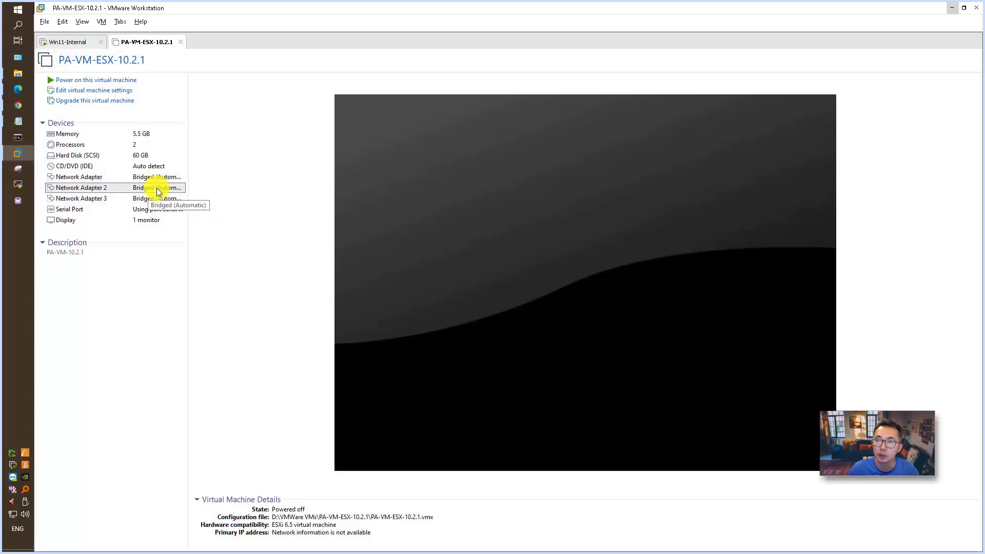
double_click(156, 187)
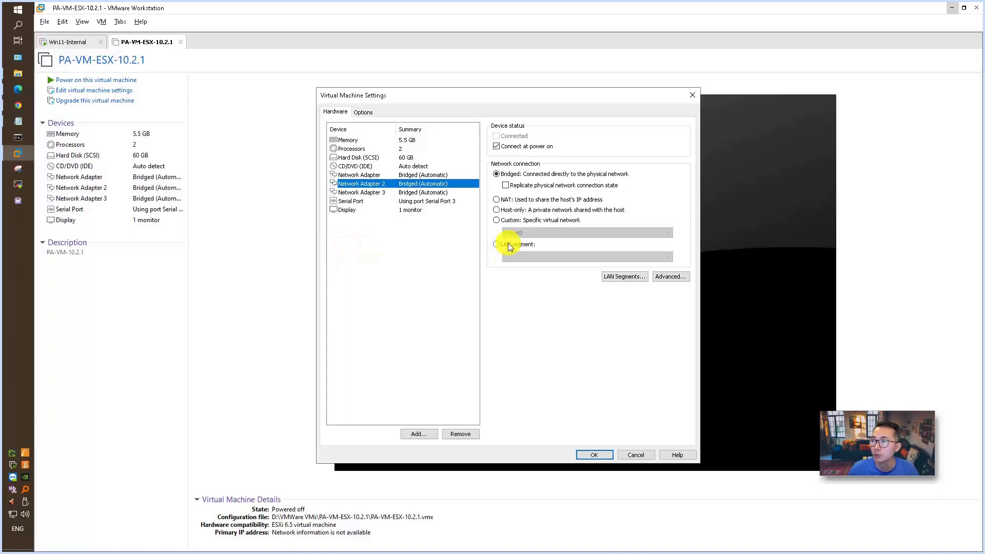
left_click(524, 204)
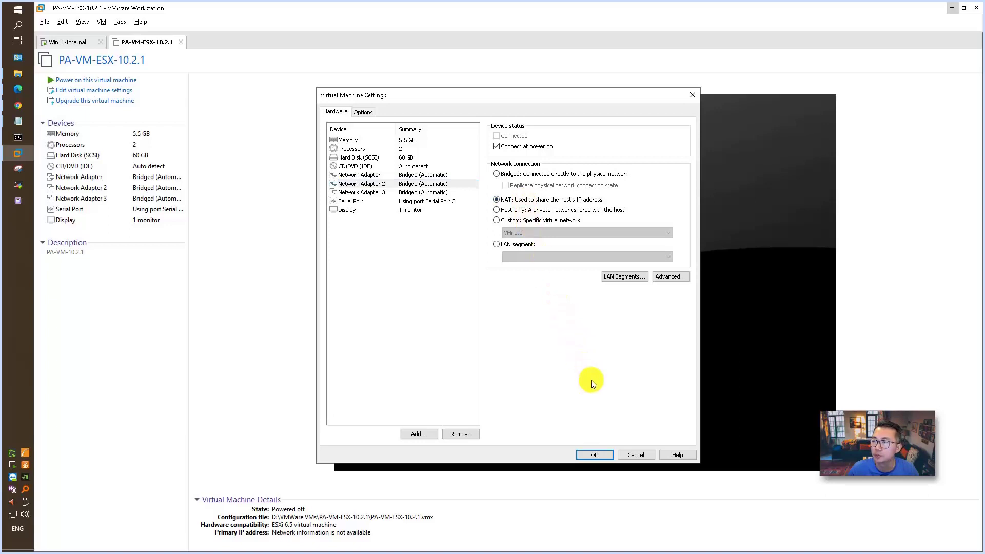
left_click(595, 455)
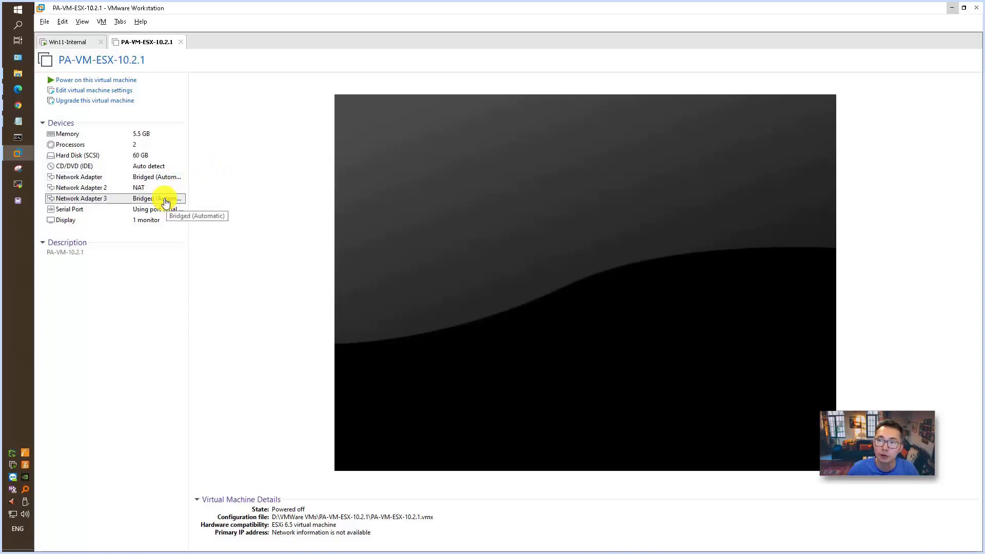
Set Network Adapter 3 to Host-only and return to the lab diagram
double_click(164, 198)
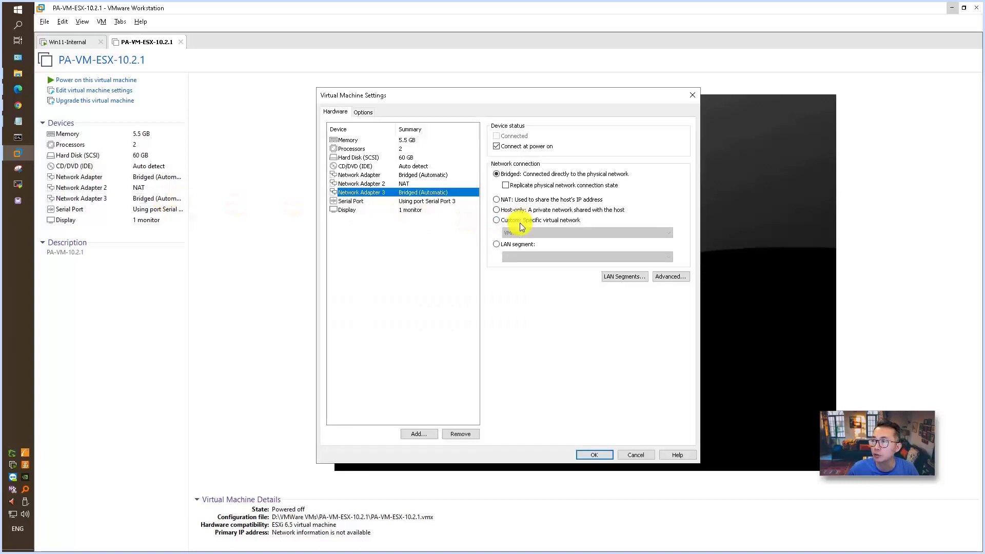
left_click(500, 209)
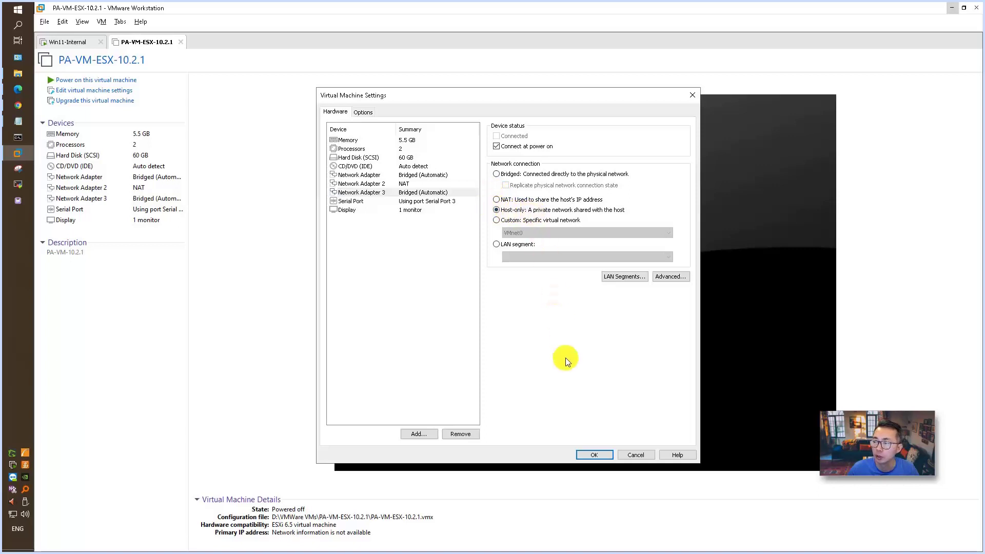
left_click(595, 452)
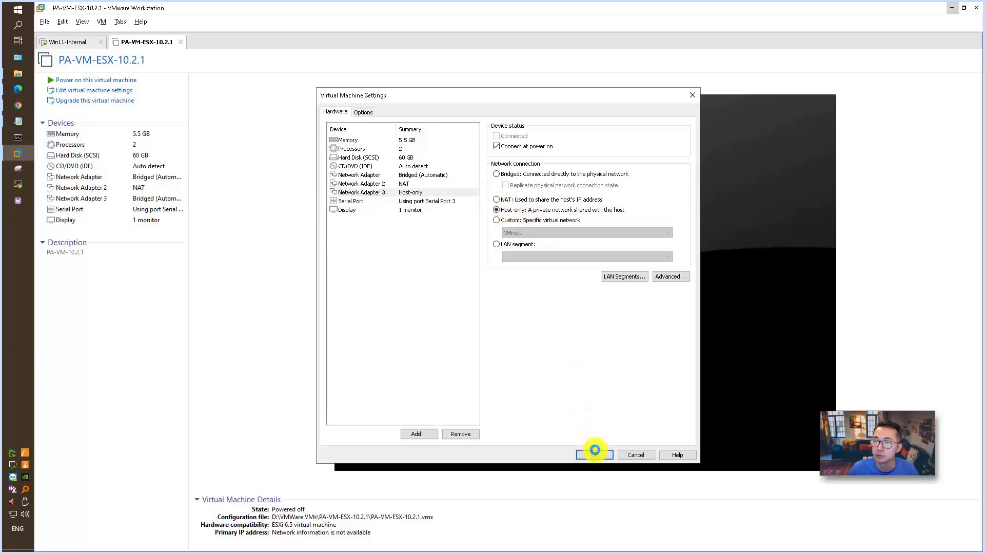
key("alt+Tab")
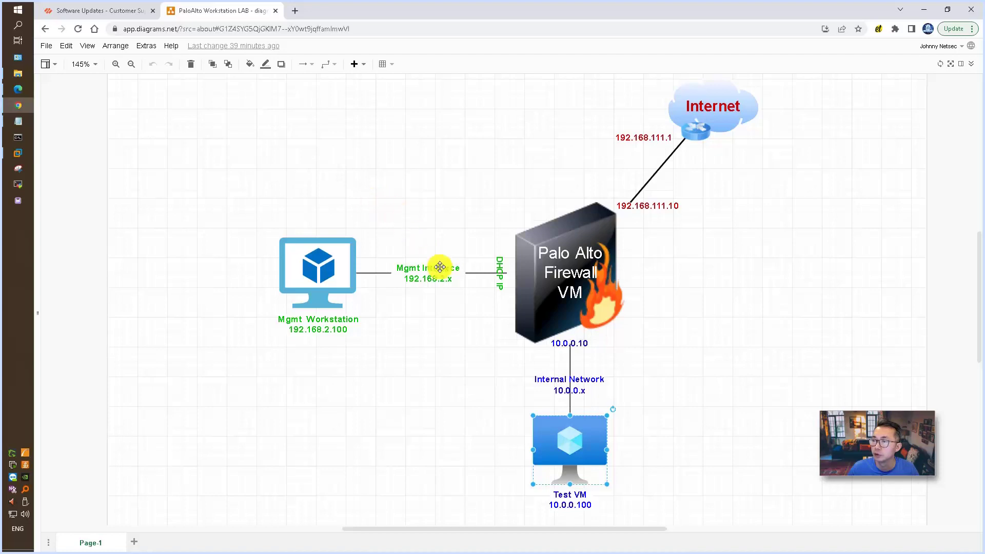
Point out the Mgmt Interface, 192.168.111.10 and Internal Network labels, then return to the PA-VM-ESX-10.2.1 VM
left_click(444, 279)
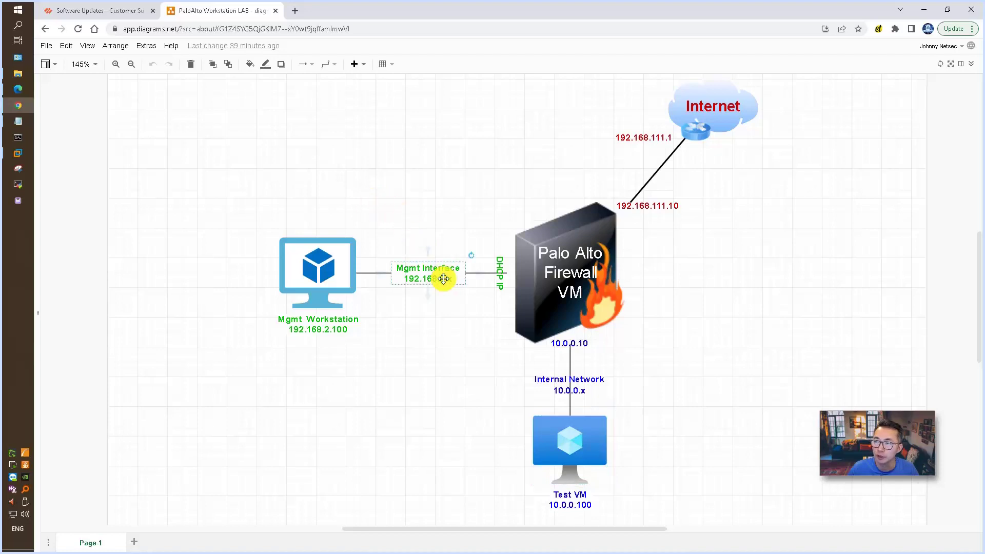
left_click(659, 207)
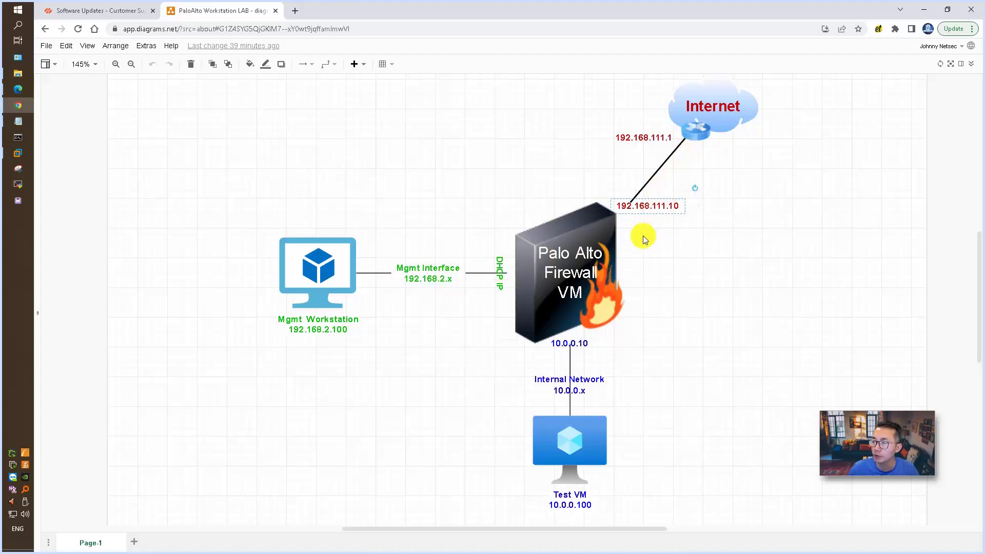
left_click(583, 395)
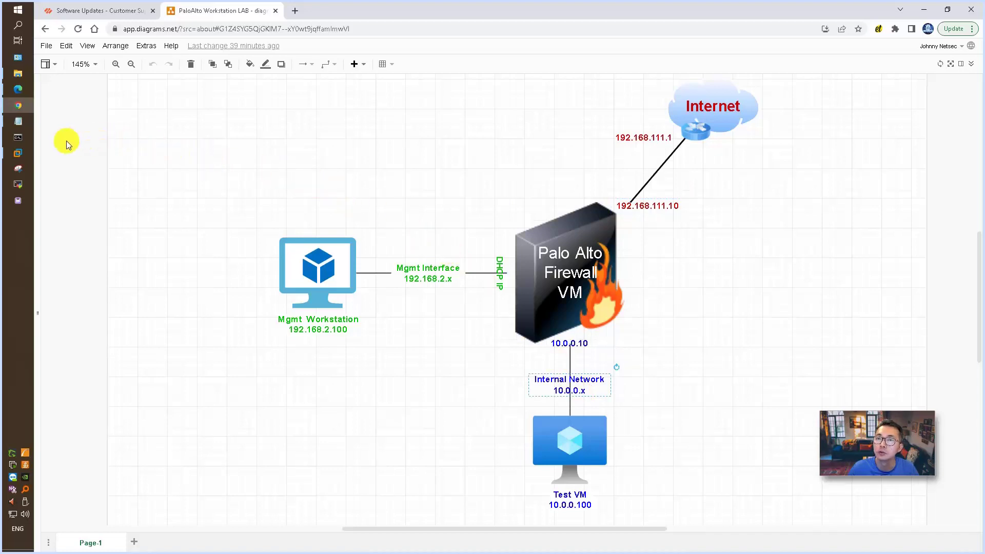
left_click(20, 154)
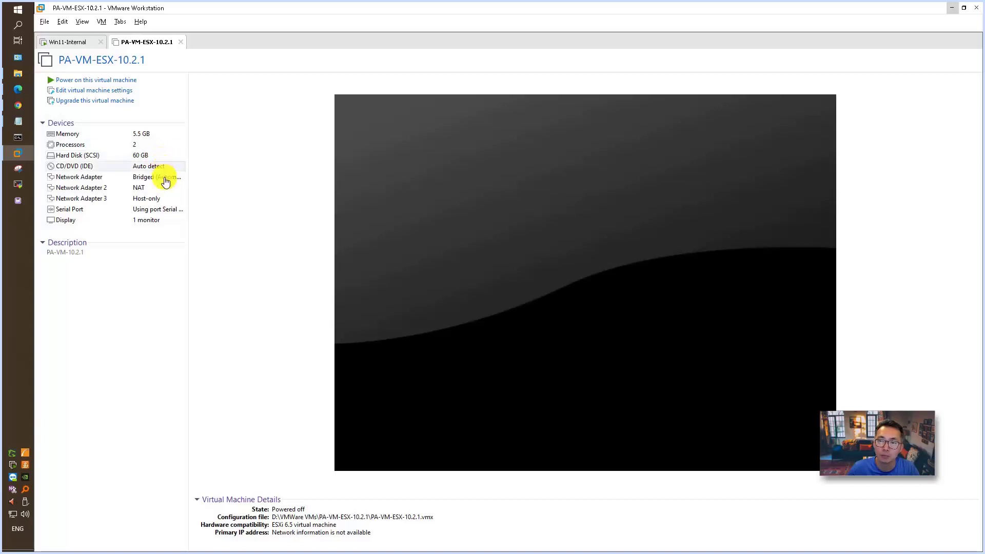
Power on PA-VM-ESX-10.2.1 and let the console run through its boot messages
left_click(130, 80)
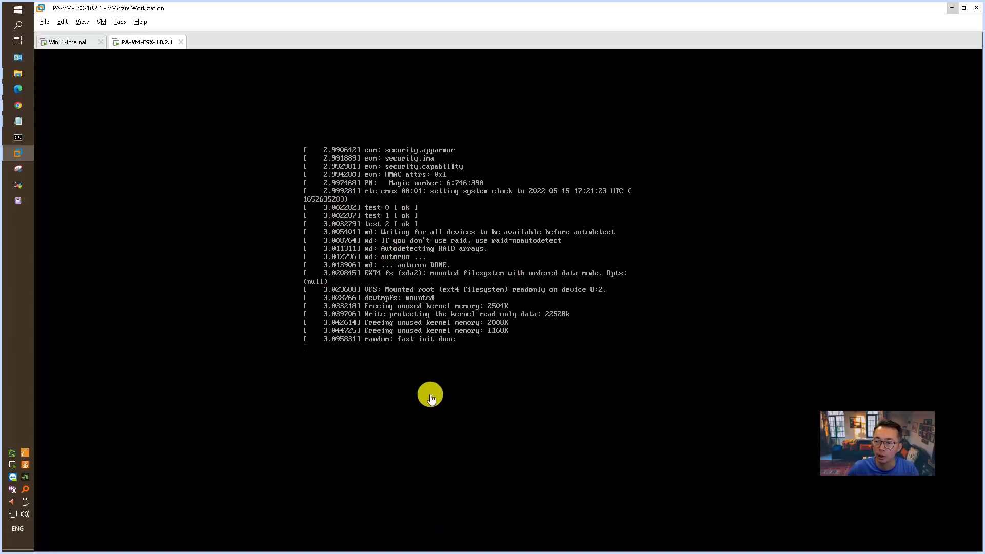
Mark outline steps 1–3 in Notepad, then minimize it to reveal the firewall's vm login prompt
left_click(21, 122)
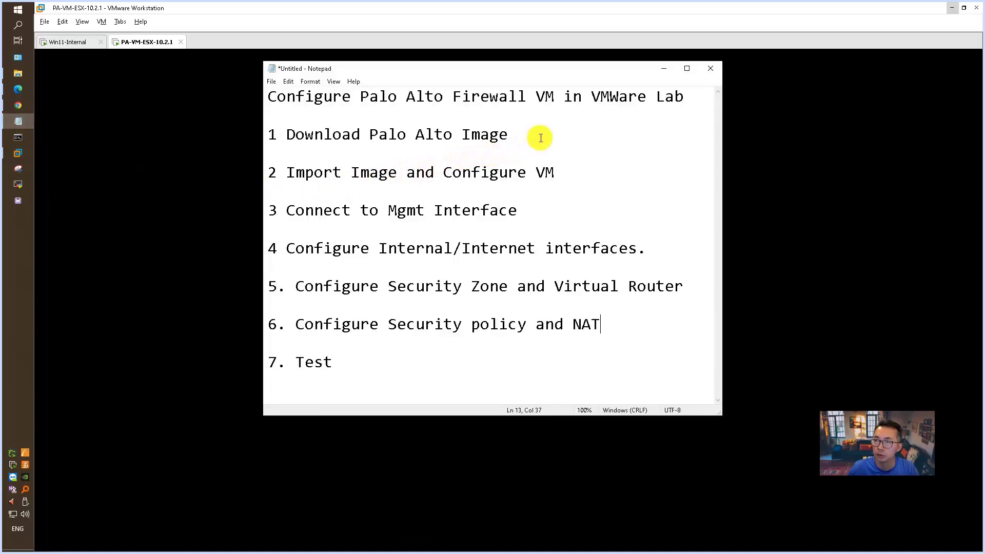
left_click_drag(536, 135, 274, 131)
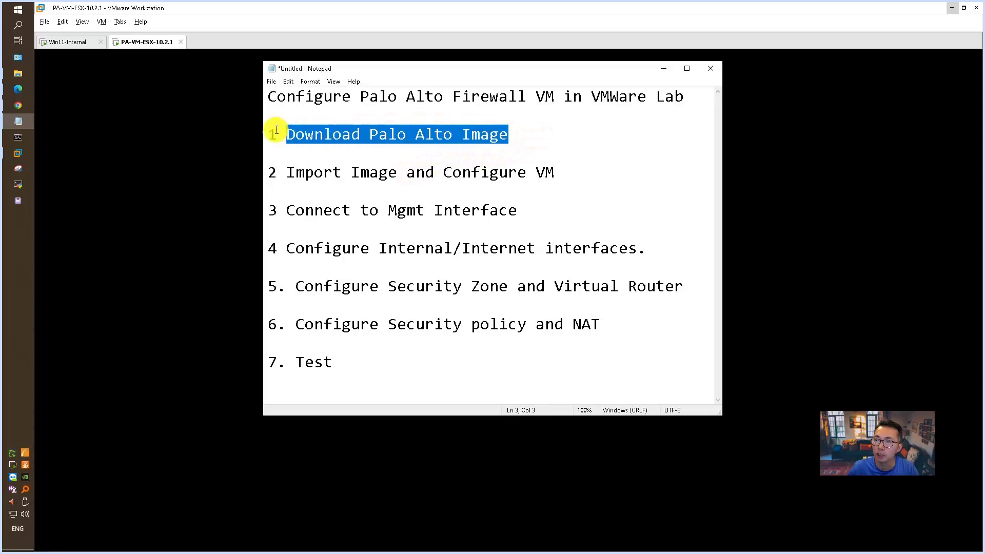
left_click_drag(574, 179, 268, 171)
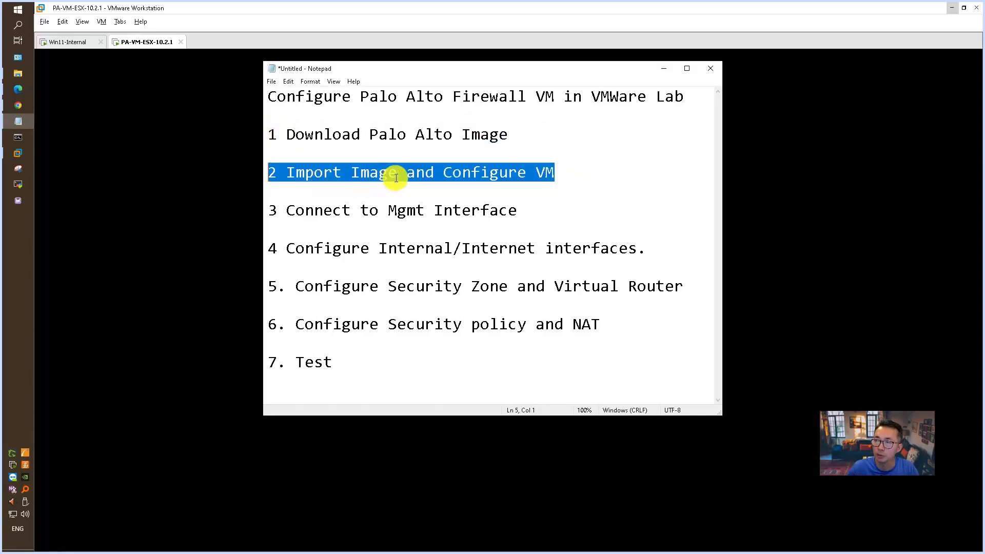
left_click(563, 175)
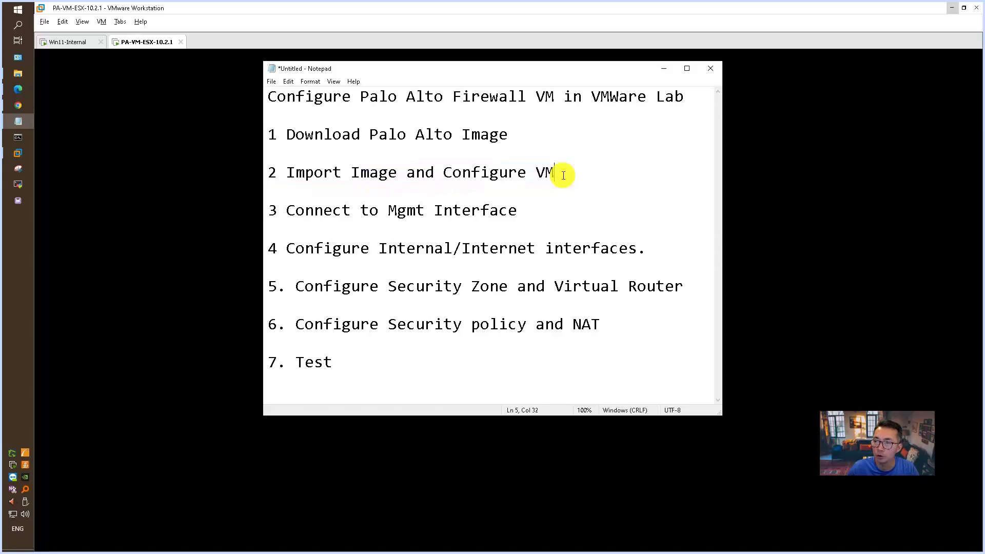
left_click(545, 209)
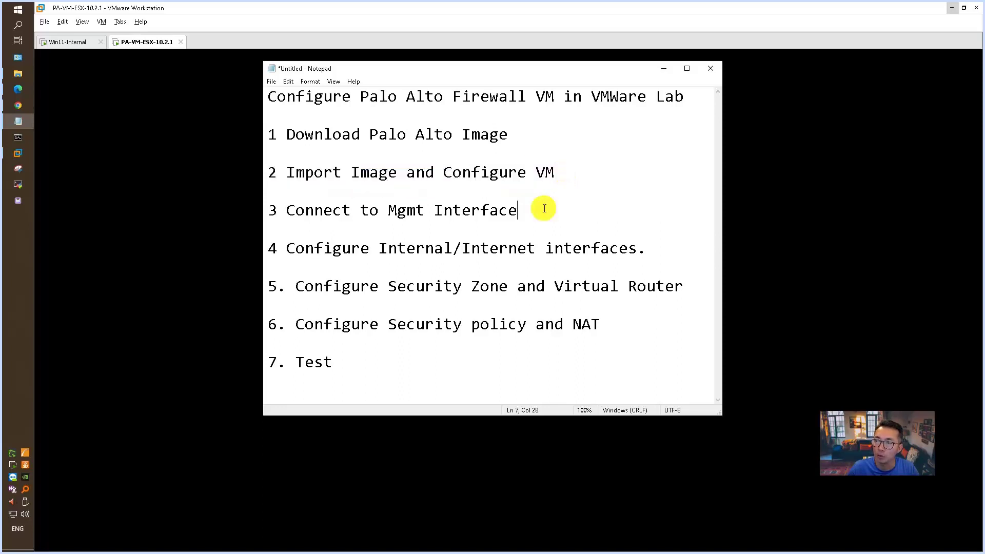
left_click_drag(545, 209, 287, 210)
left_click(662, 72)
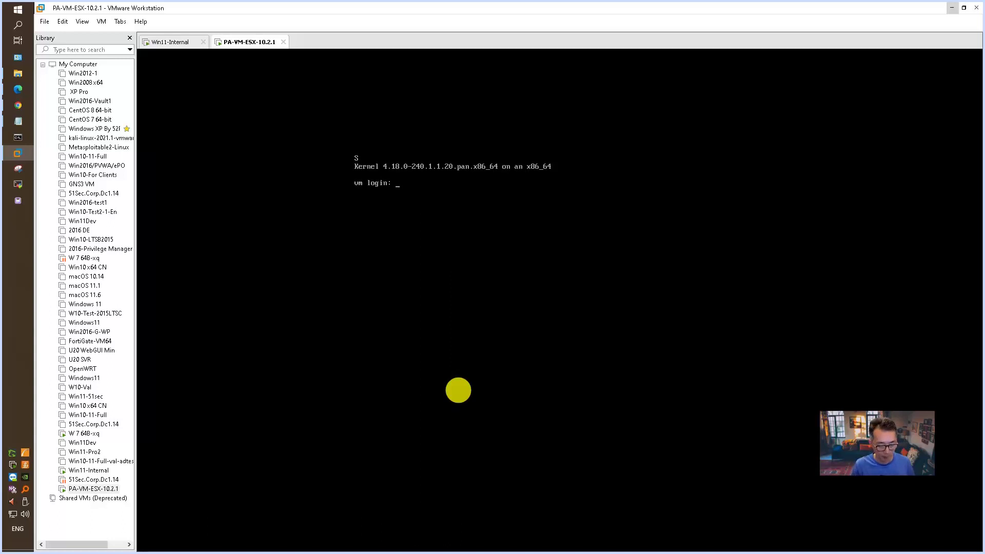
Log in to the firewall console as admin with the default password
type("admin")
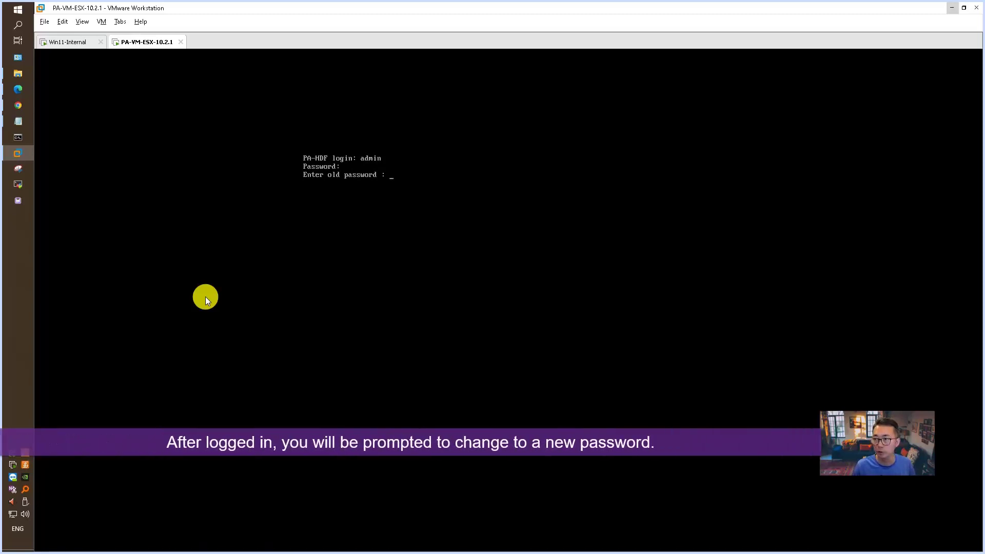
Replace the default admin password with a new one and confirm it at the console
key("Return")
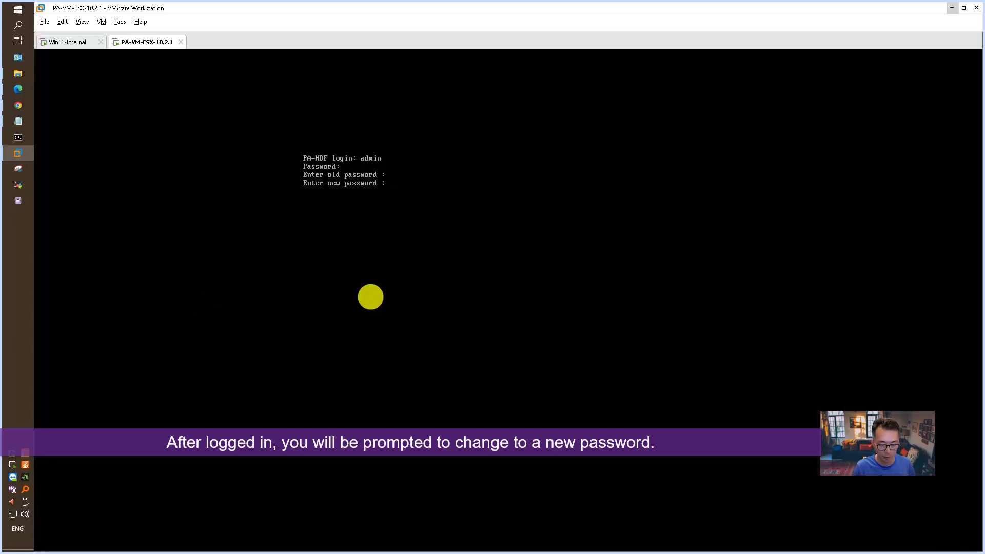
key("Return")
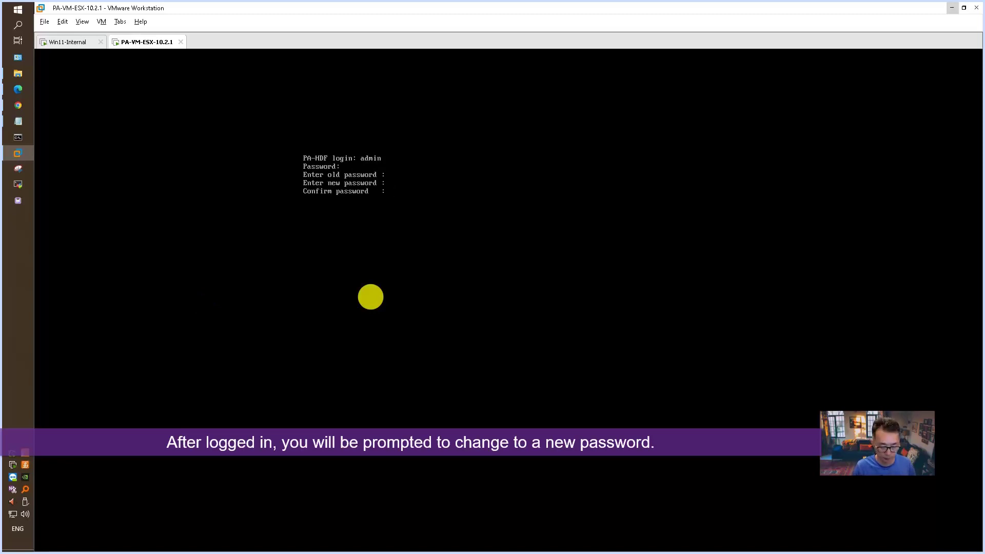
key("Return")
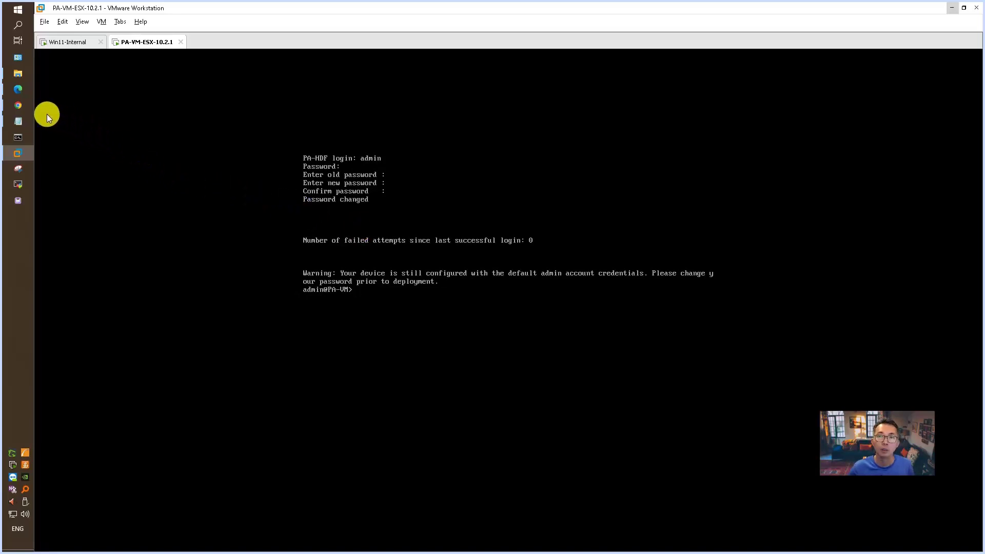
left_click(18, 106)
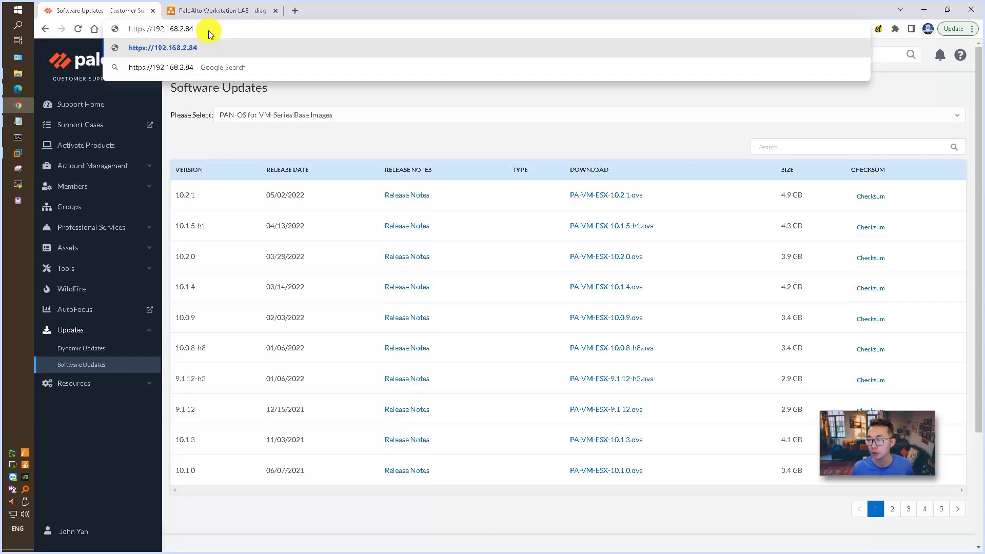
key("Return")
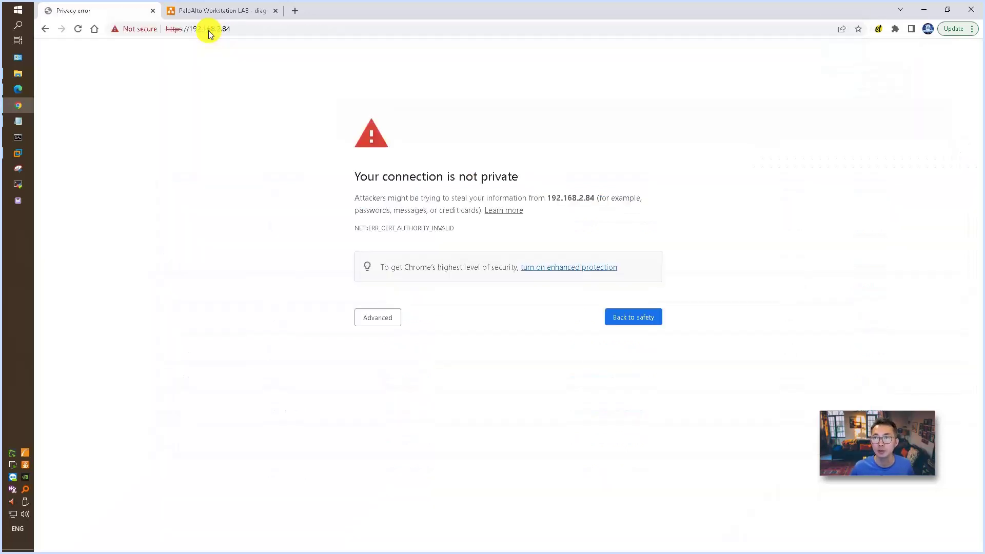
Edit the diagram's Mgmt Interface label, replacing the x so it reads 192.168.2.84
left_click(204, 17)
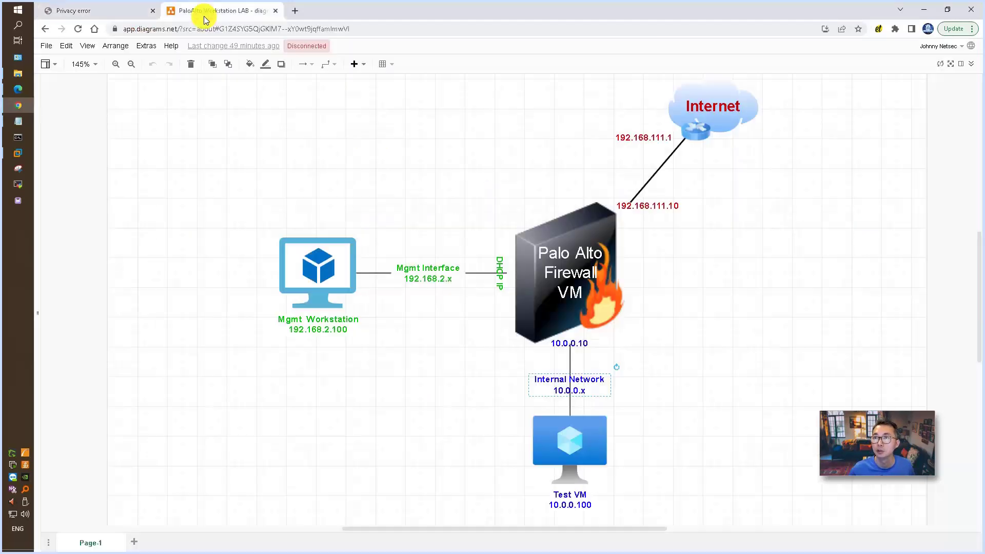
left_click(450, 283)
double_click(450, 283)
left_click(453, 280)
key("BackSpace")
type("84")
left_click(452, 301)
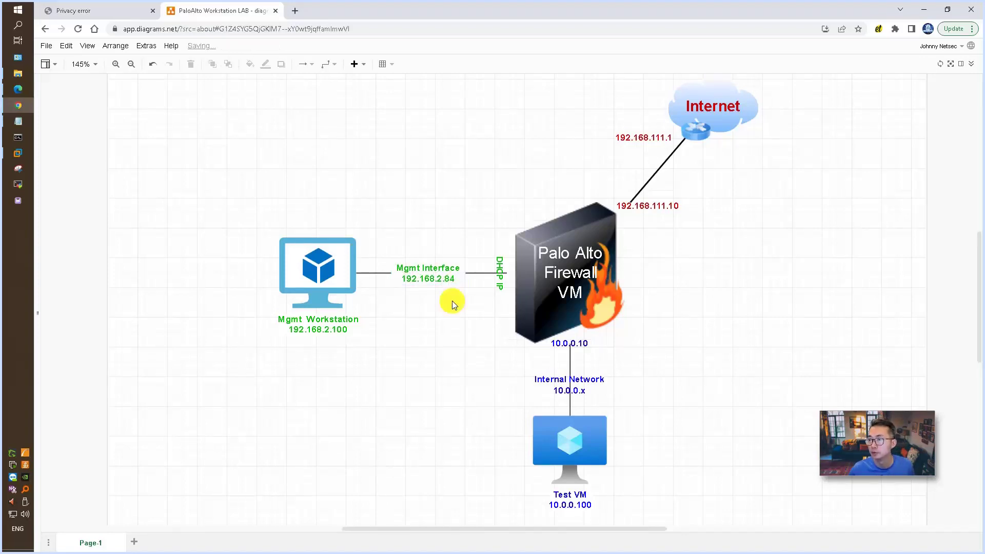
Log in to the PAN-OS web interface as admin, then bring the Notepad lab outline forward
left_click(106, 10)
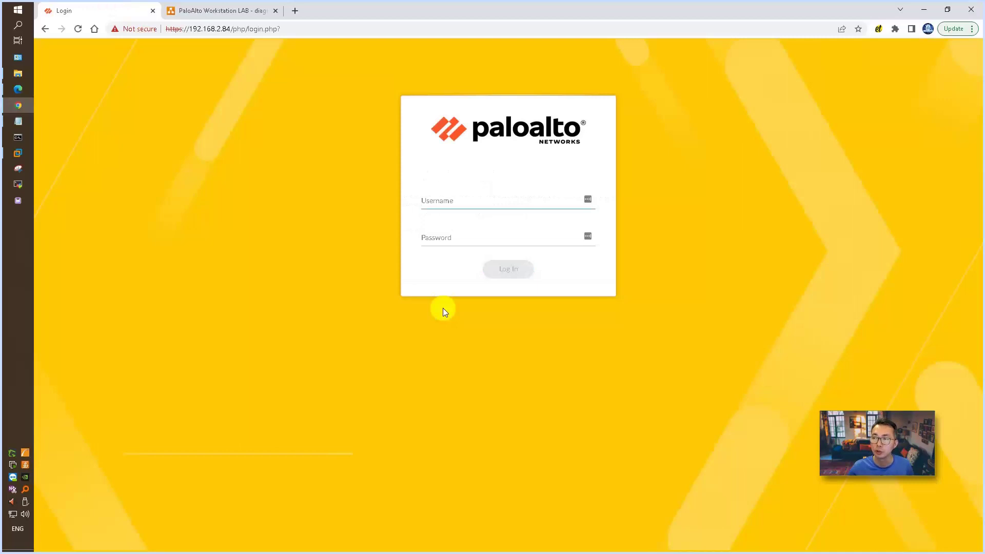
type("admin")
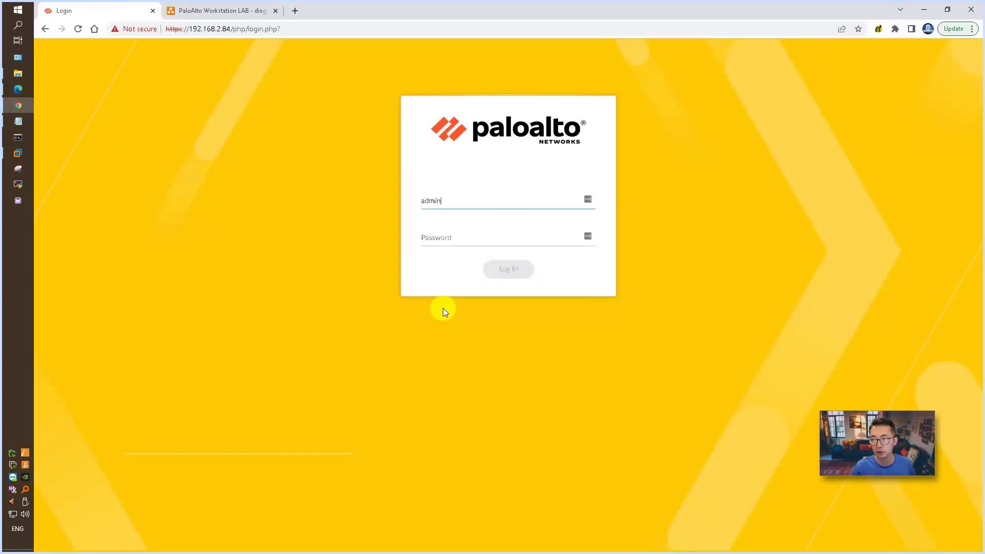
key("Tab")
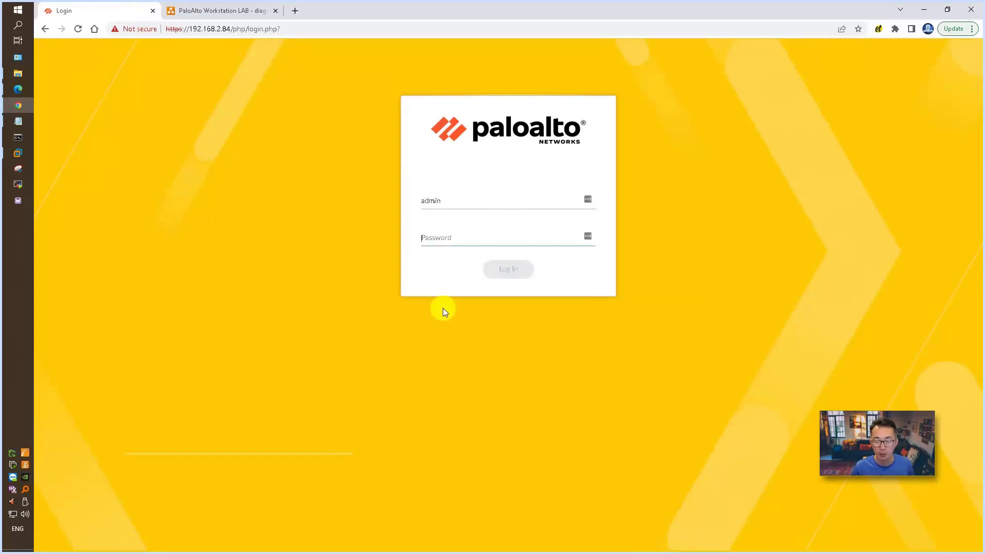
type("********")
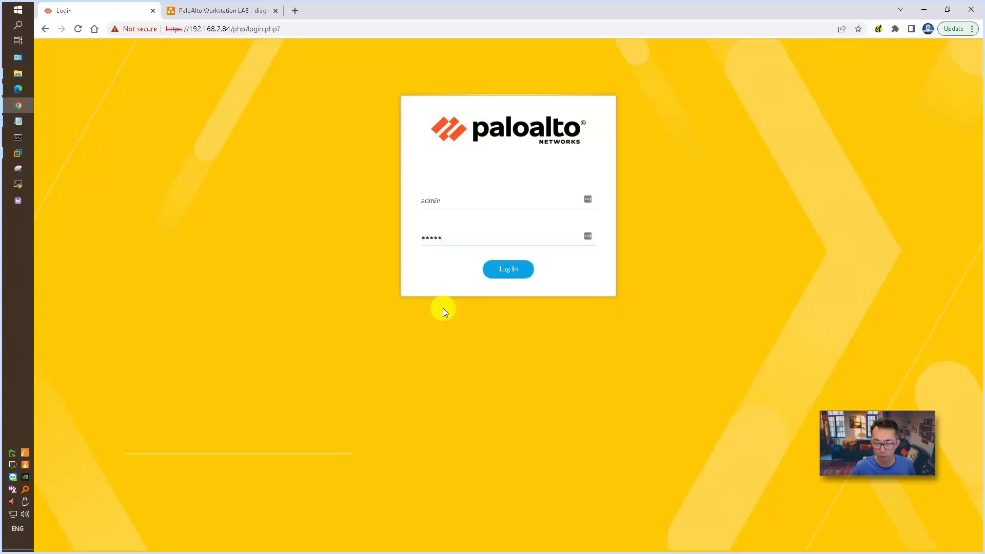
left_click(501, 268)
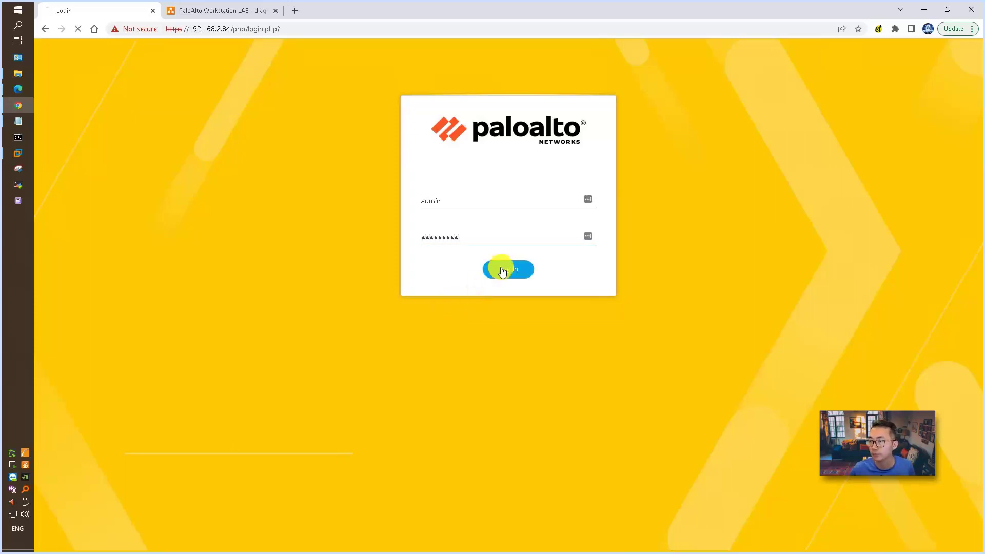
left_click(18, 122)
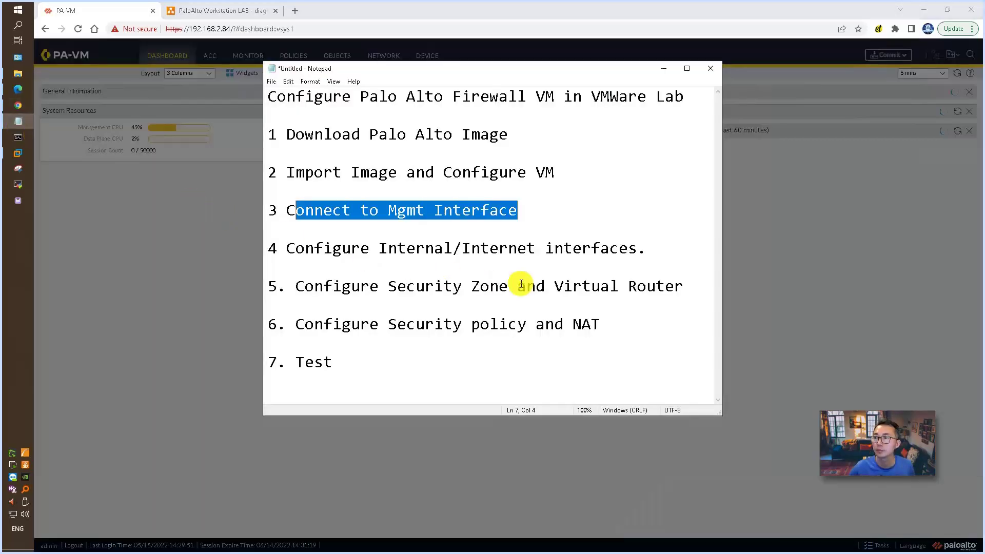
left_click(491, 247)
Place the caret after the Connect to Mgmt Interface step and minimize the Notepad outline
left_click(532, 213)
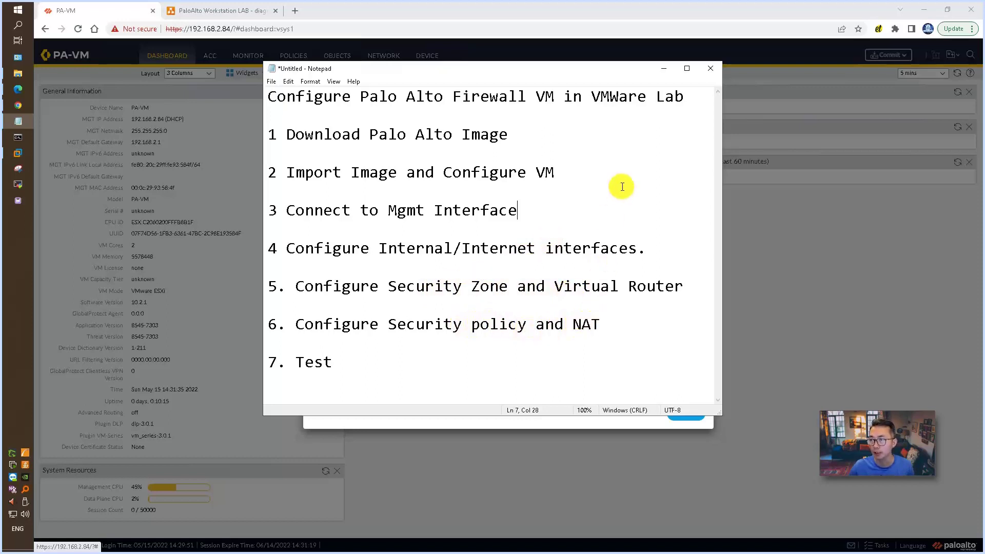
left_click(662, 72)
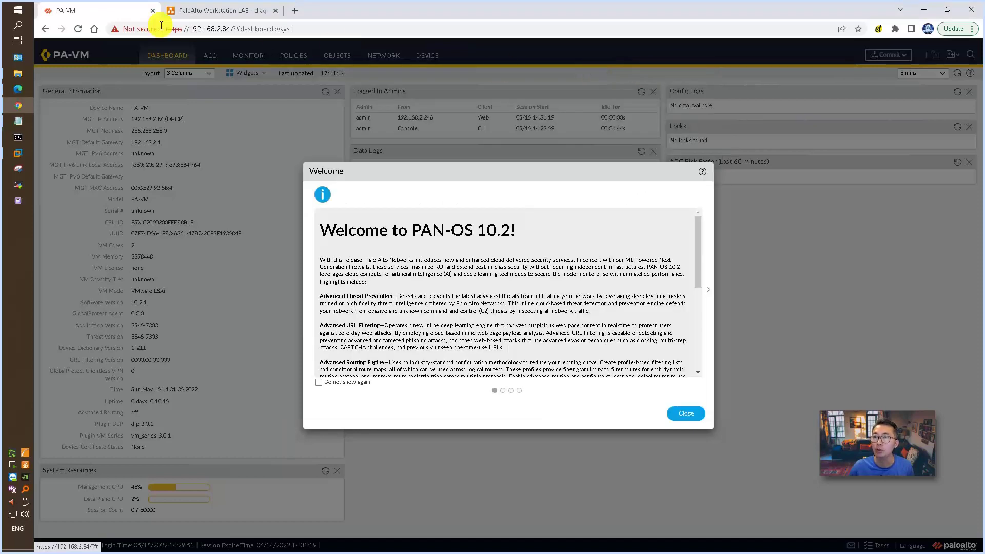
Check the Win11-Internal VM's network adapter settings and cancel without changes
left_click(24, 152)
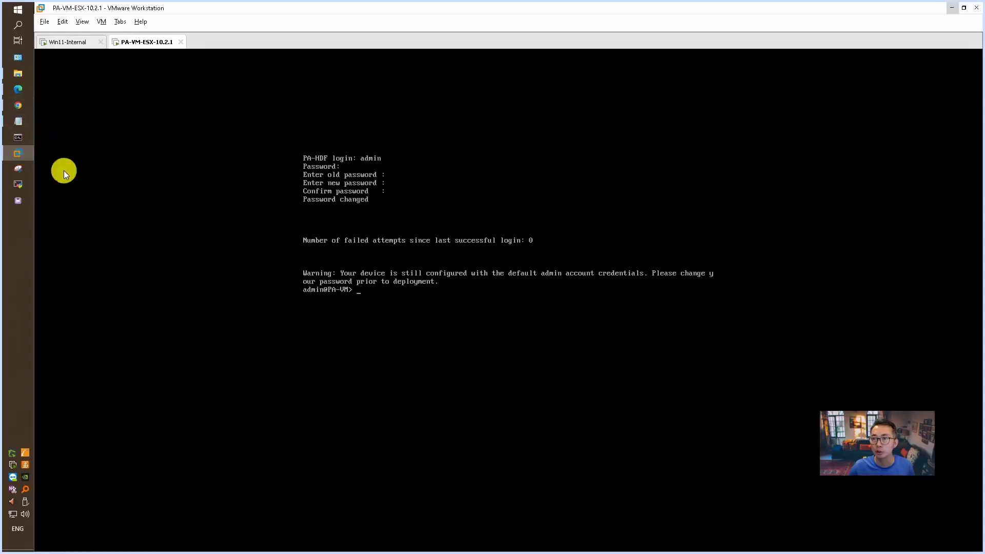
left_click(82, 45)
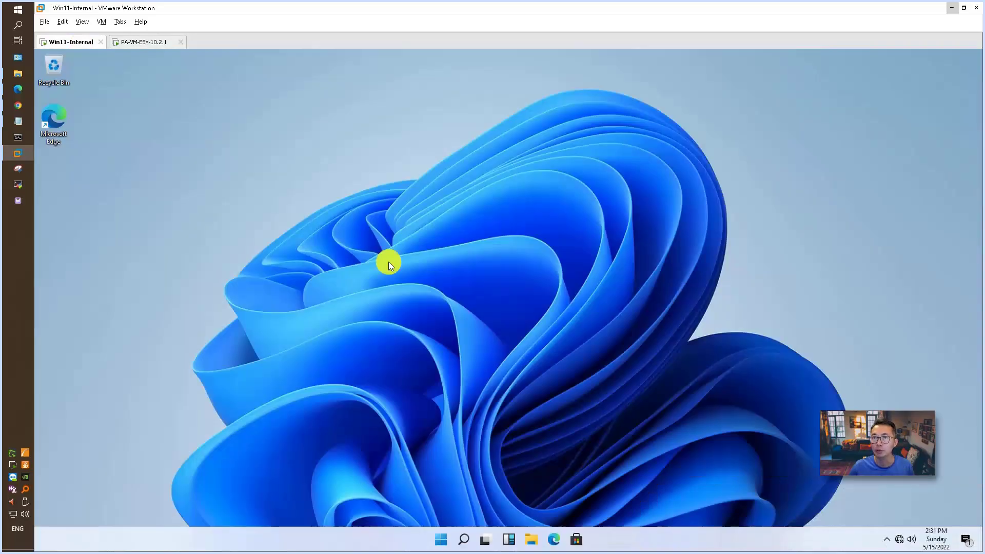
left_click(101, 21)
left_click(163, 153)
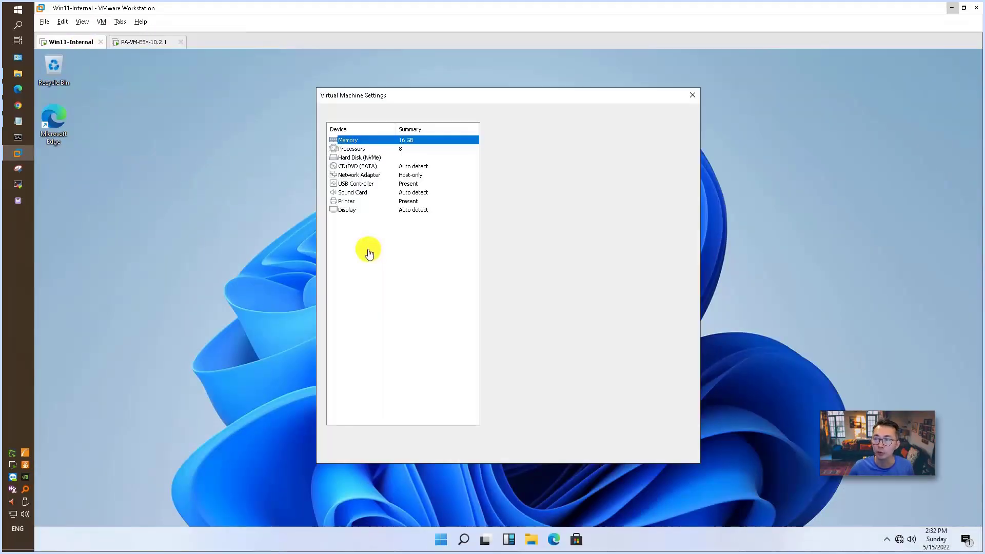
left_click(417, 175)
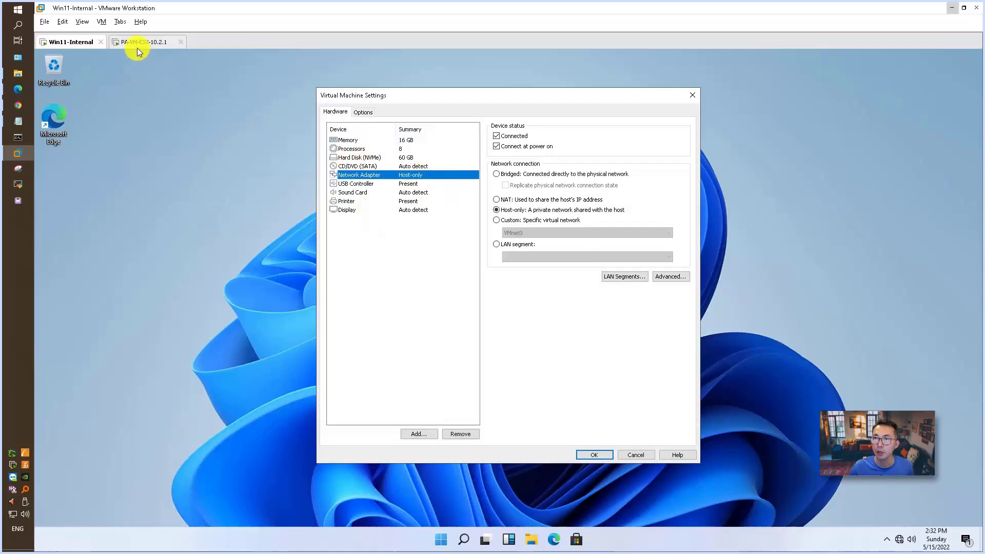
left_click(636, 451)
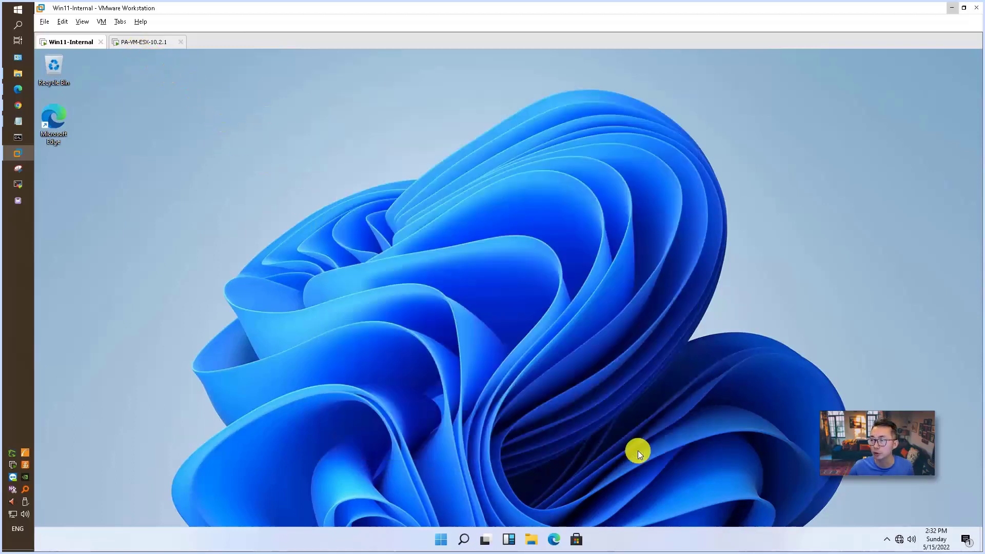
Review the PA-VM hardware settings, cancel, and return to the firewall dashboard in Chrome
left_click(146, 42)
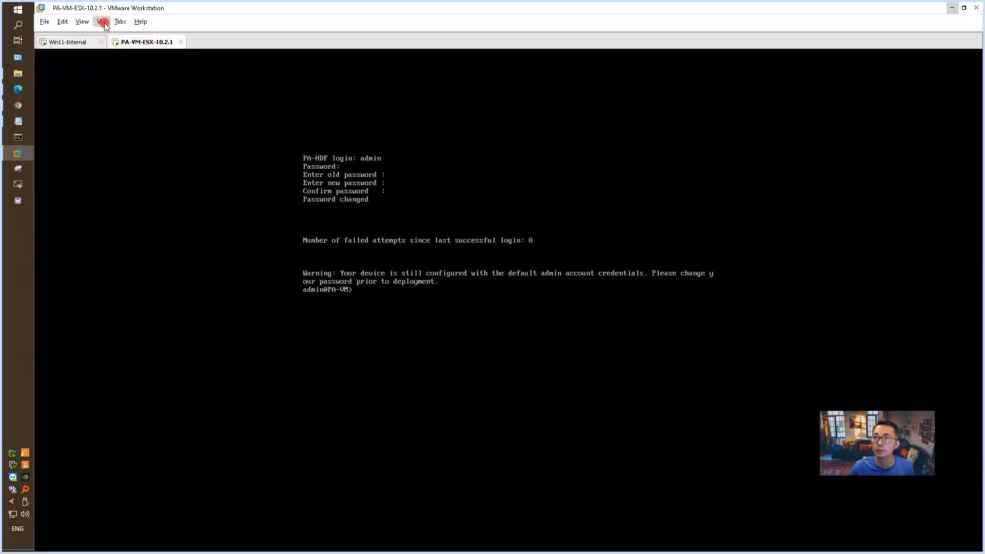
left_click(104, 23)
left_click(141, 162)
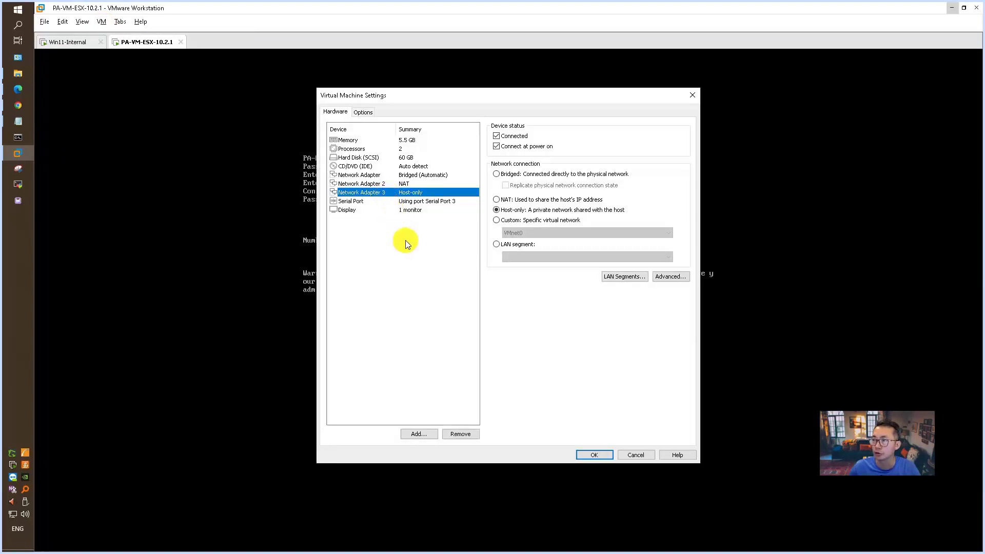
left_click(631, 454)
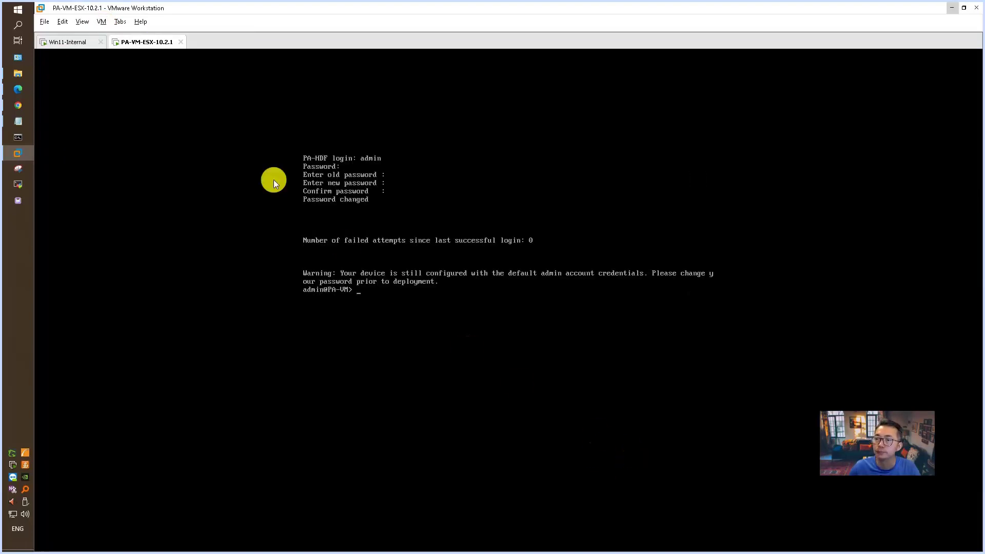
left_click(18, 105)
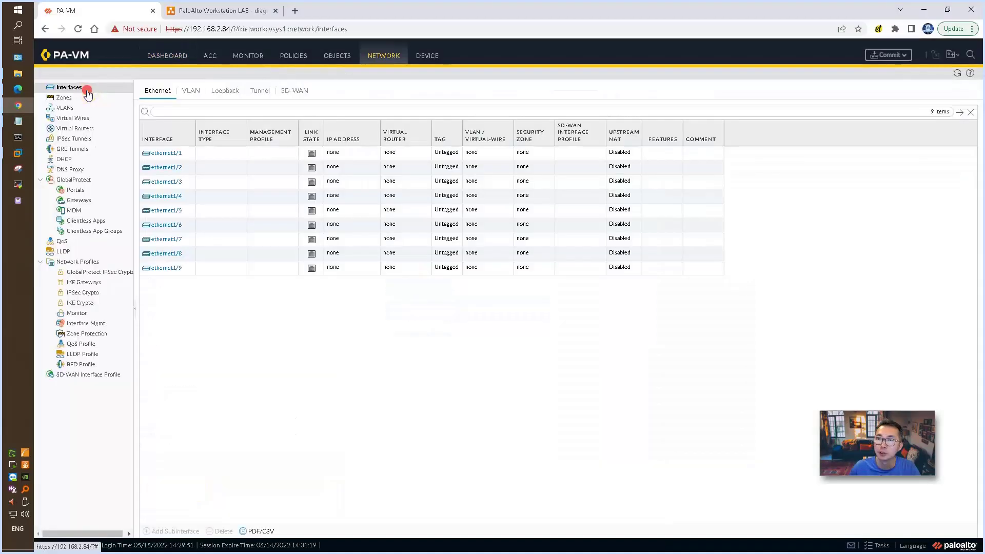
Dismiss the welcome message and open the Management interface under Device > Setup > Interfaces
left_click(93, 91)
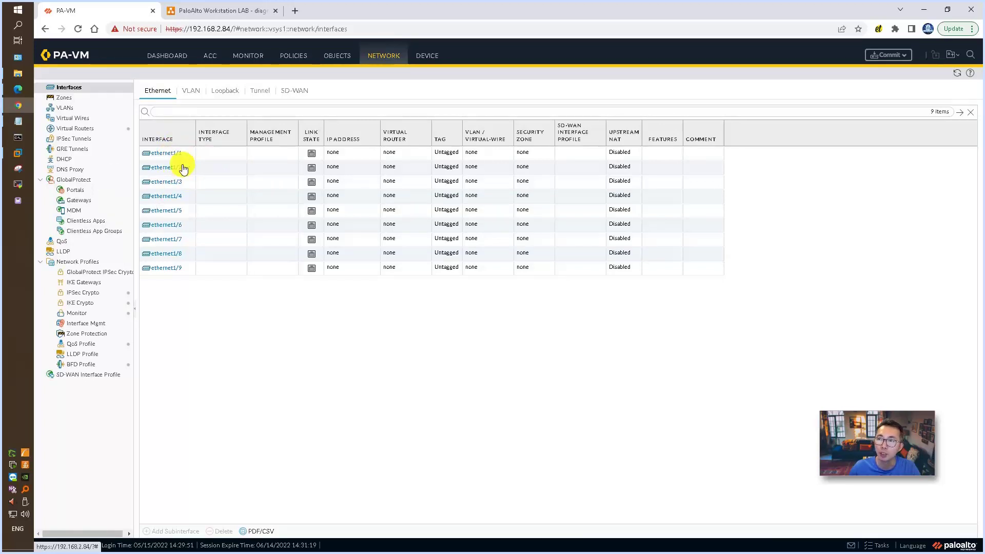
left_click(430, 56)
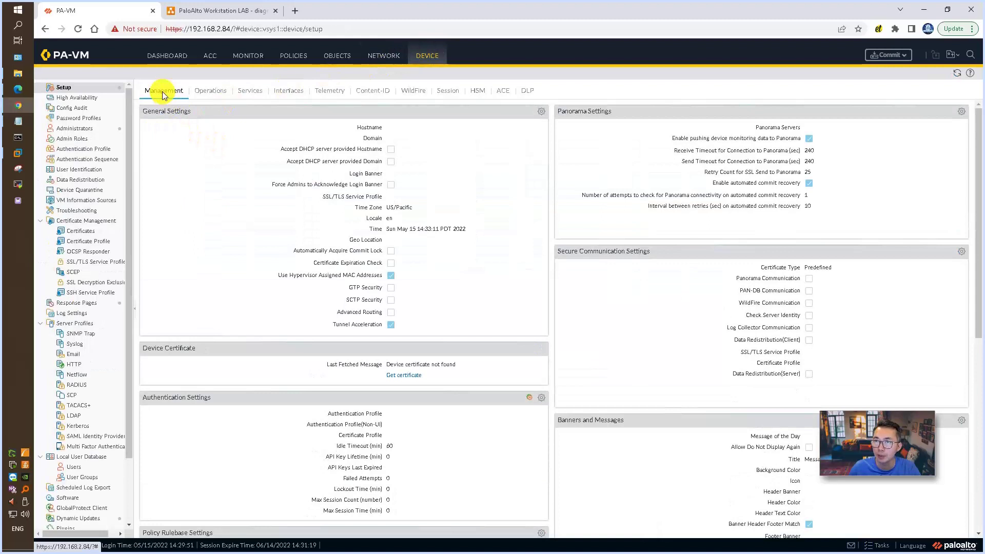
left_click(287, 92)
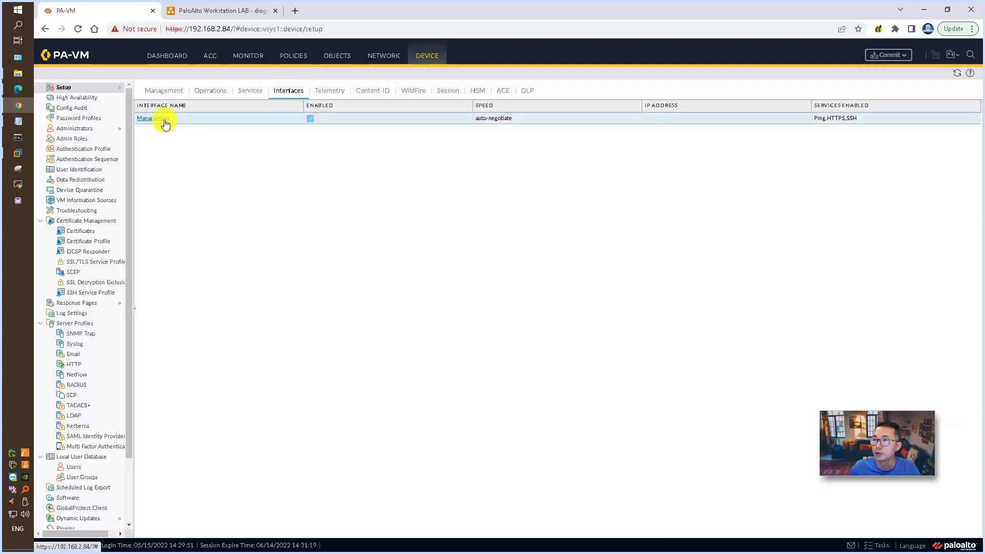
left_click(163, 119)
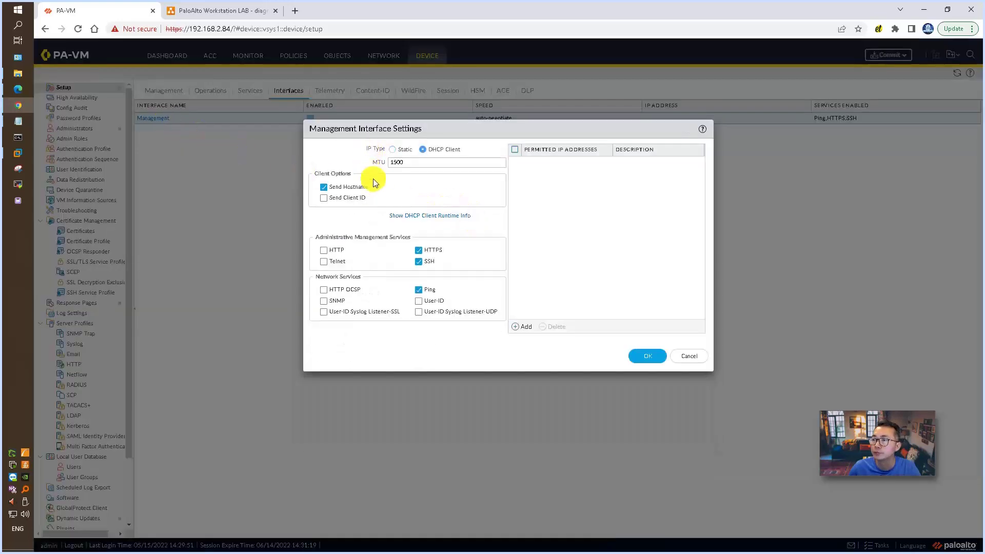
Inspect the DHCP runtime info (assigned IP, gateway, lease time), then close both dialogs
left_click(449, 215)
left_click_drag(475, 209, 600, 234)
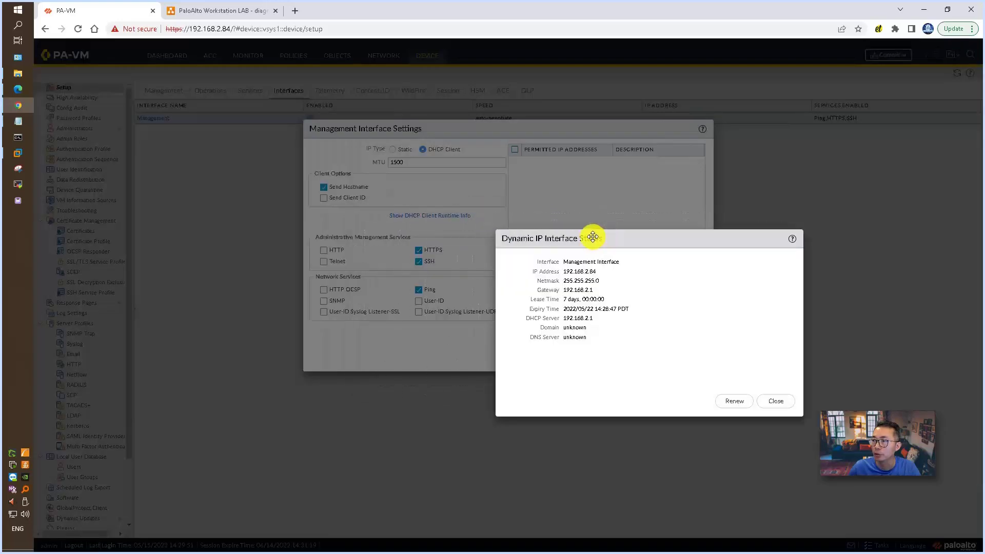
left_click_drag(605, 271, 560, 269)
left_click(596, 296)
left_click_drag(602, 300, 567, 292)
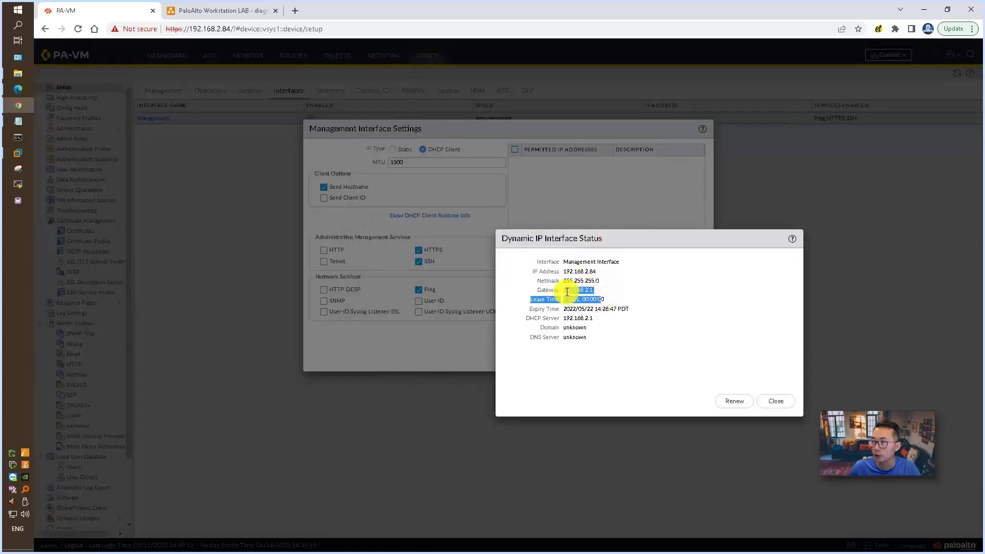
left_click(612, 322)
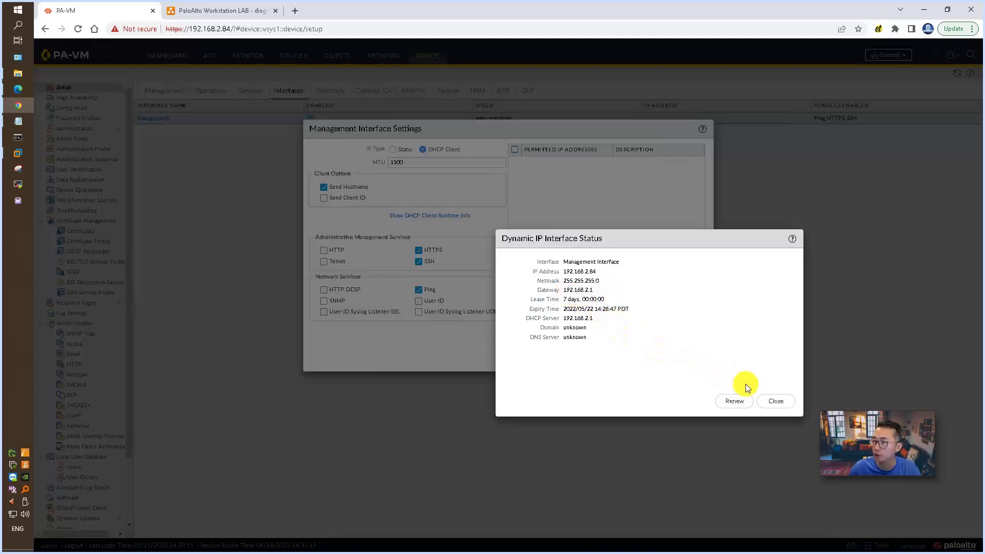
left_click(774, 401)
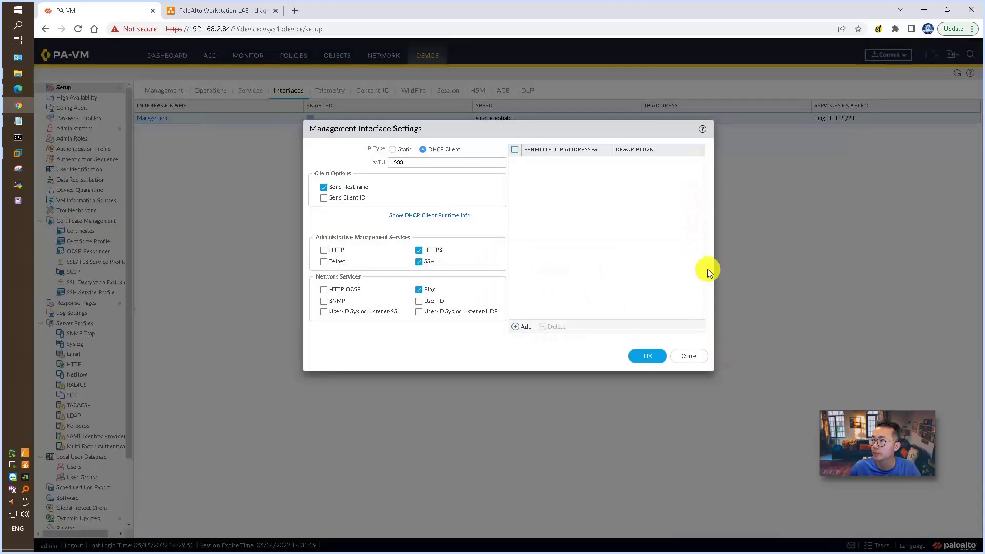
left_click(691, 360)
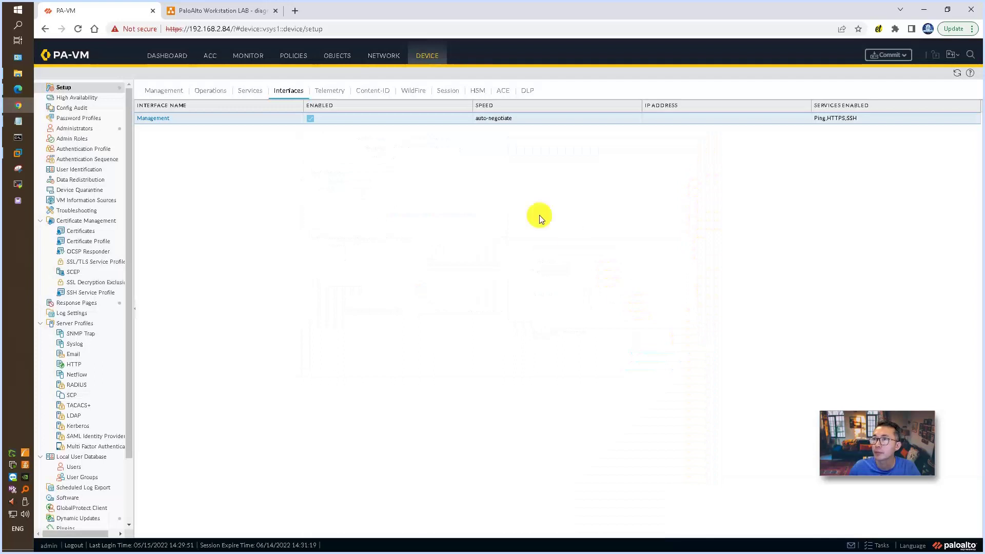
left_click(222, 11)
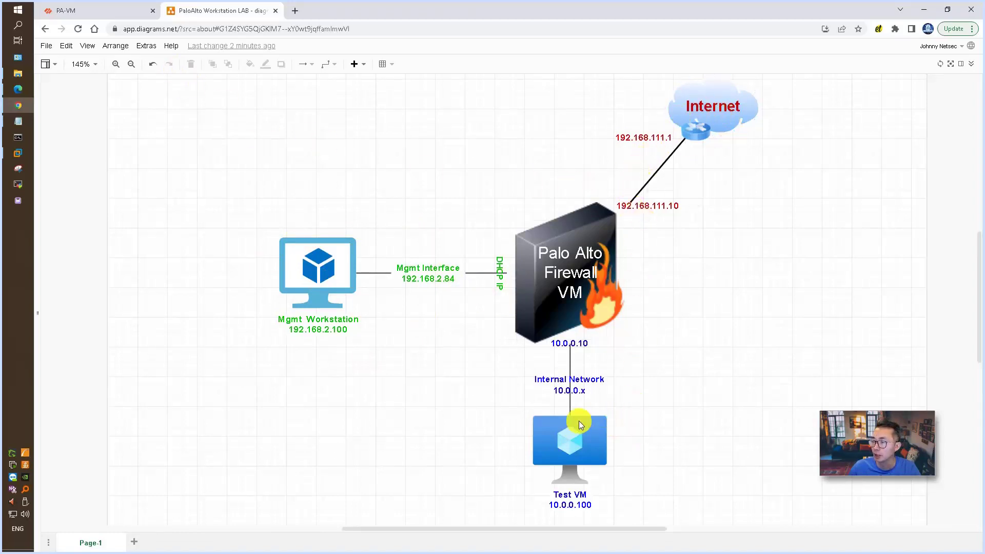
left_click(123, 13)
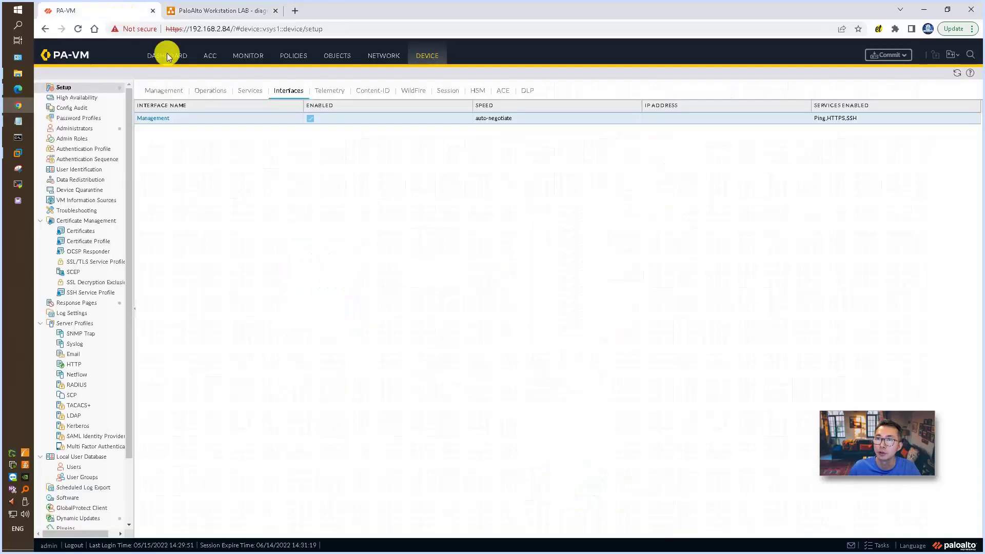
Give ethernet1/1 the comment Internet and set its interface type to Layer3
left_click(396, 56)
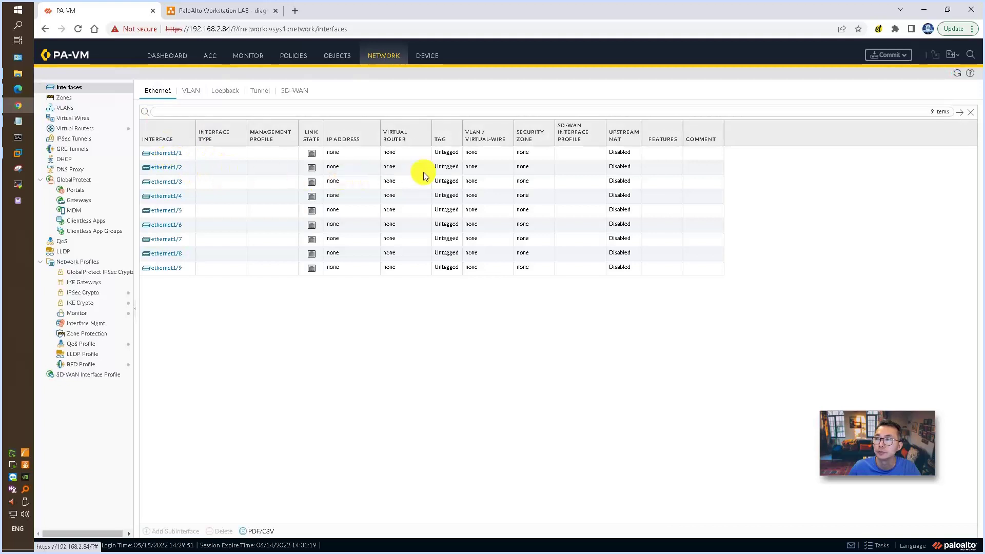
left_click(185, 156)
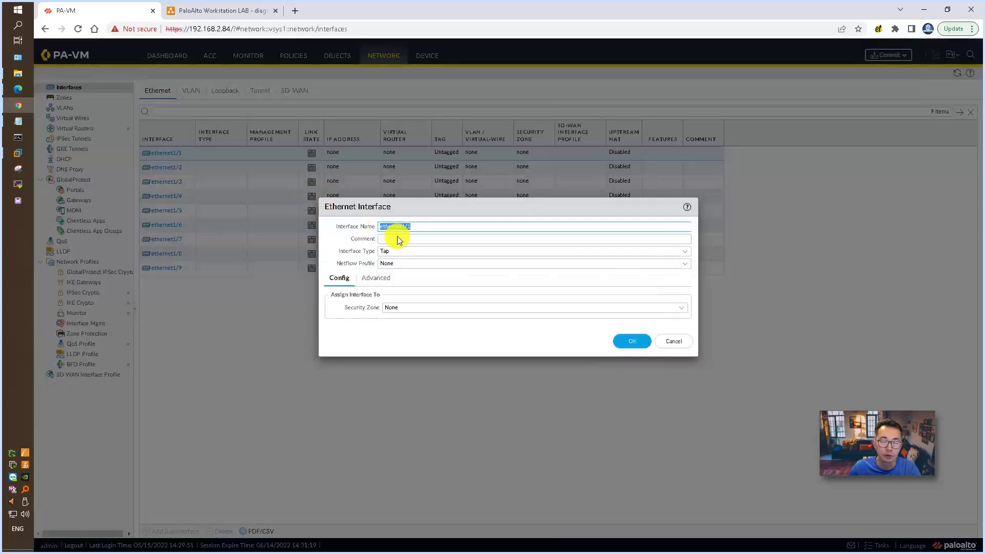
left_click(402, 240)
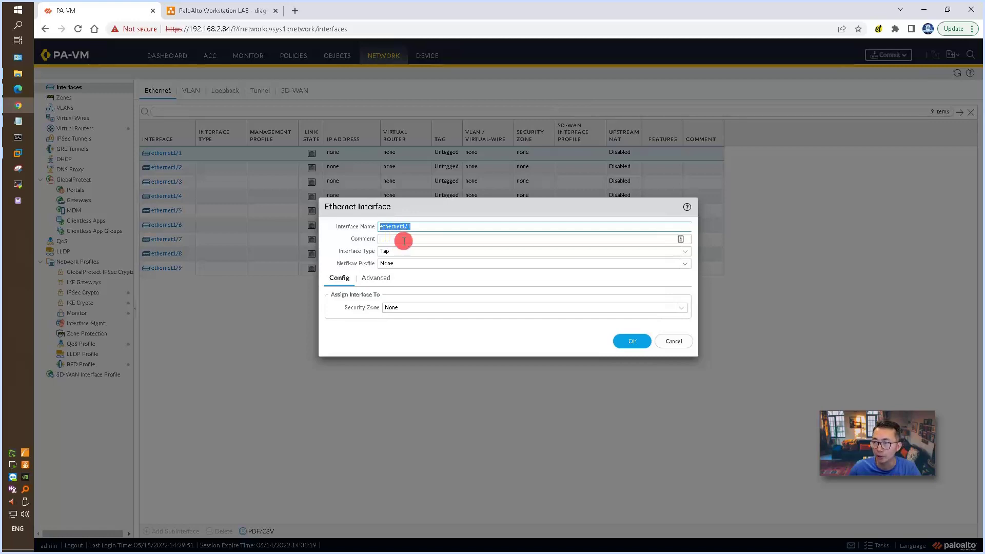
type("Internet")
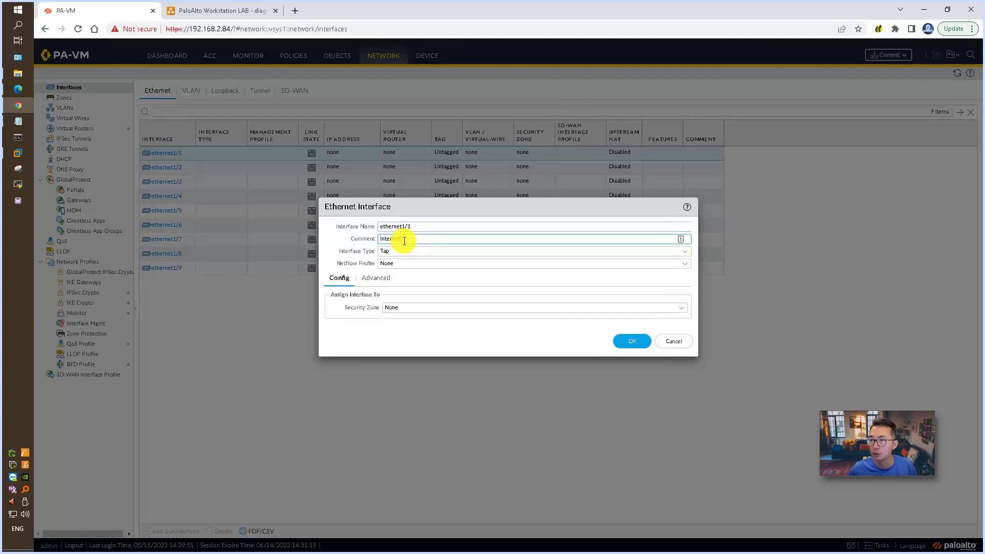
left_click(407, 261)
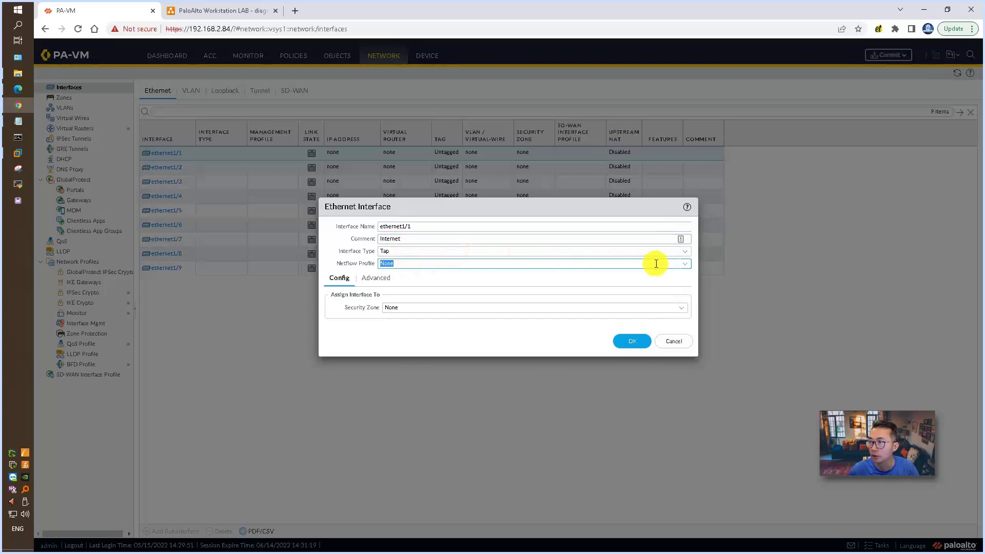
left_click(683, 253)
left_click(418, 310)
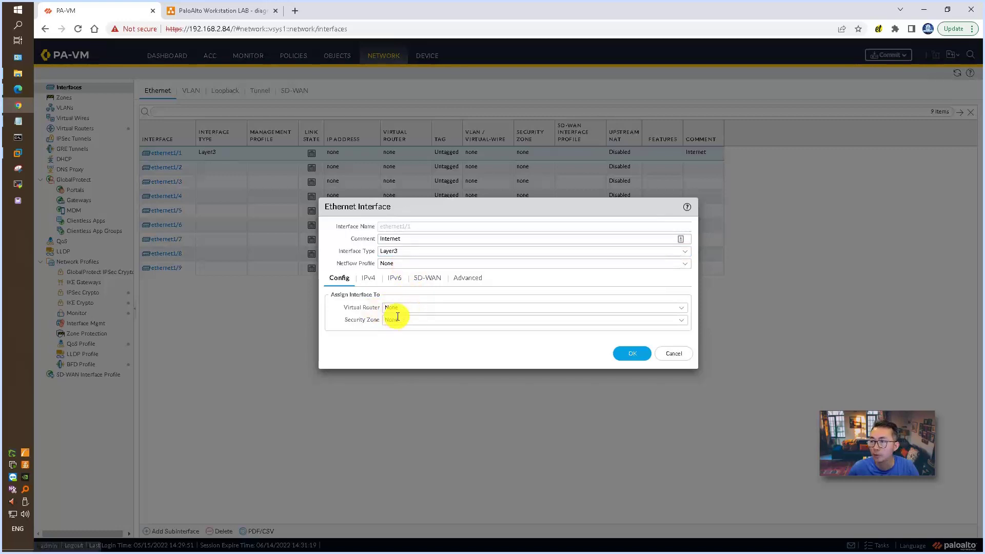
Add static IPv4 address 192.168.111.10/24 to ethernet1/1 and save it
left_click(369, 279)
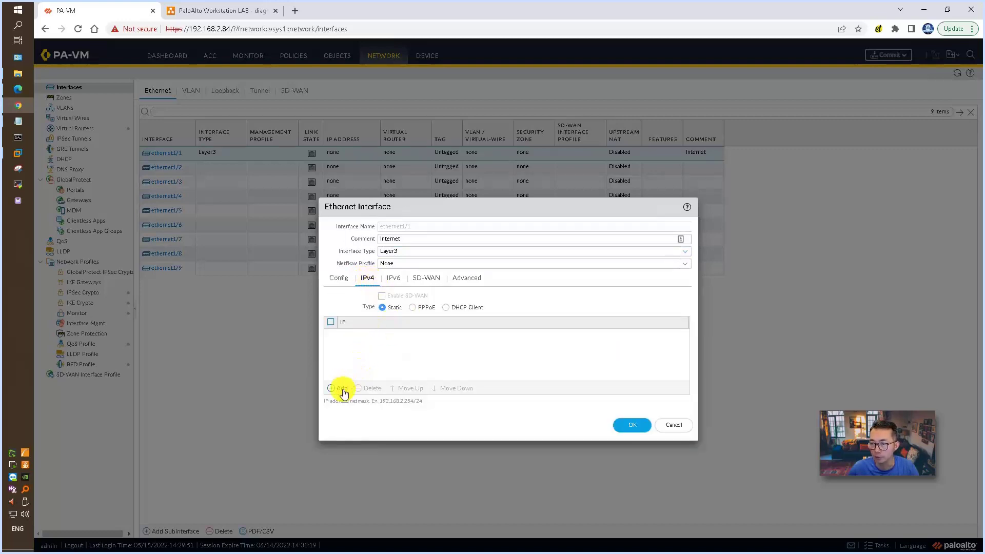
left_click(343, 391)
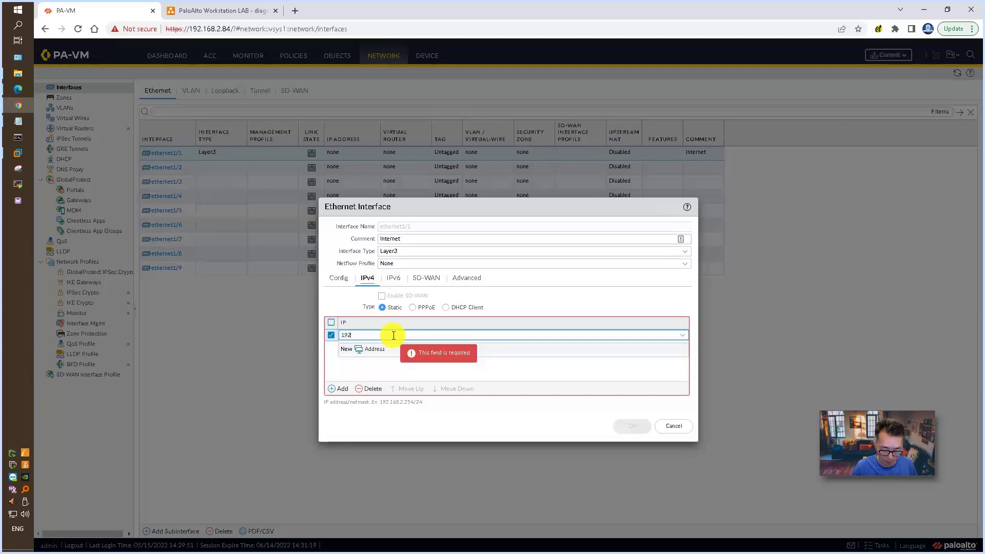
type("192.168.")
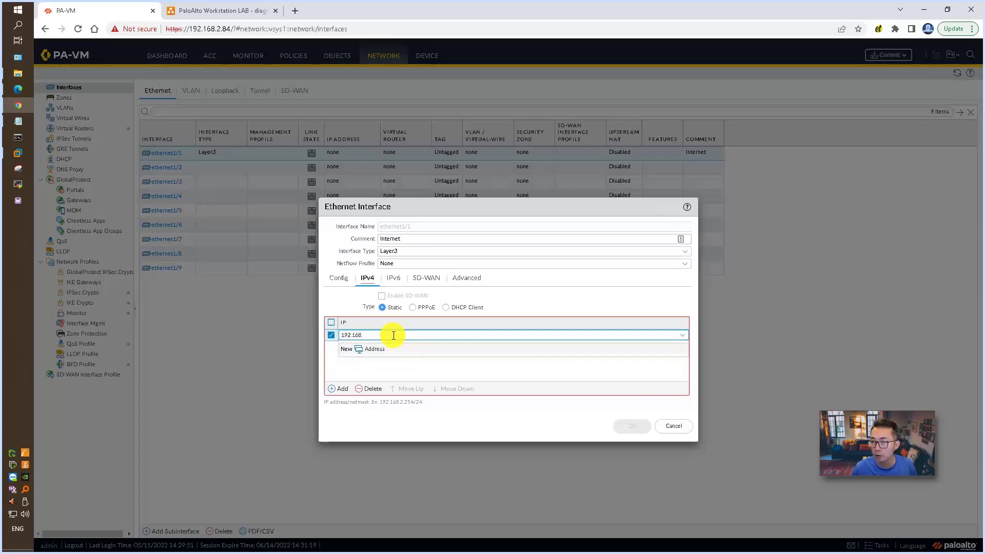
type("111.10")
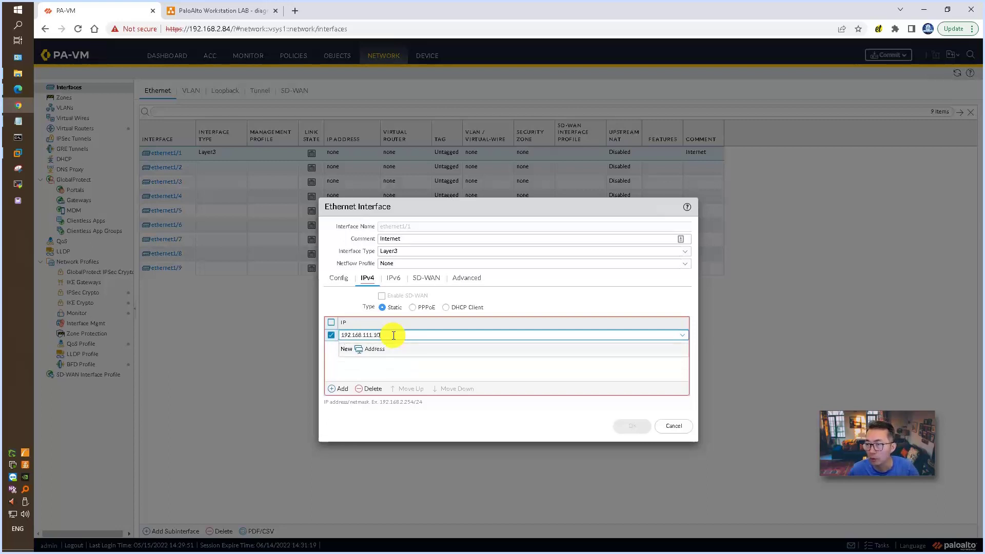
type("/24")
left_click(493, 371)
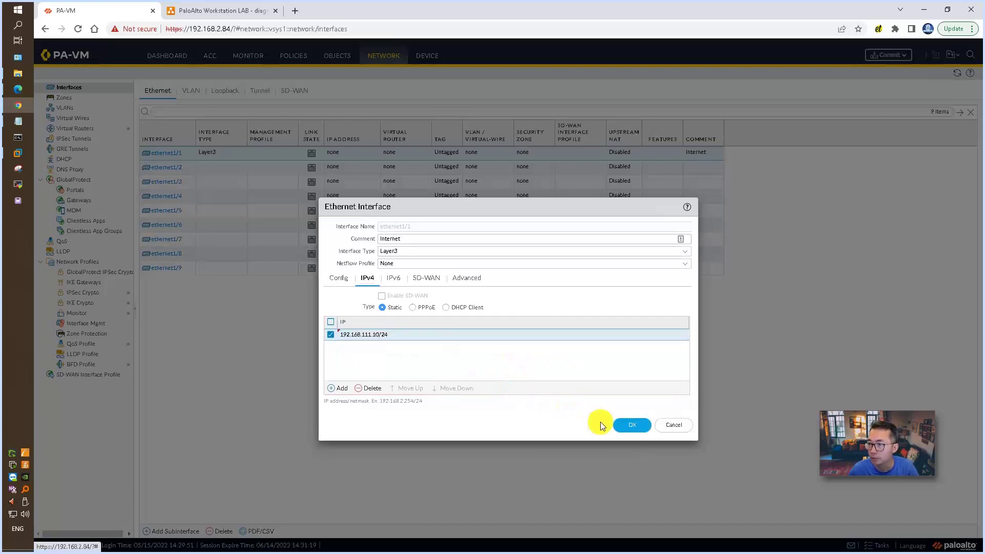
left_click(626, 429)
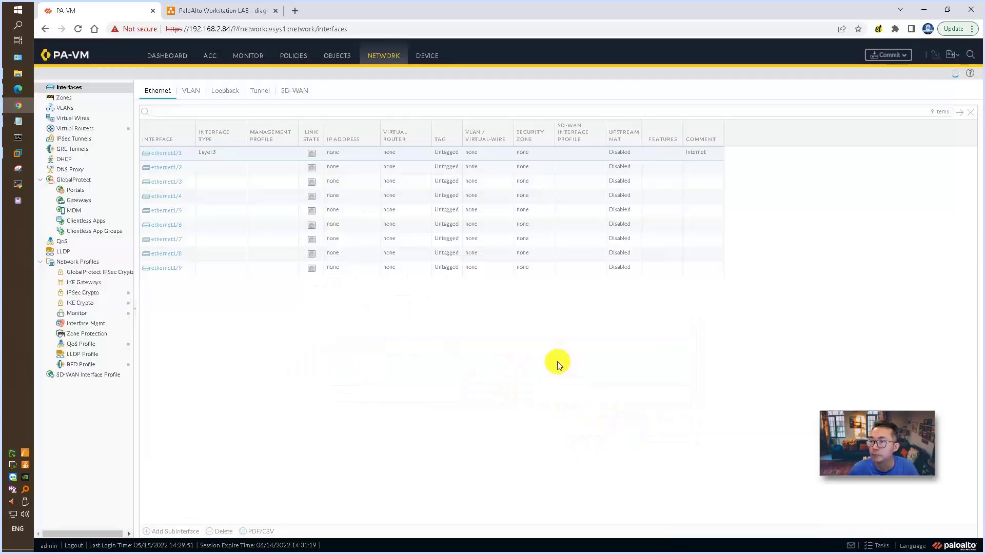
left_click(173, 167)
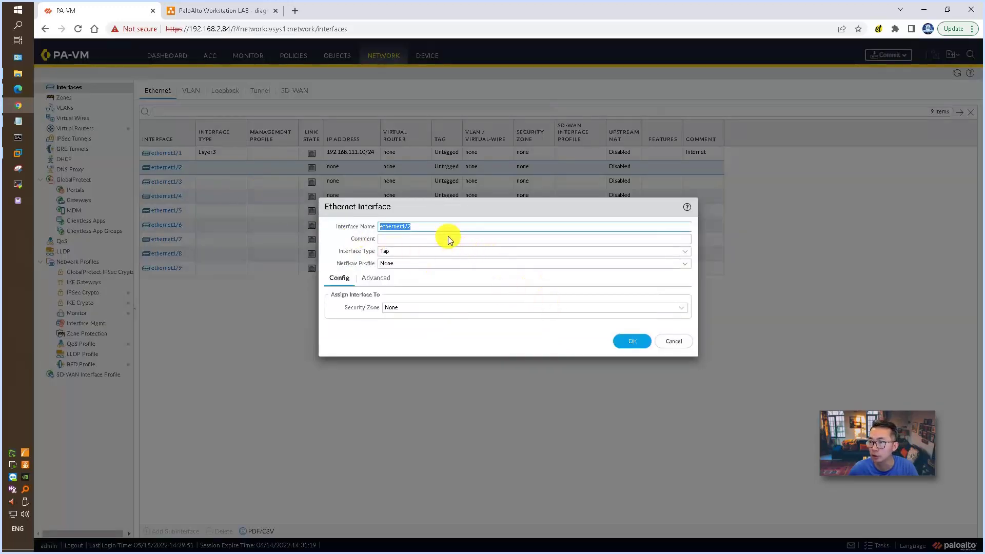
Give ethernet1/2 the comment Internal and set its interface type to Layer3
left_click(449, 238)
type("Internal")
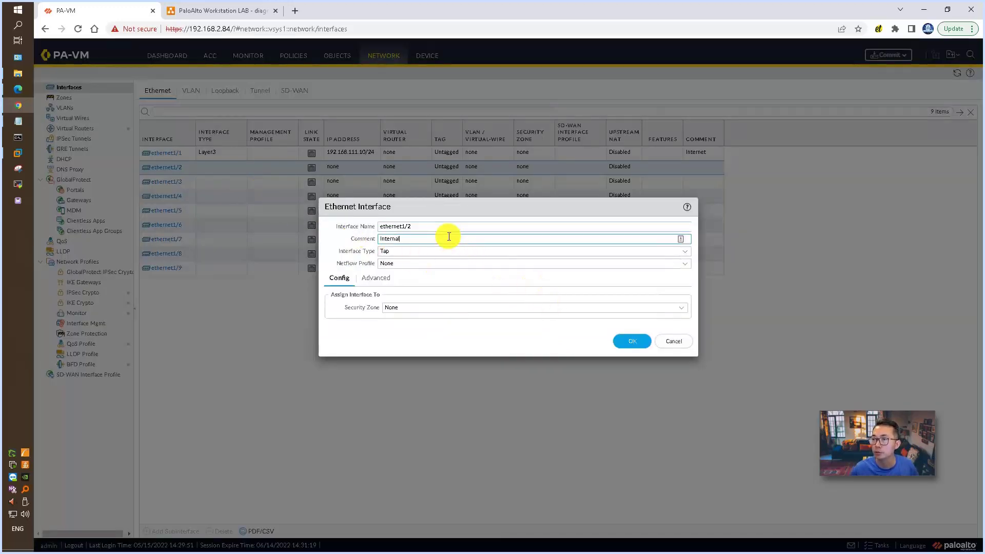
left_click(685, 256)
left_click(403, 307)
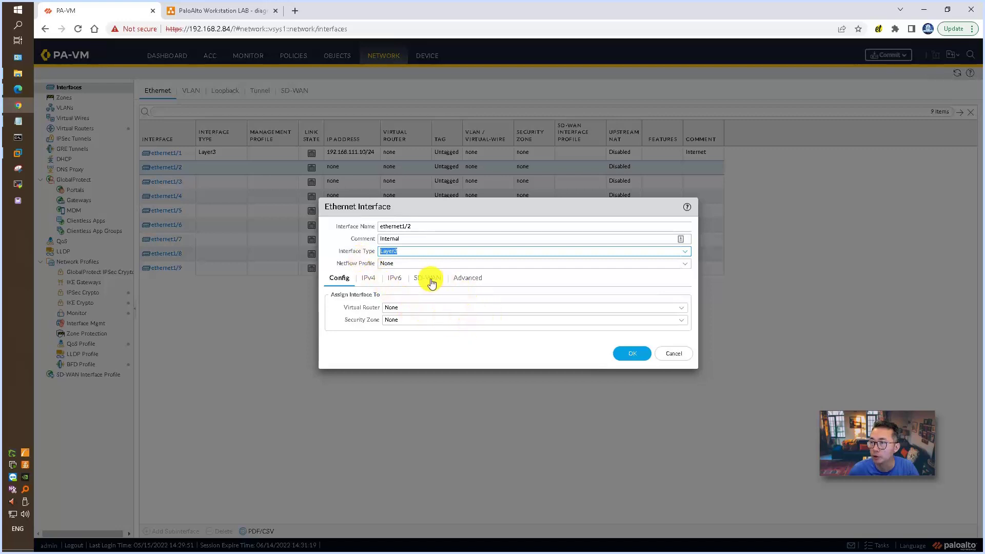
Add static IPv4 address 10.0.0.10/24 to ethernet1/2 and save it
left_click(371, 278)
left_click(341, 388)
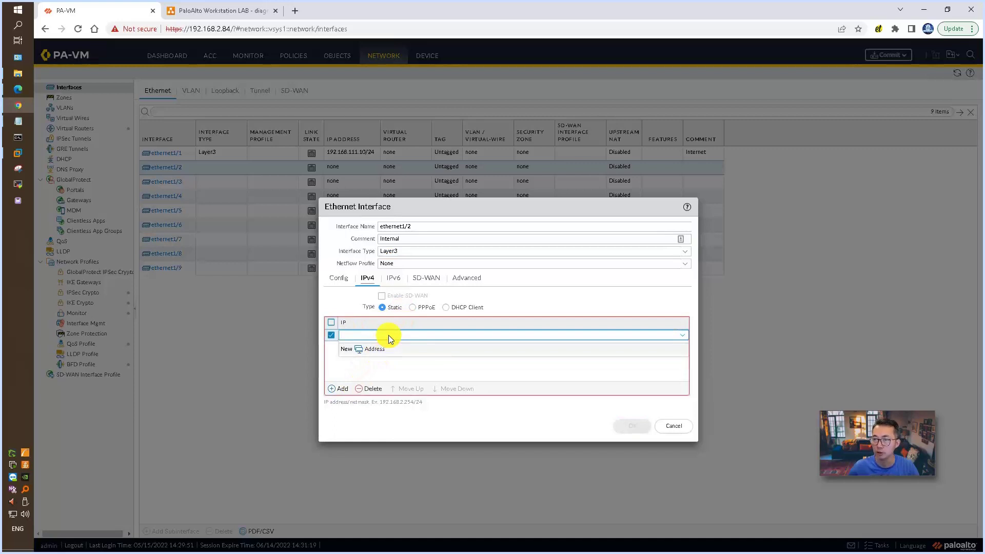
type("10.0.0.1")
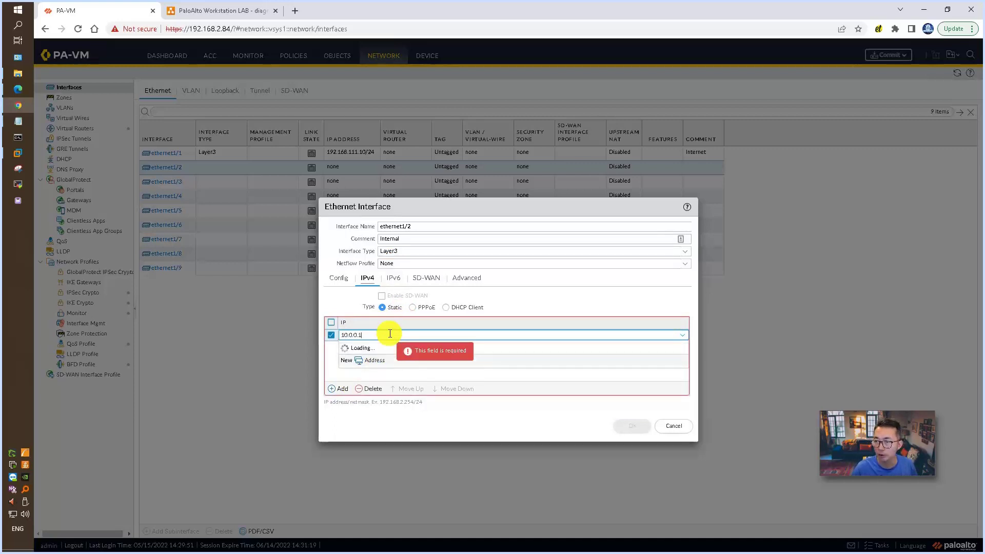
type("0/24")
left_click(443, 373)
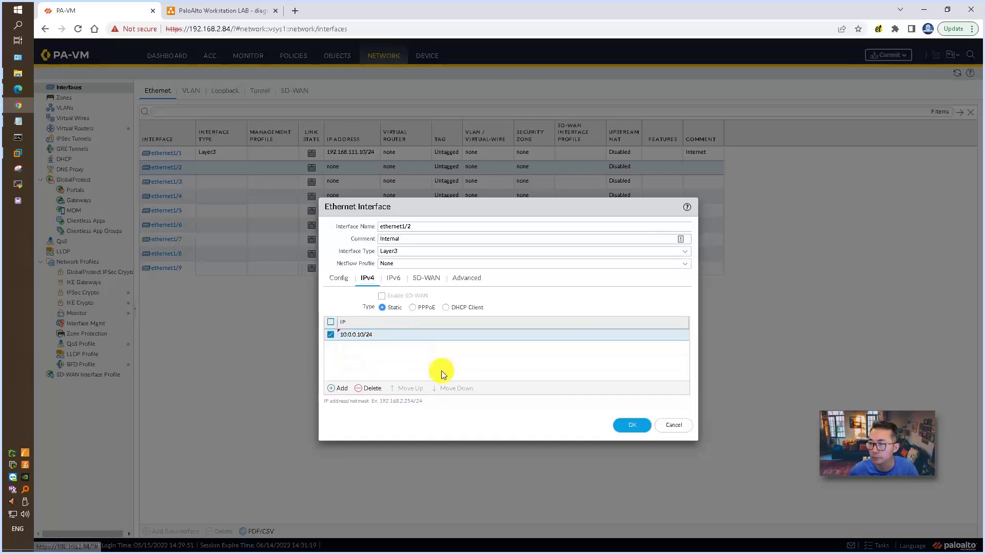
left_click(624, 425)
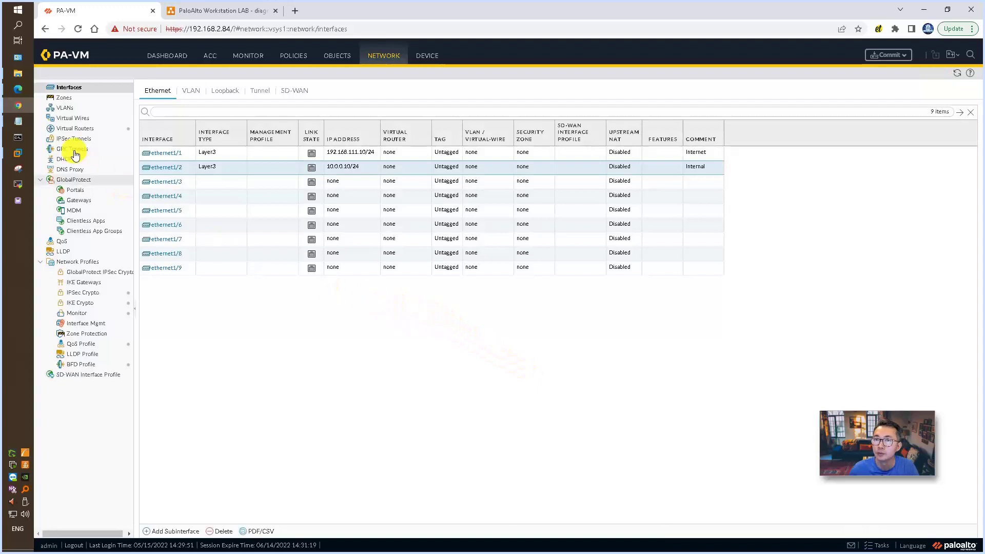
left_click(17, 121)
left_click_drag(653, 248, 277, 254)
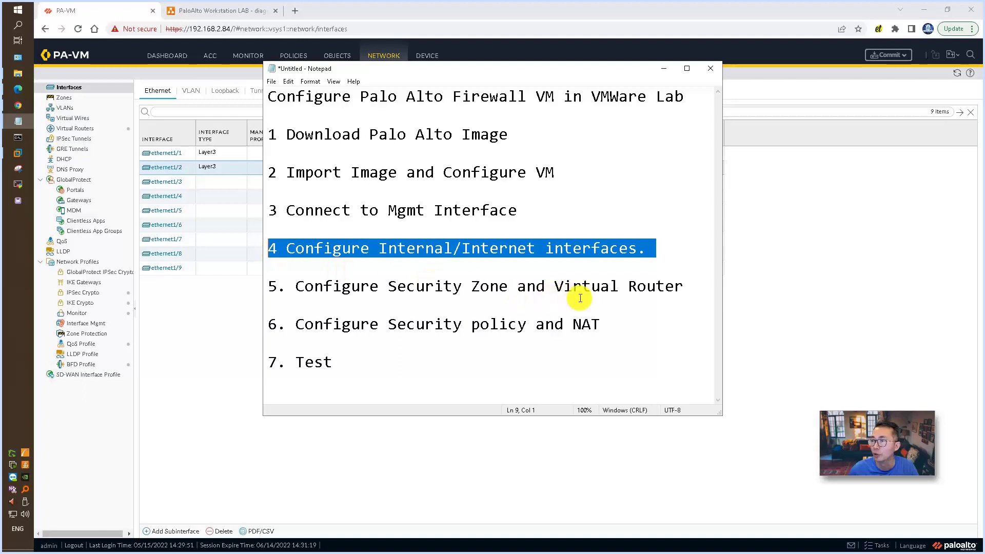
left_click_drag(692, 287, 378, 285)
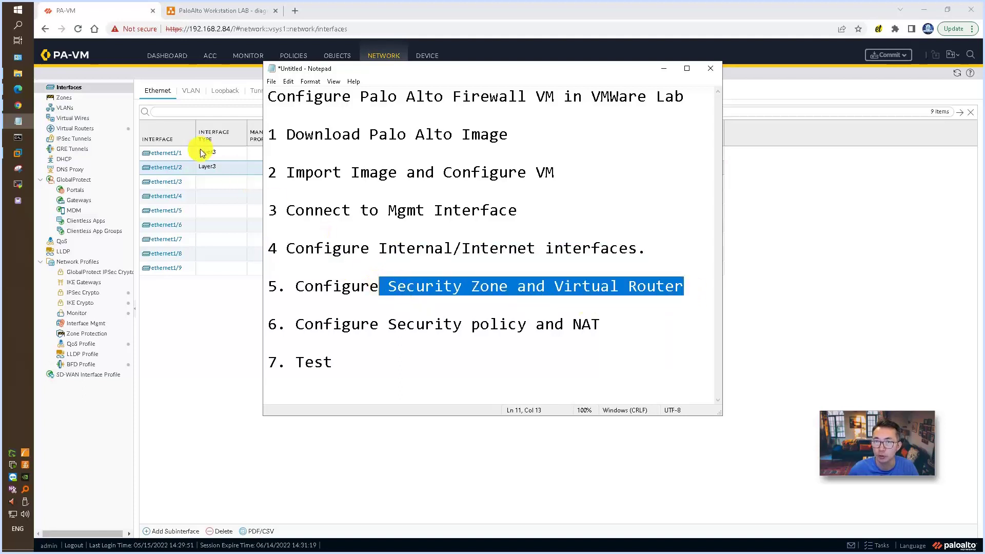
left_click(229, 169)
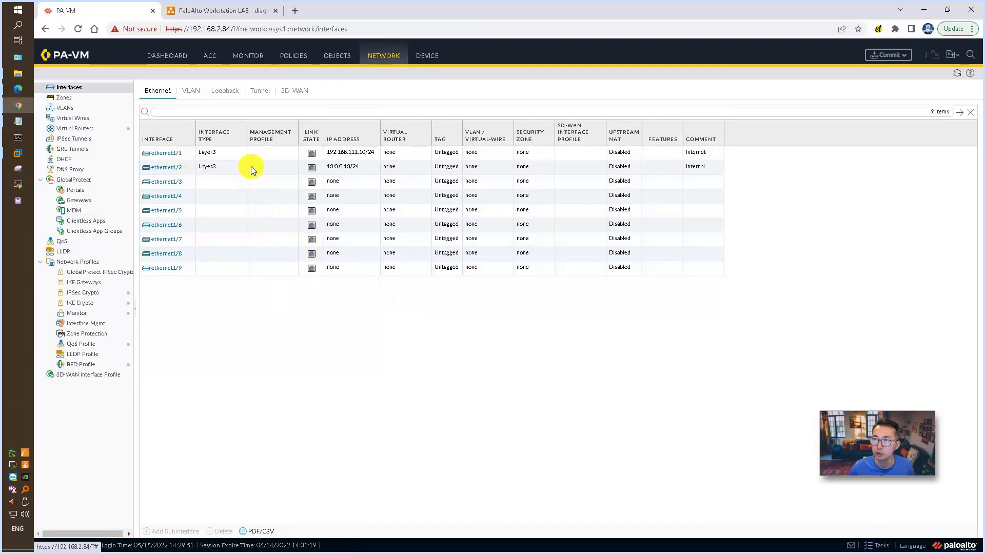
Commit the pending Layer3 interface changes to PA-VM and close the success report
left_click(888, 55)
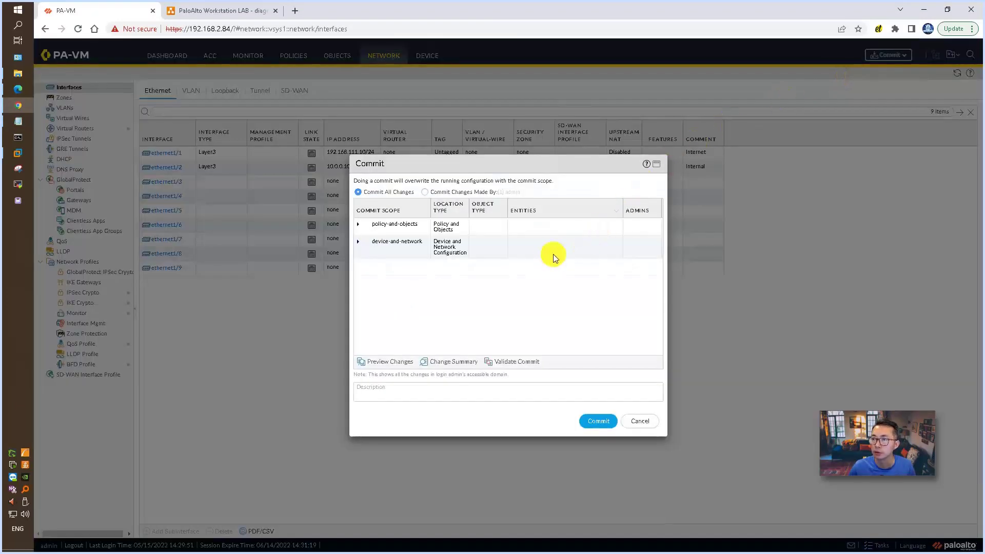
left_click(597, 421)
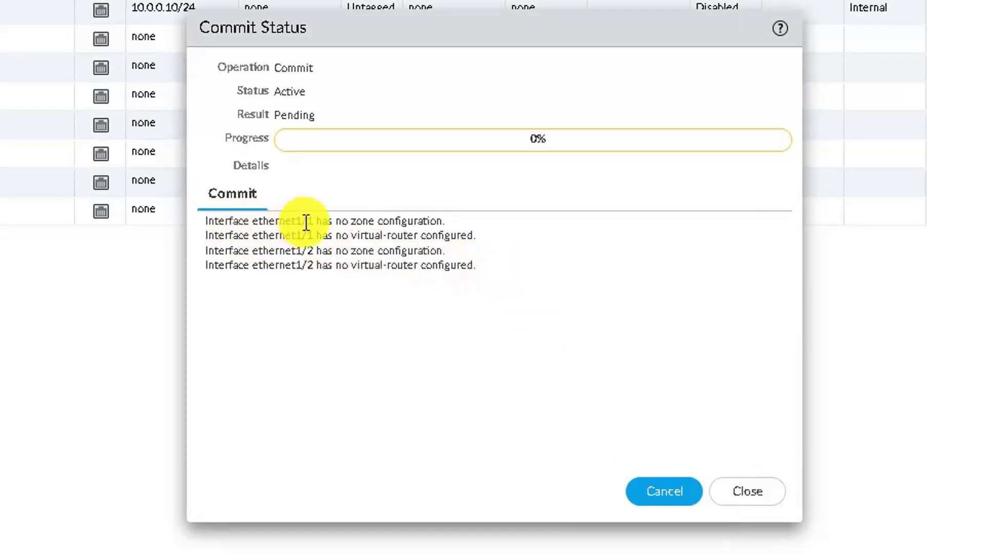
left_click(318, 251)
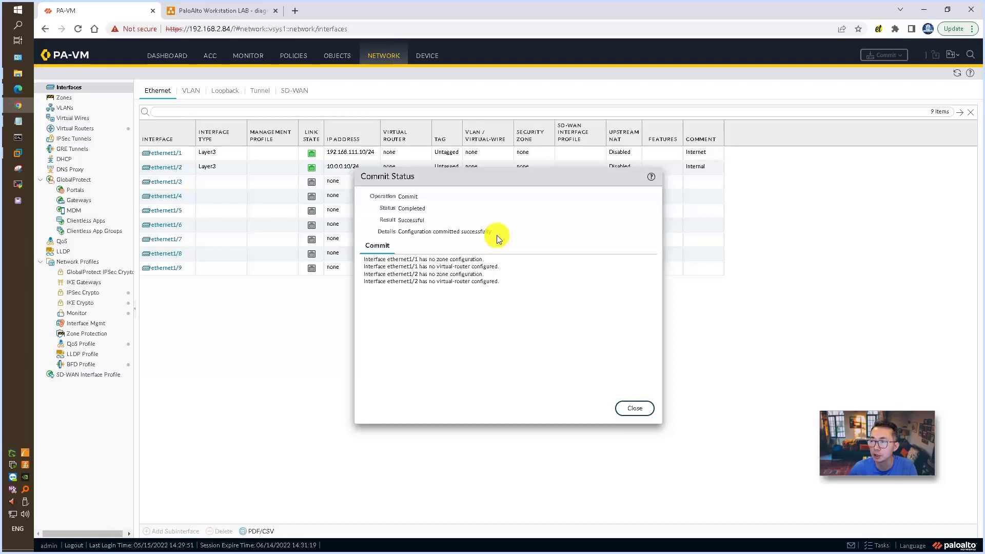
left_click_drag(494, 232, 411, 222)
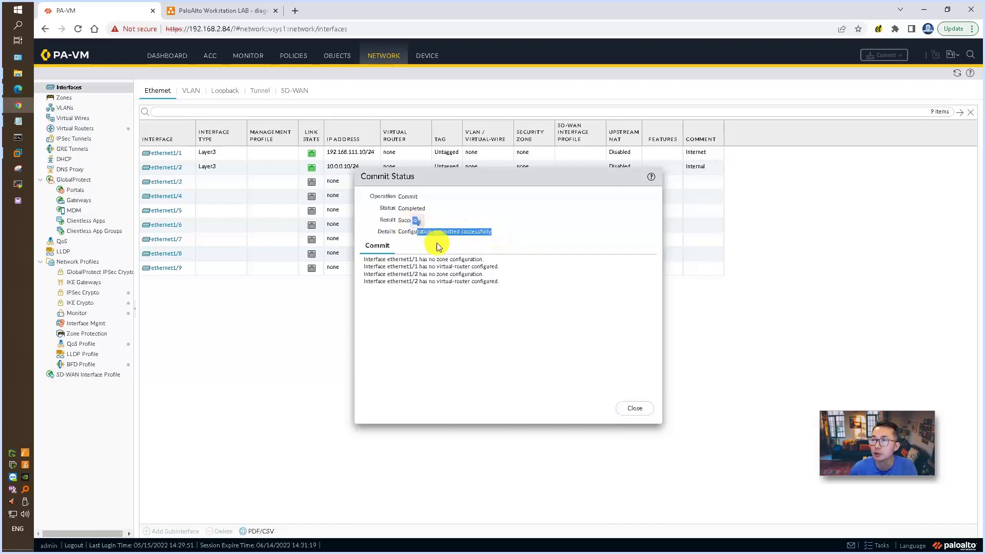
left_click(634, 408)
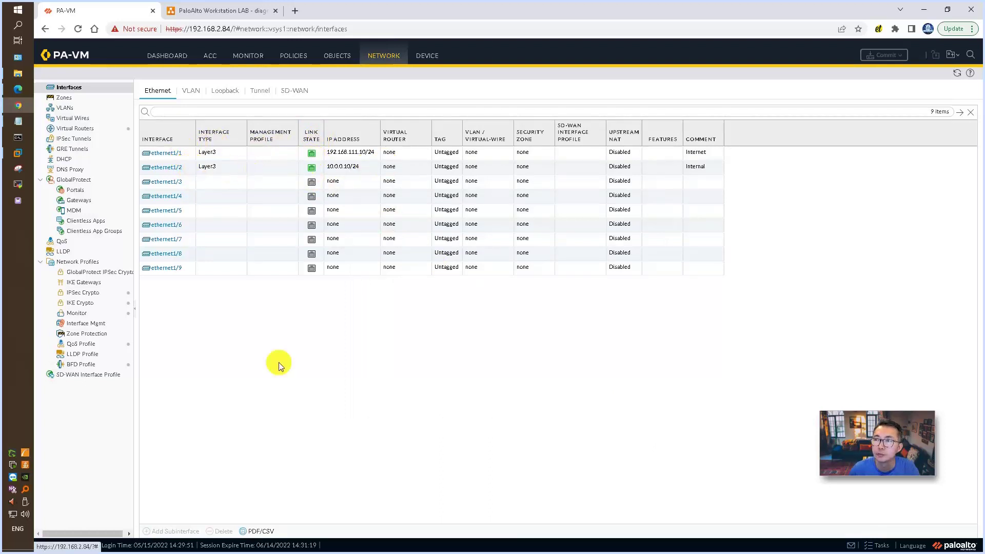
left_click(168, 154)
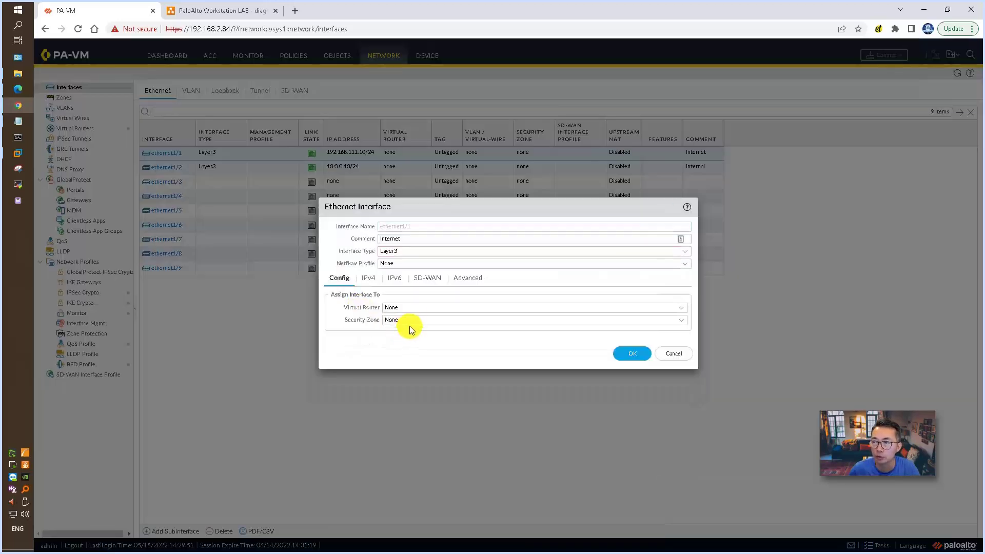
Assign ethernet1/1 to a newly created security zone named Internet-zone
left_click(425, 324)
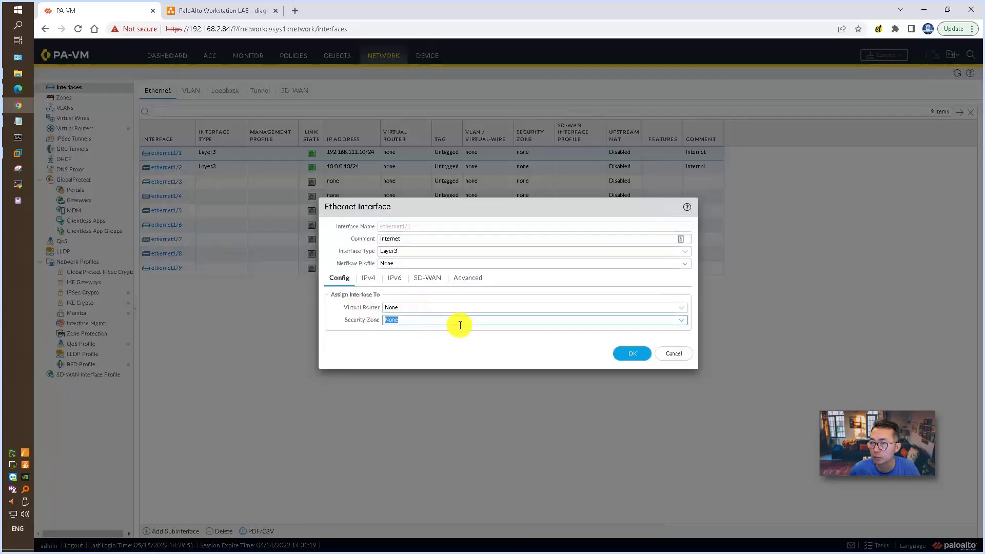
left_click(681, 323)
left_click(413, 347)
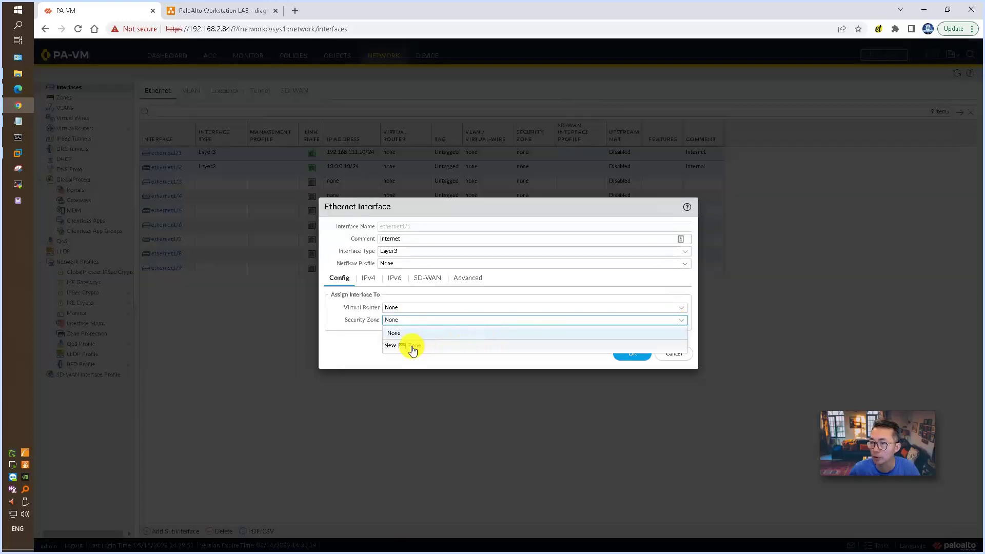
left_click(395, 155)
type("Int")
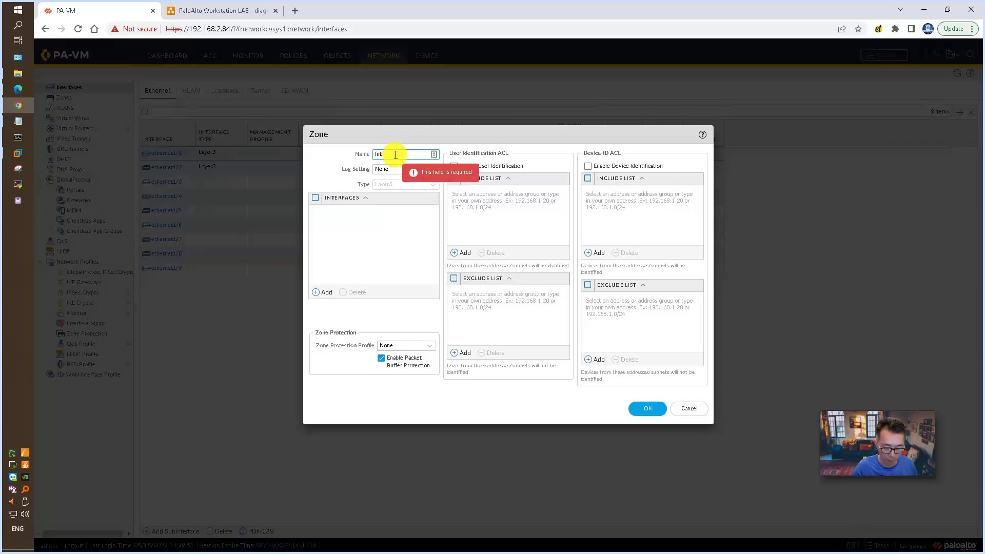
type("ernet-zone")
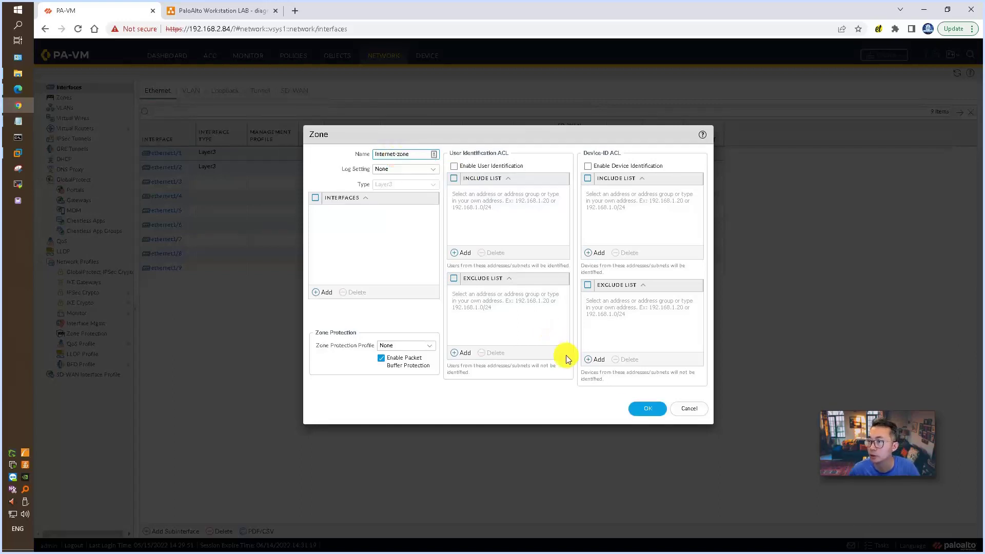
left_click(649, 408)
left_click(633, 355)
Assign ethernet1/2 to a newly created security zone named Internal-zone
left_click(165, 168)
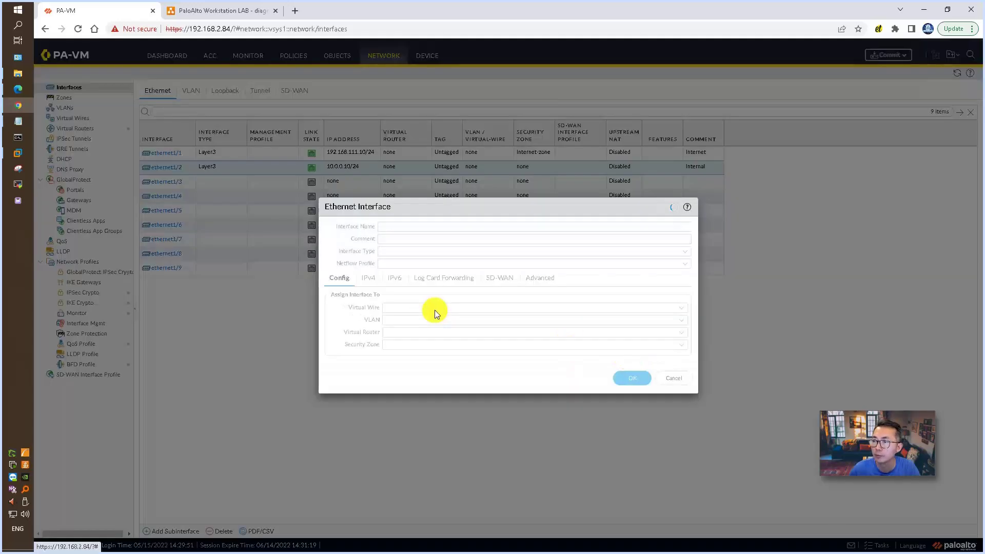
left_click(681, 320)
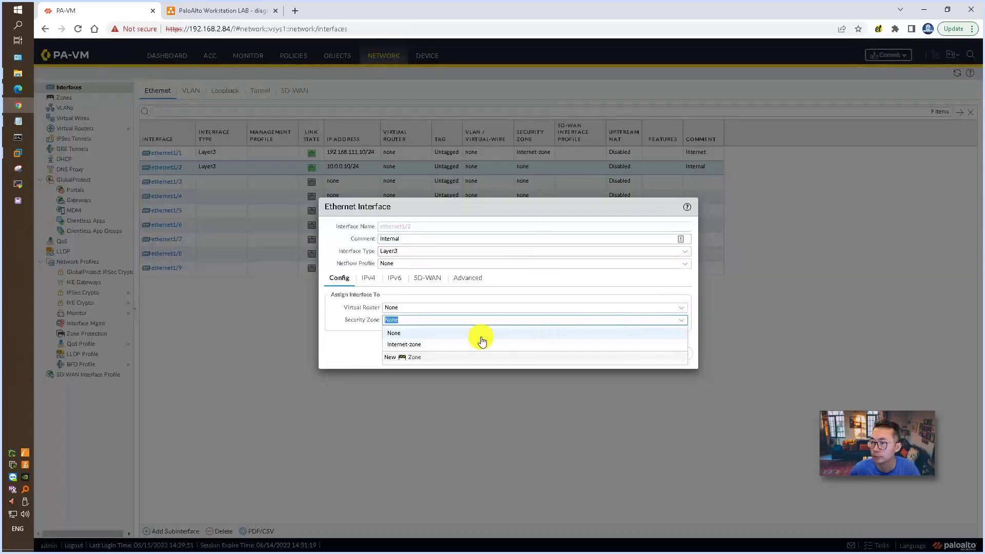
left_click(409, 357)
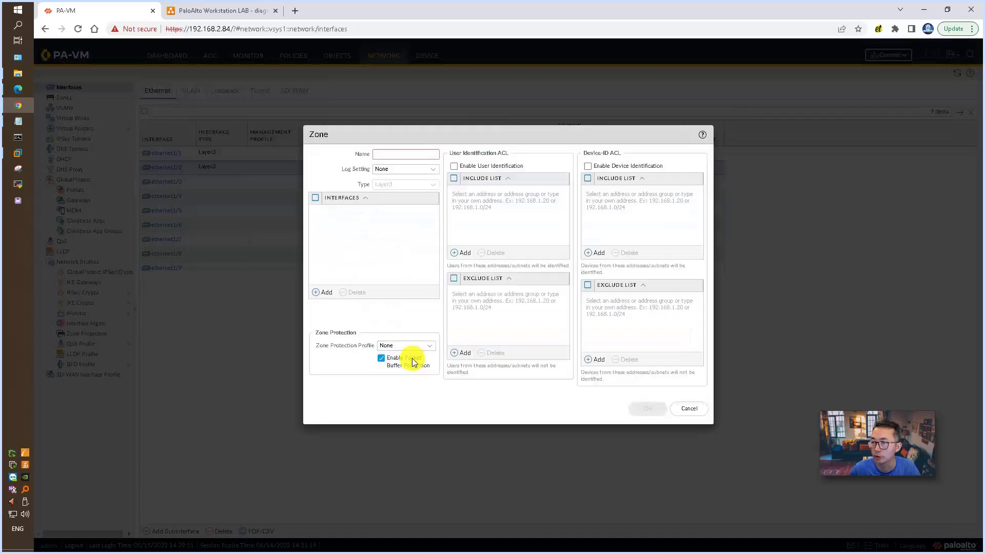
type("Internal-zone")
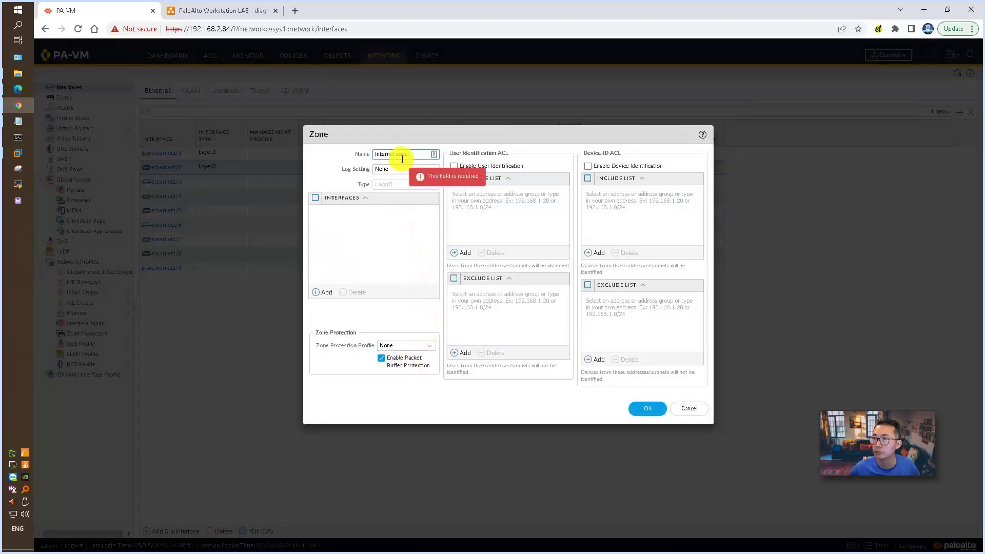
left_click(647, 409)
left_click(629, 354)
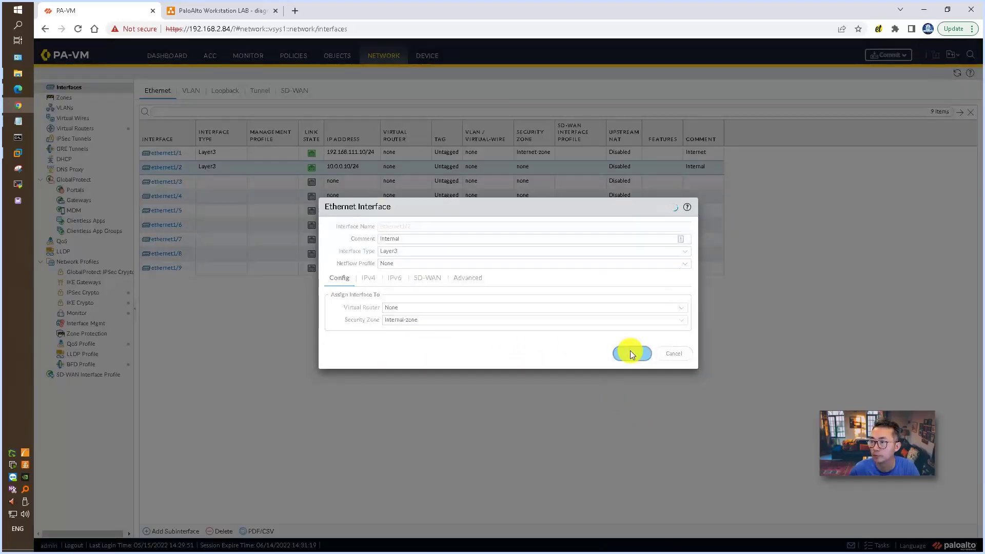
left_click(169, 153)
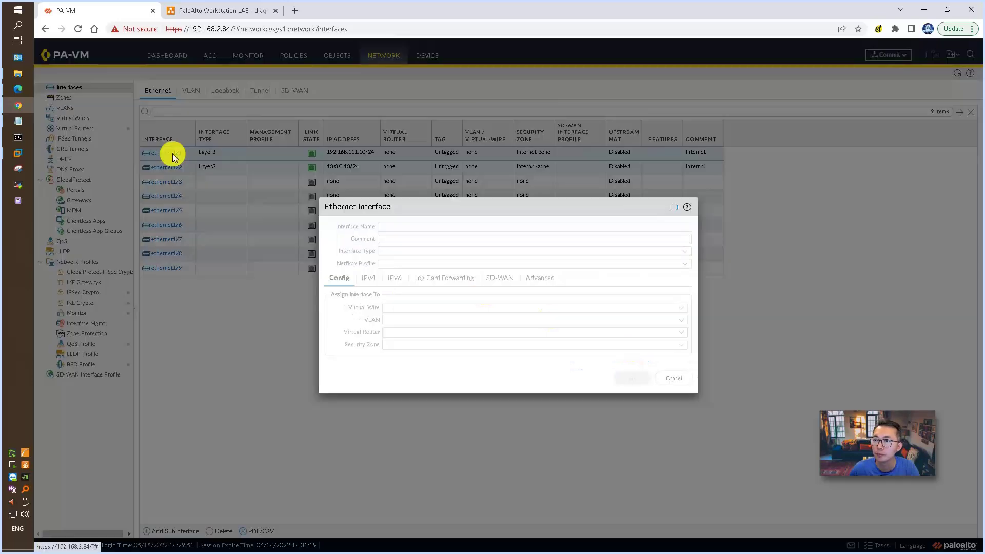
Attach ethernet1/1 to a new virtual router named vr-Internet
left_click(681, 307)
left_click(429, 344)
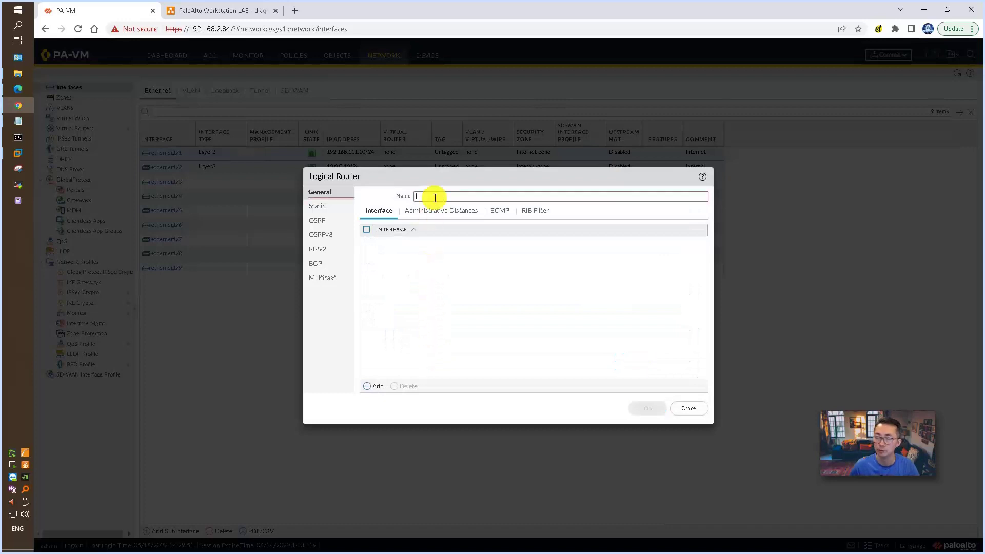
type("vr-Internet")
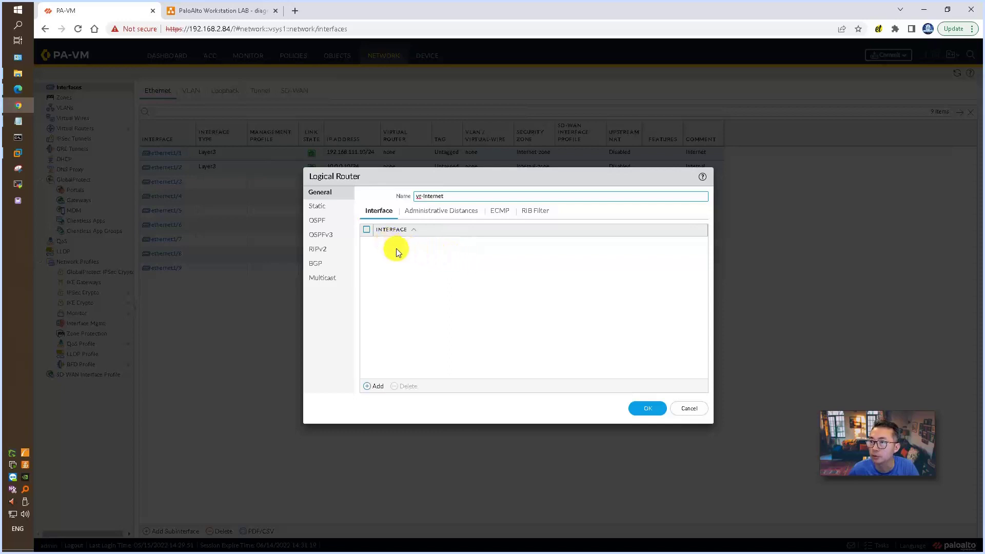
left_click(374, 386)
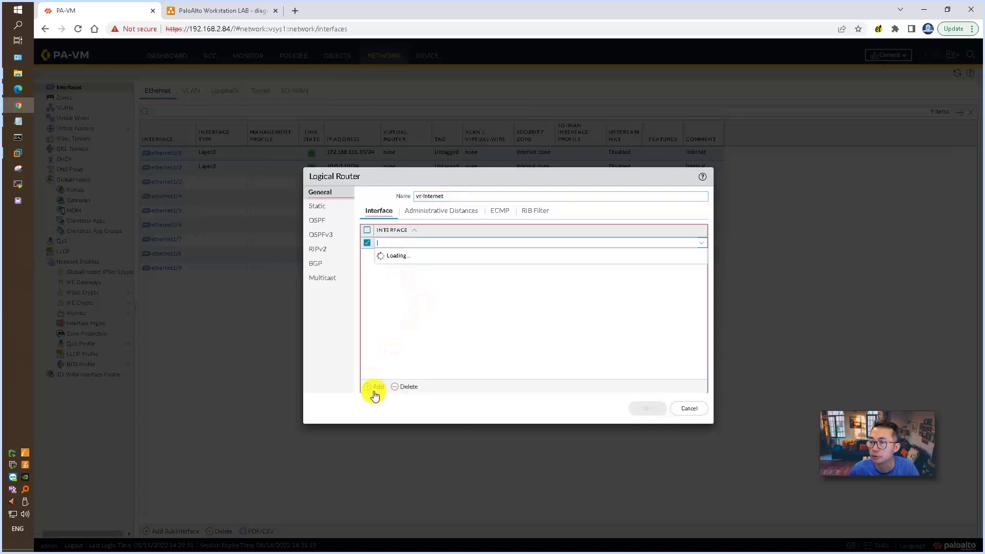
left_click(411, 242)
left_click(409, 253)
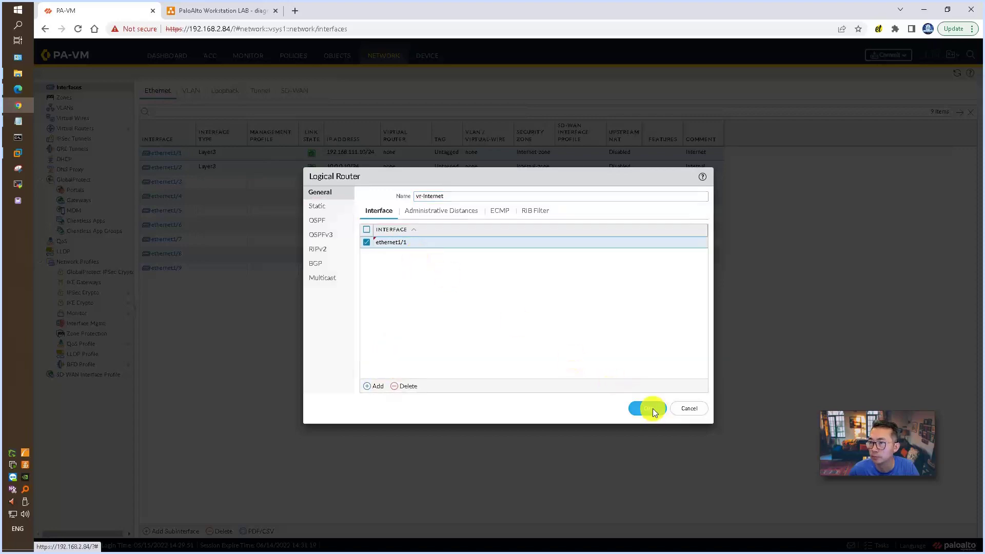
left_click(649, 408)
left_click(626, 358)
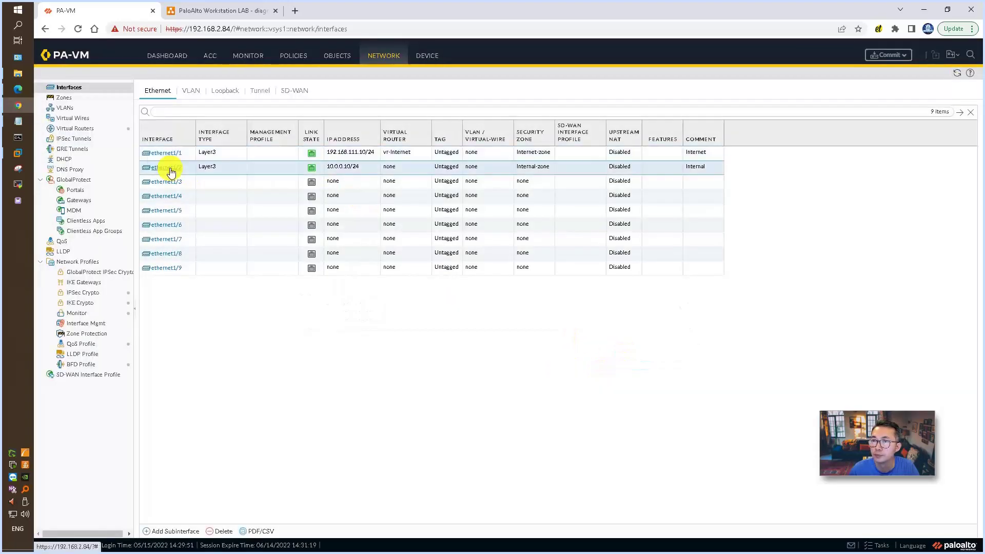
Create a second virtual router, vr-Internal, with ethernet1/2 as its interface
left_click(167, 168)
left_click(681, 308)
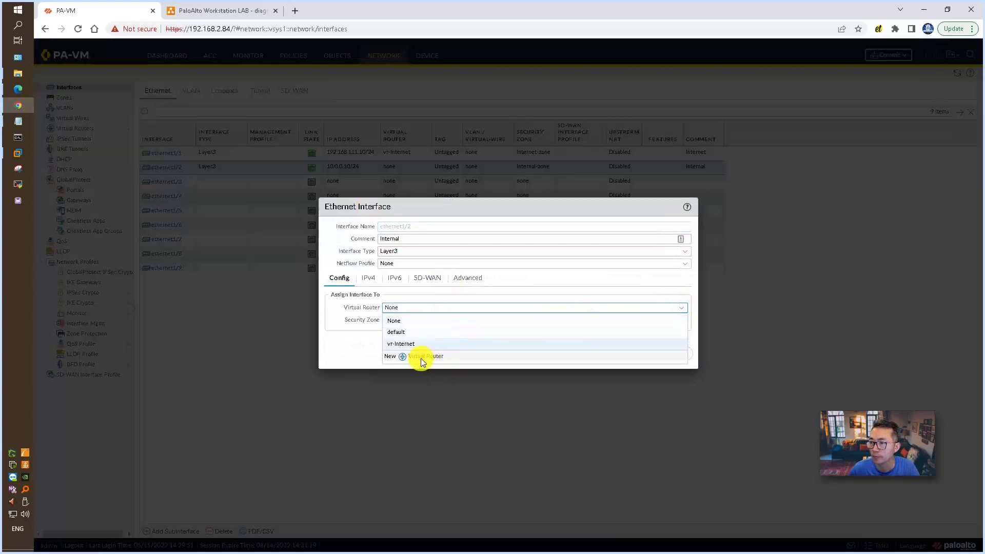
left_click(421, 357)
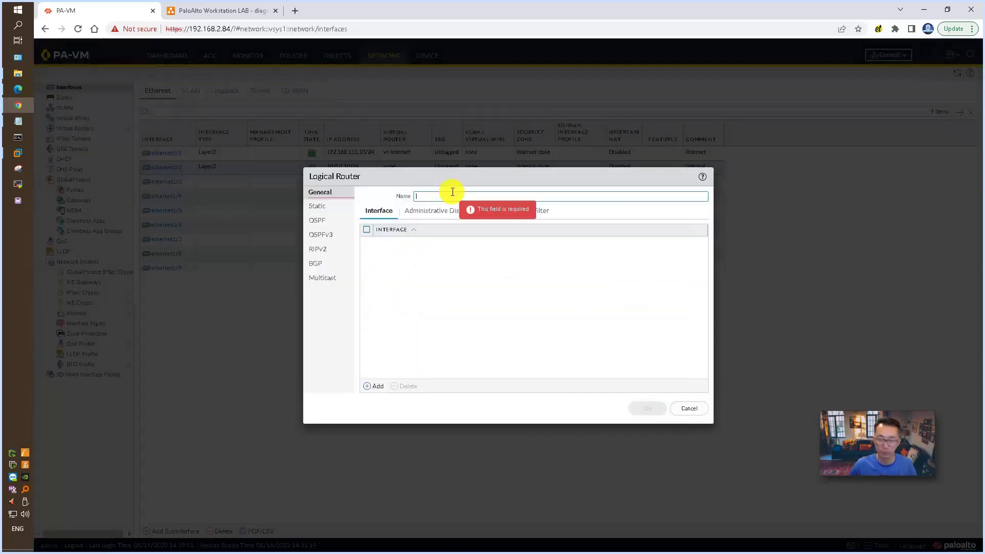
type("vr-Internal")
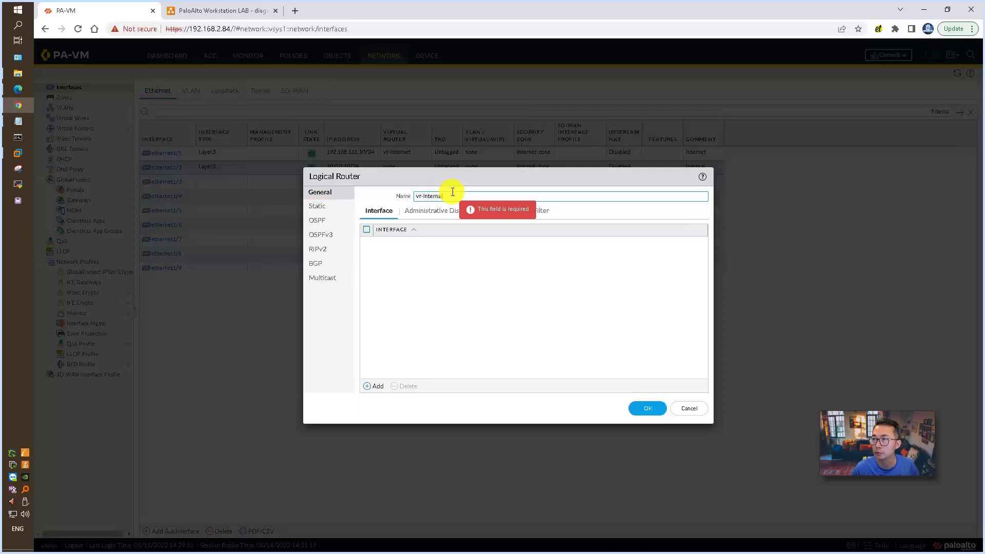
left_click(373, 386)
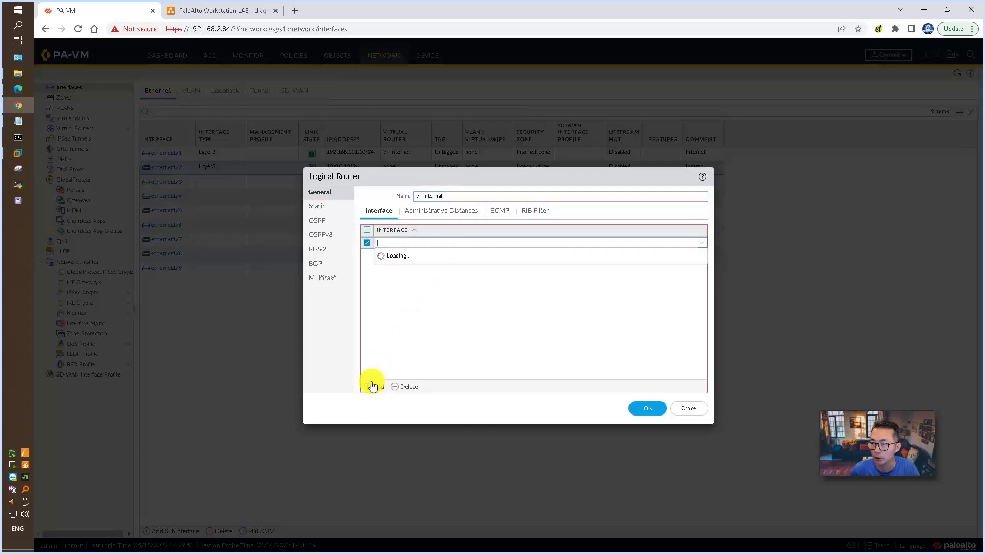
left_click(428, 256)
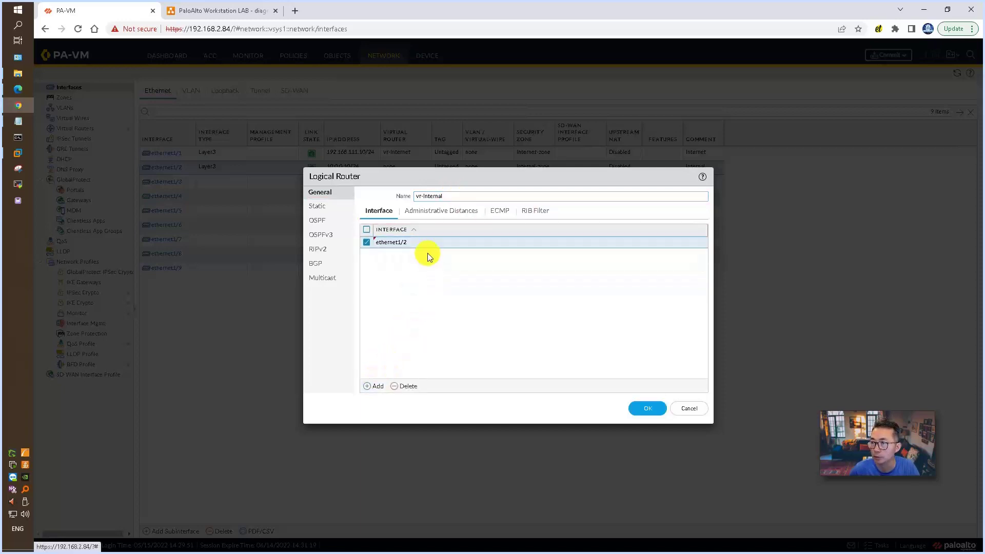
left_click(646, 408)
Save the ethernet1/2 configuration and review the security zones and virtual routers lists
left_click(628, 352)
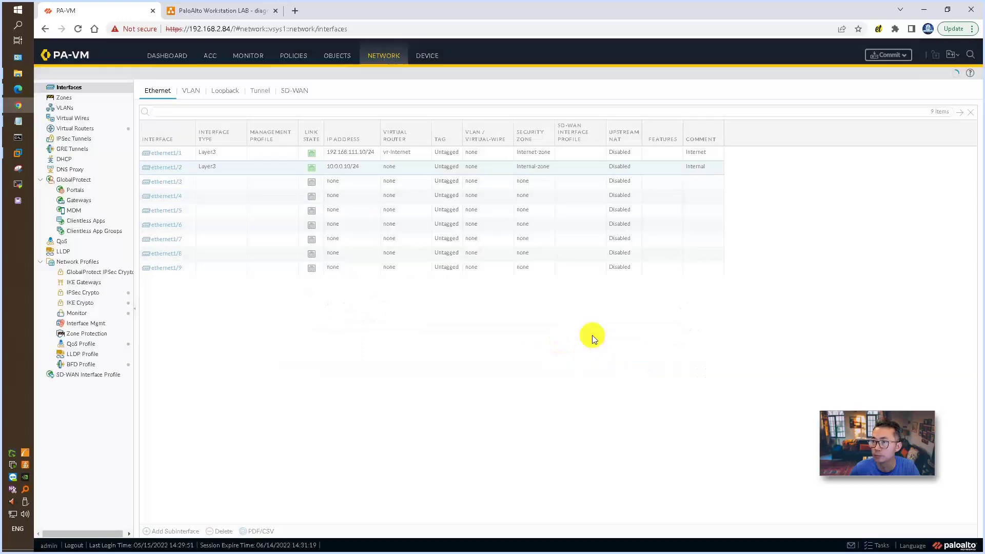
left_click(95, 128)
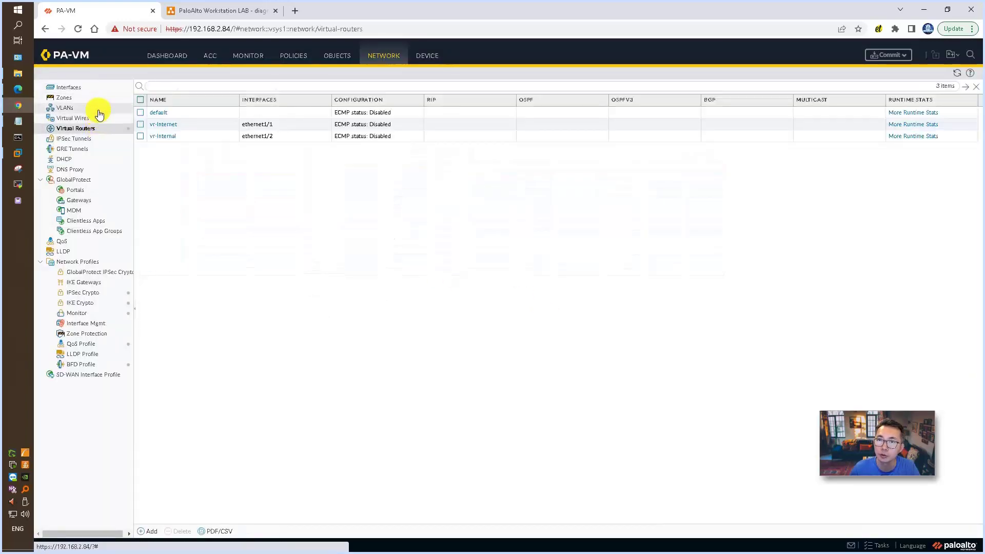
left_click(99, 102)
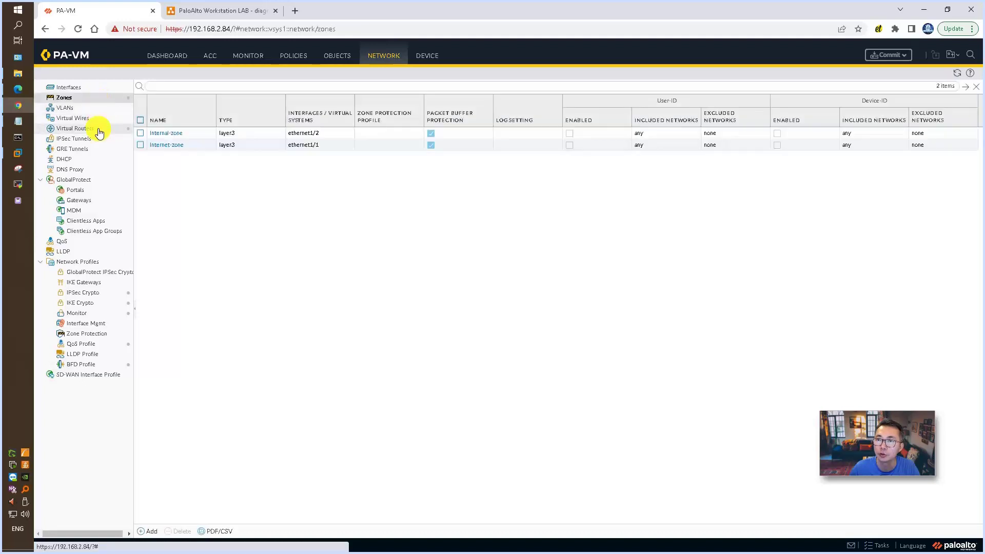
left_click(99, 132)
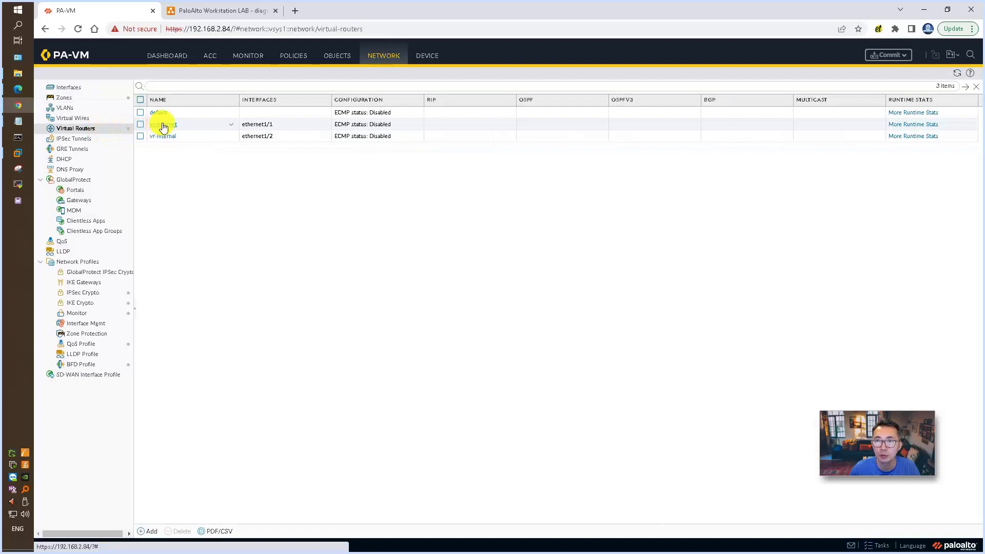
Start a new IPv4 static route in vr-Internet's Static Routes section
left_click(164, 125)
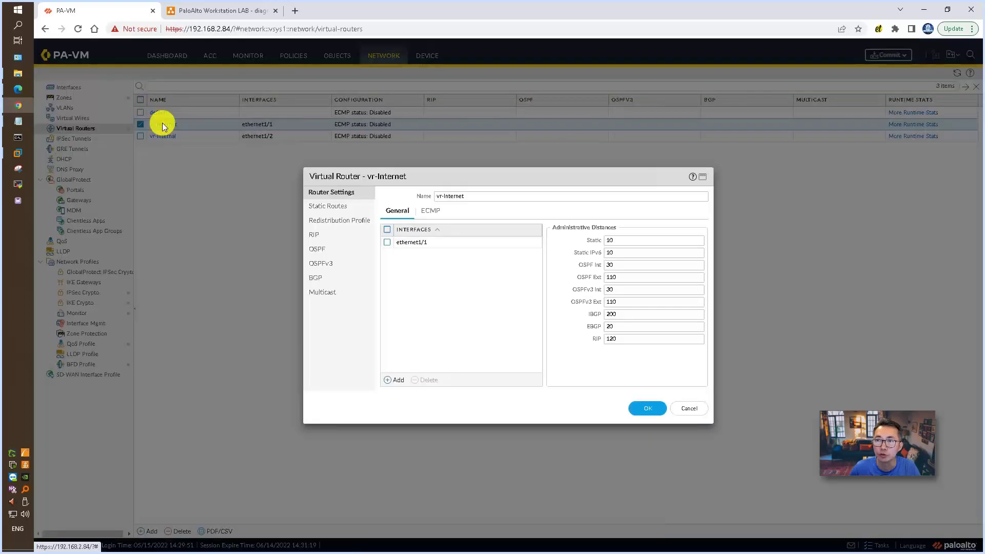
left_click(325, 208)
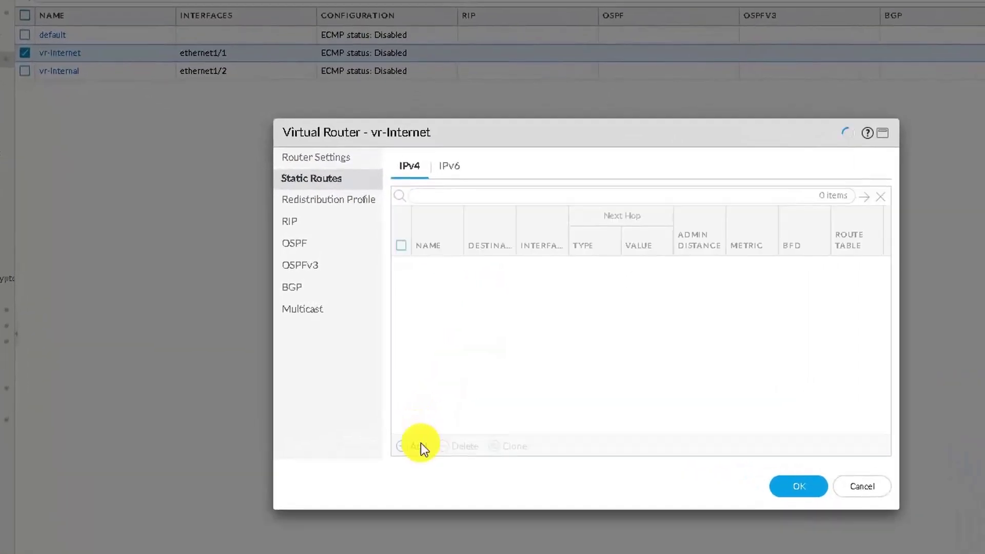
left_click(406, 408)
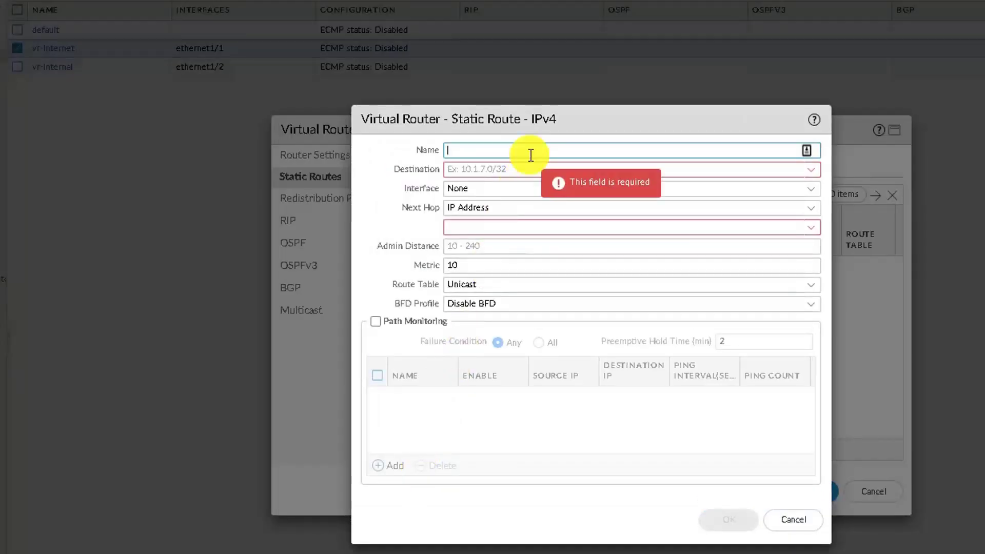
Fill in route default-route-to-Internet: destination 0.0.0.0/0, next hop 192.168.111.2
type("default-route-to-Internet")
left_click(530, 176)
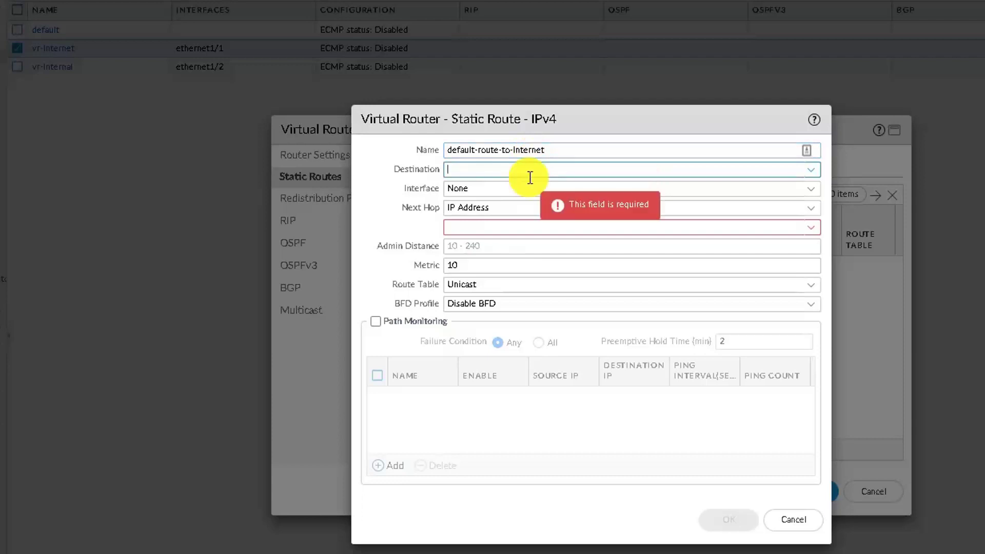
type("0.0.0.0/0")
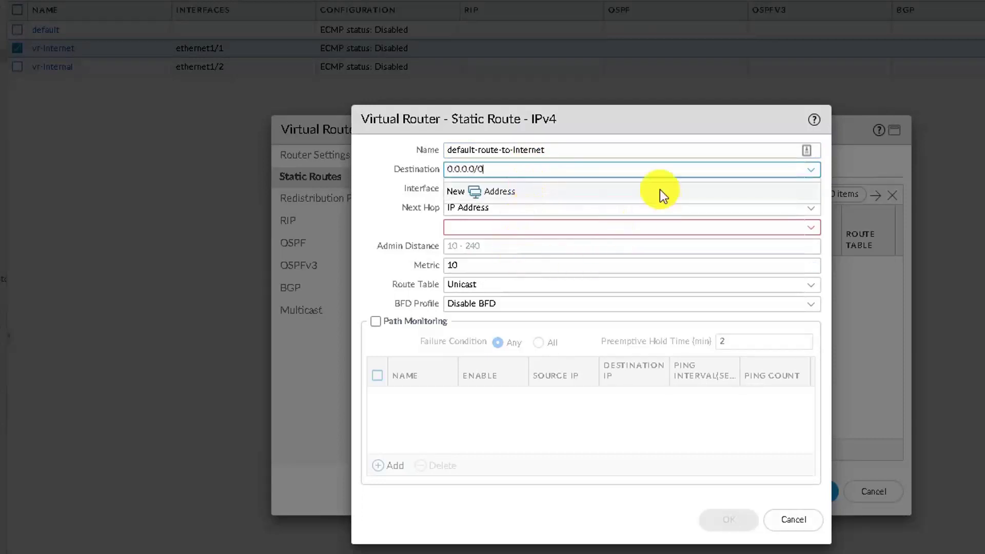
left_click(641, 228)
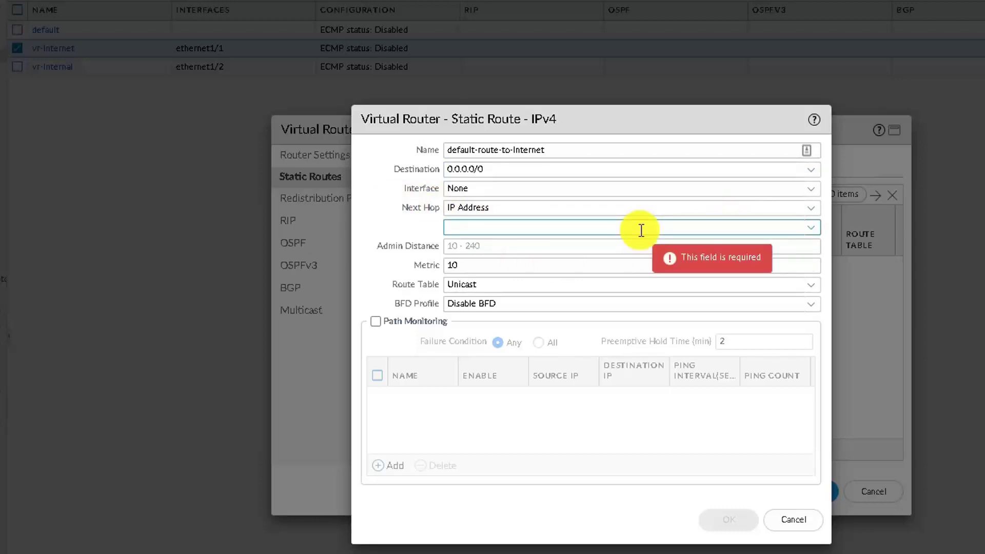
type("192.168")
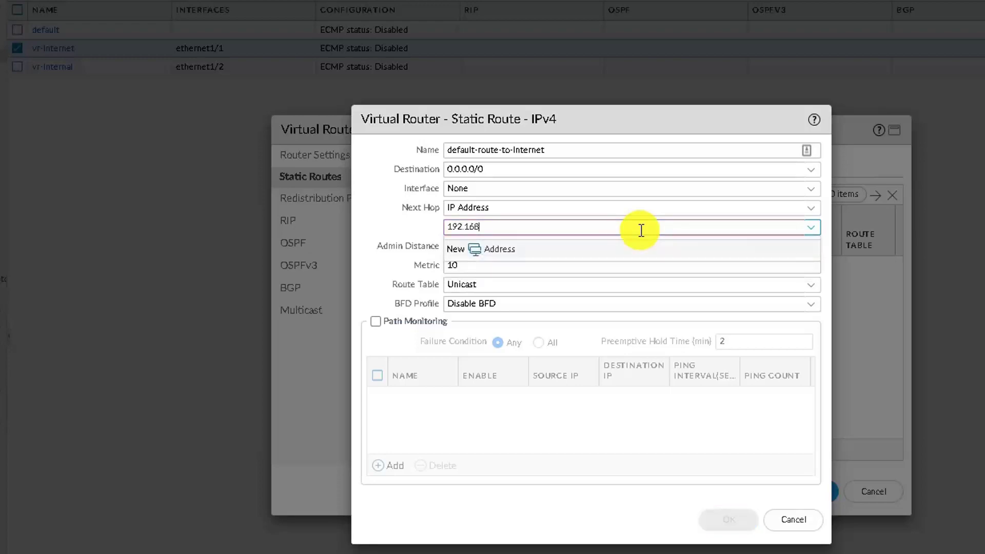
type(".111.")
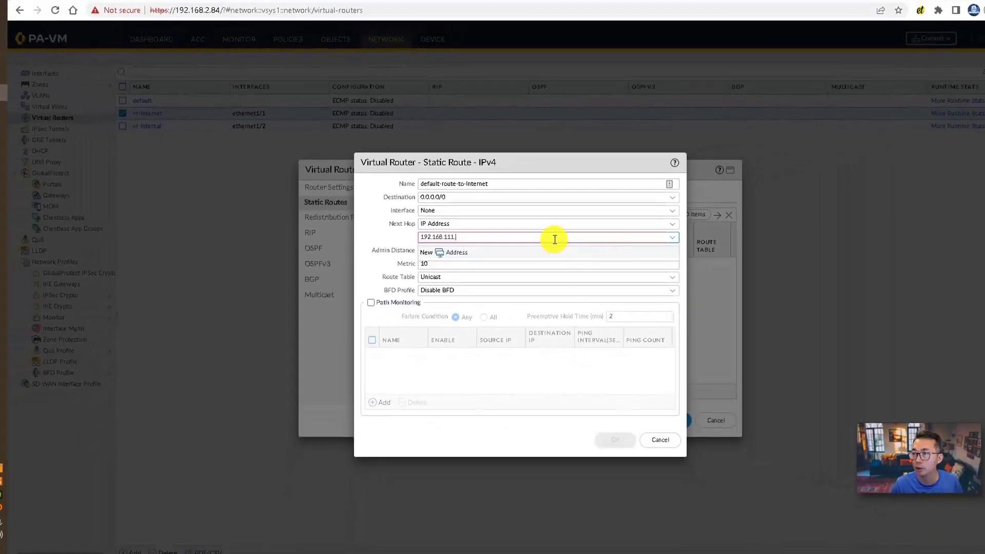
type("2")
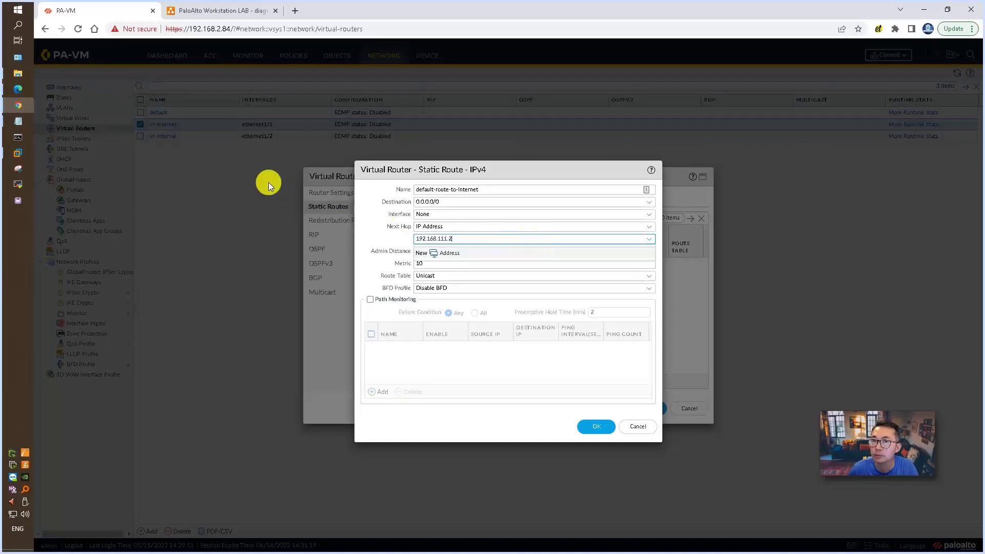
mouse_move(19, 106)
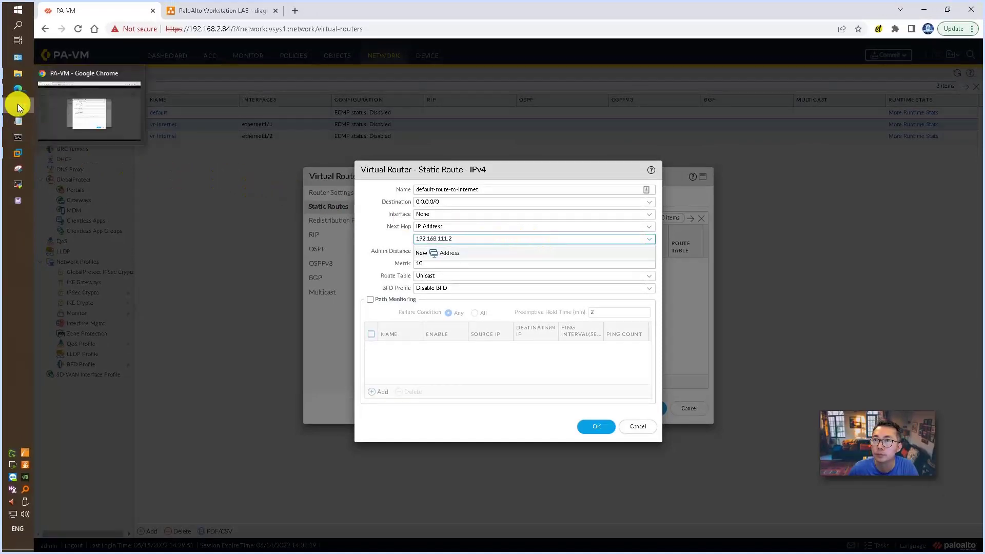
left_click(220, 9)
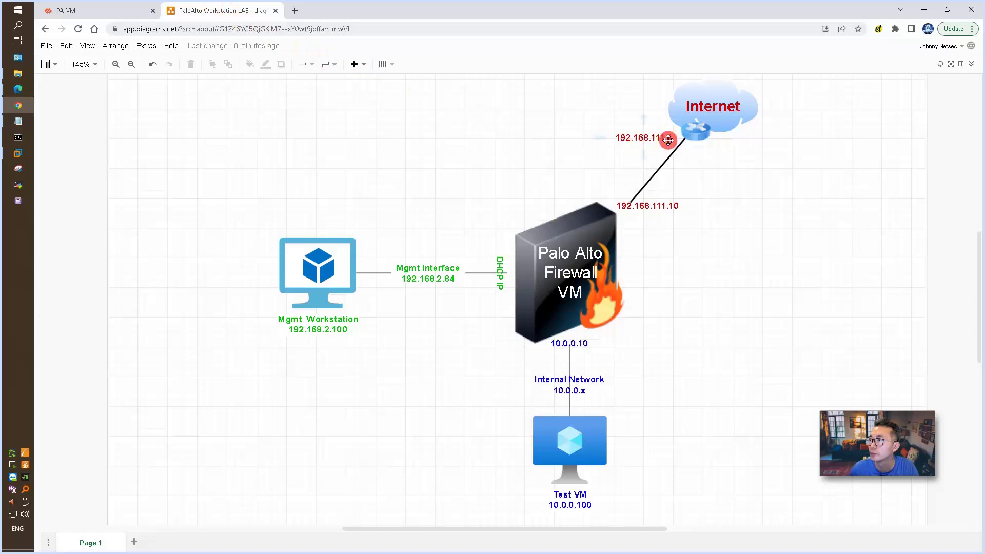
Change the diagram's internet router label from 192.168.111.1 to 192.168.111.2
double_click(667, 138)
left_click(672, 140)
key("BackSpace")
type("2")
key("Escape")
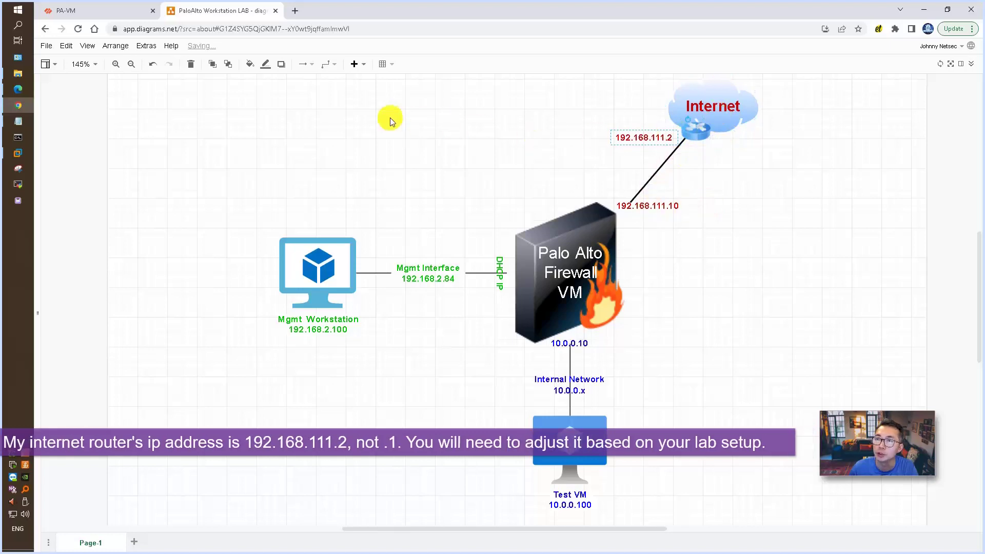
left_click(127, 13)
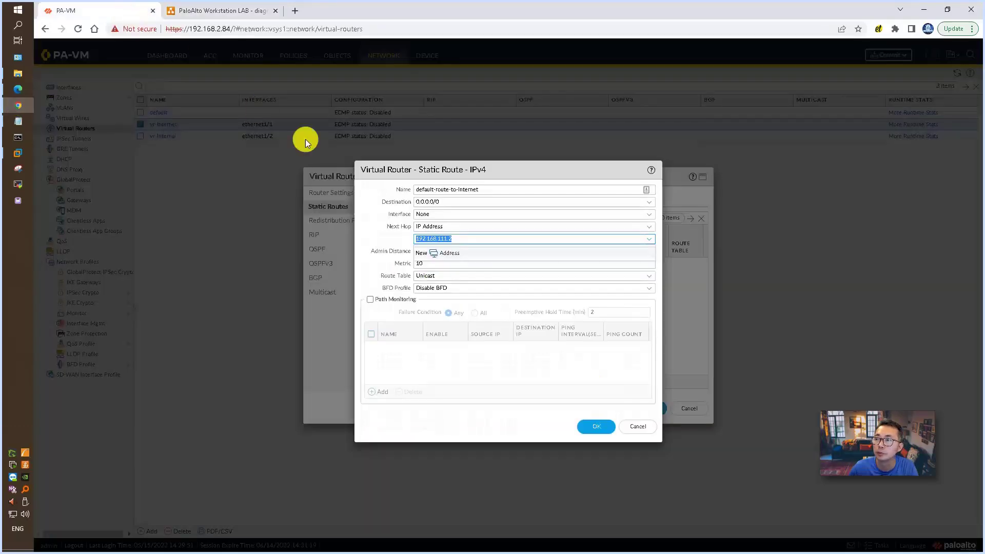
Save the default-route-to-Internet route and begin another IPv4 static route on vr-Internet
left_click(596, 427)
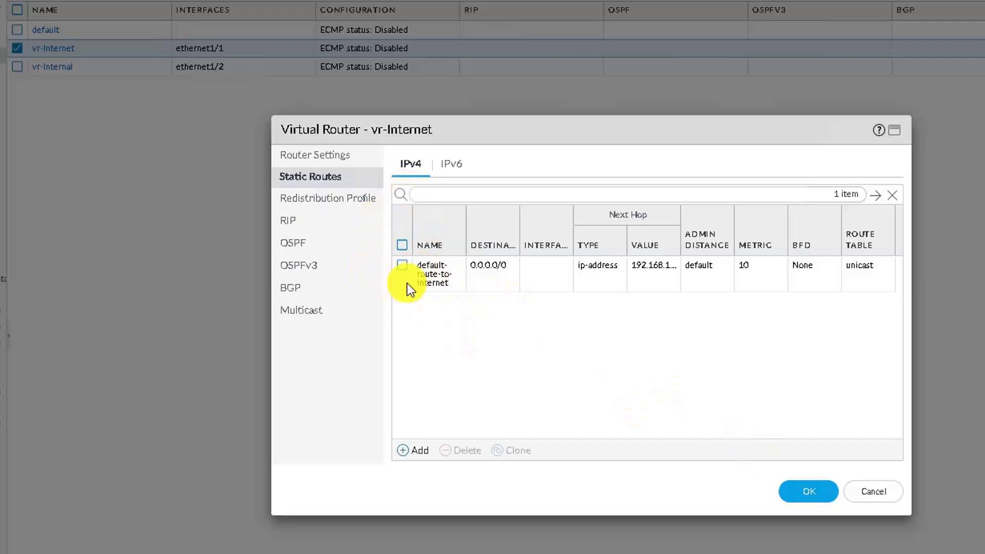
left_click(420, 450)
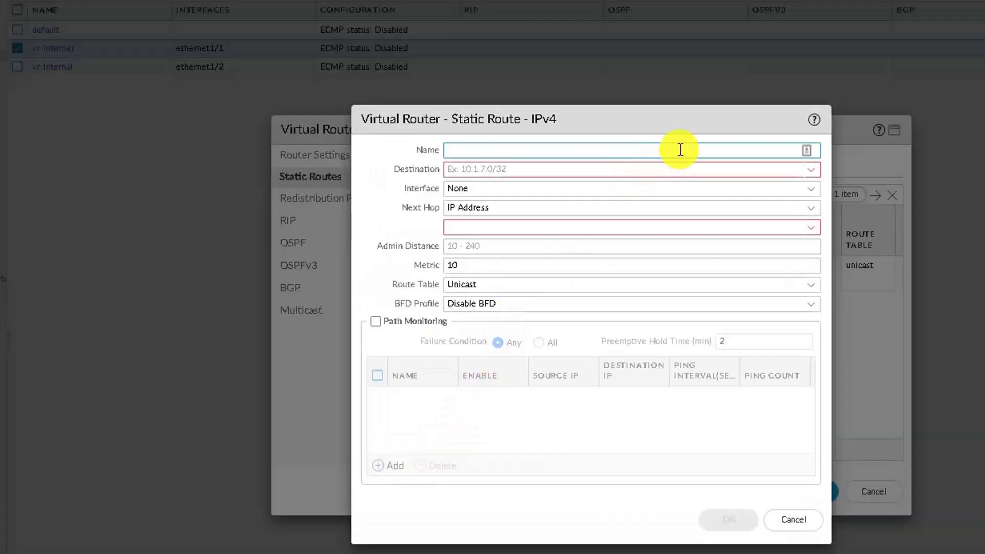
Add route to-Internal-network for 10.0.0.0/24 with next hop Next VR vr-Internal
left_click(680, 150)
type("to-Inter")
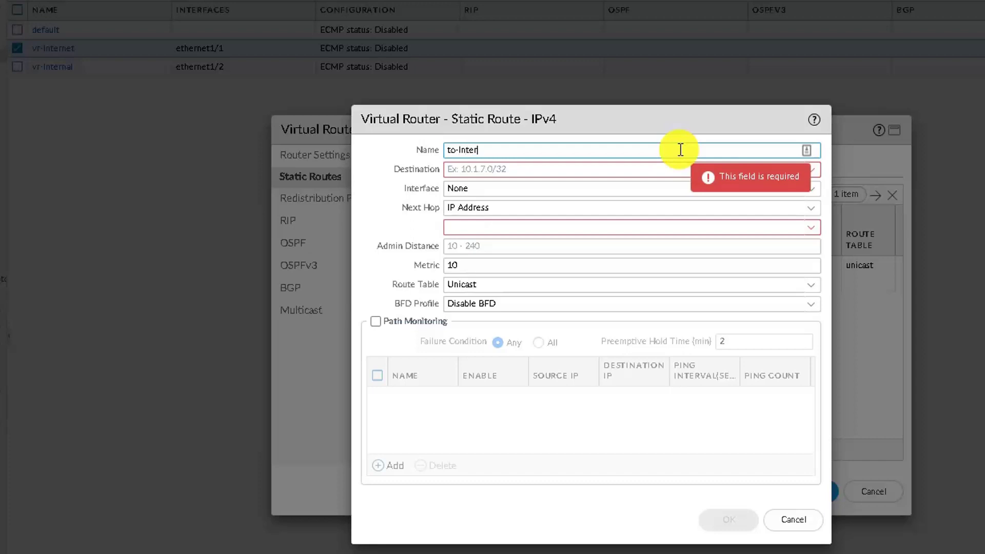
type("nal-network")
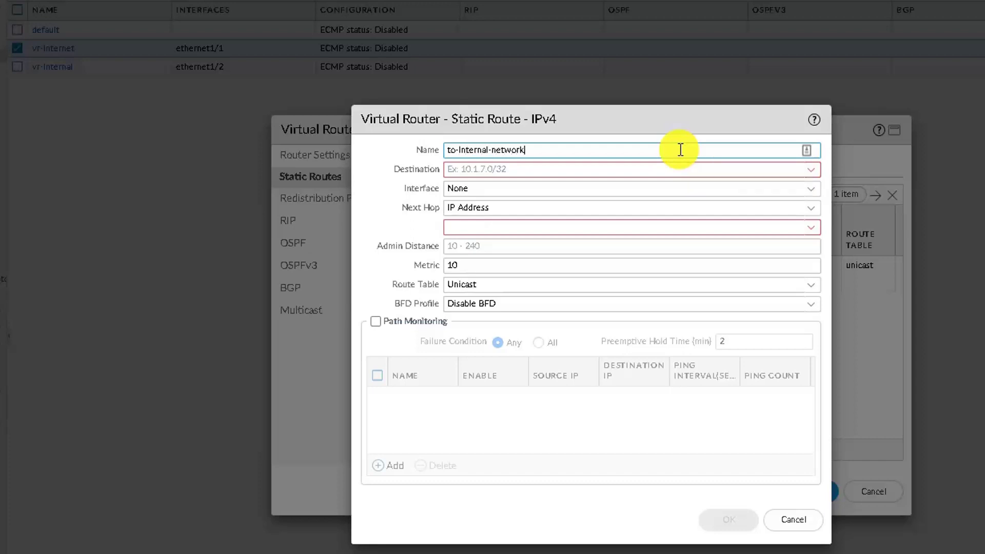
left_click(667, 170)
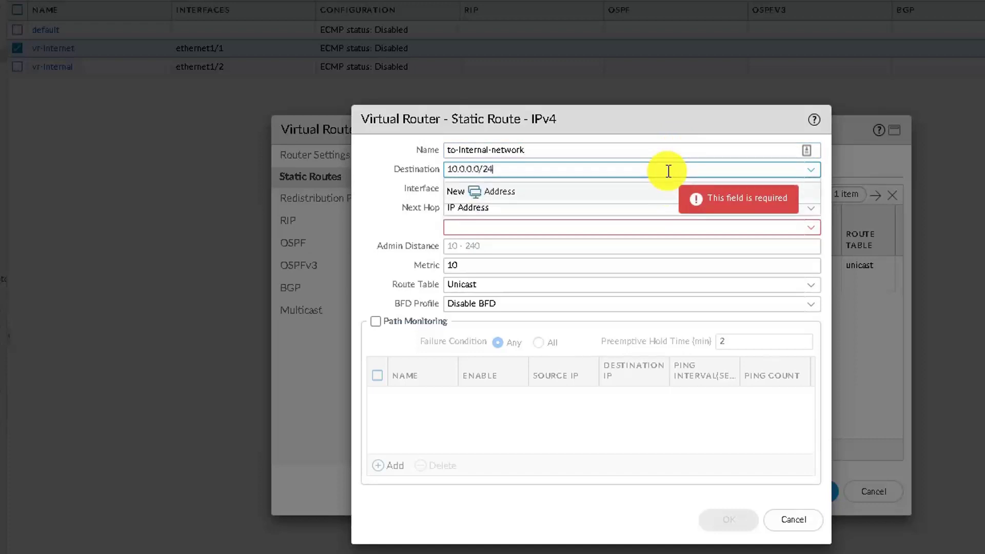
left_click(590, 224)
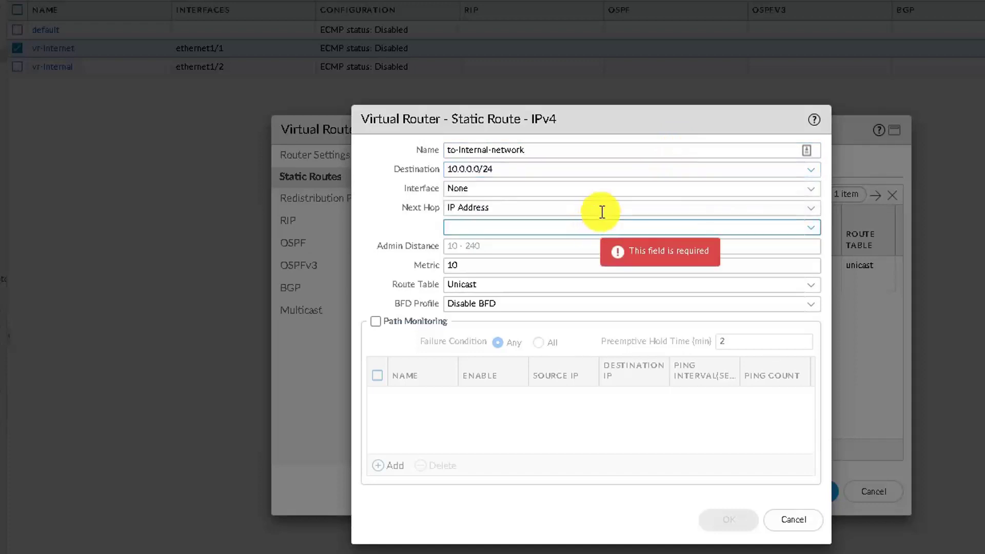
left_click(812, 208)
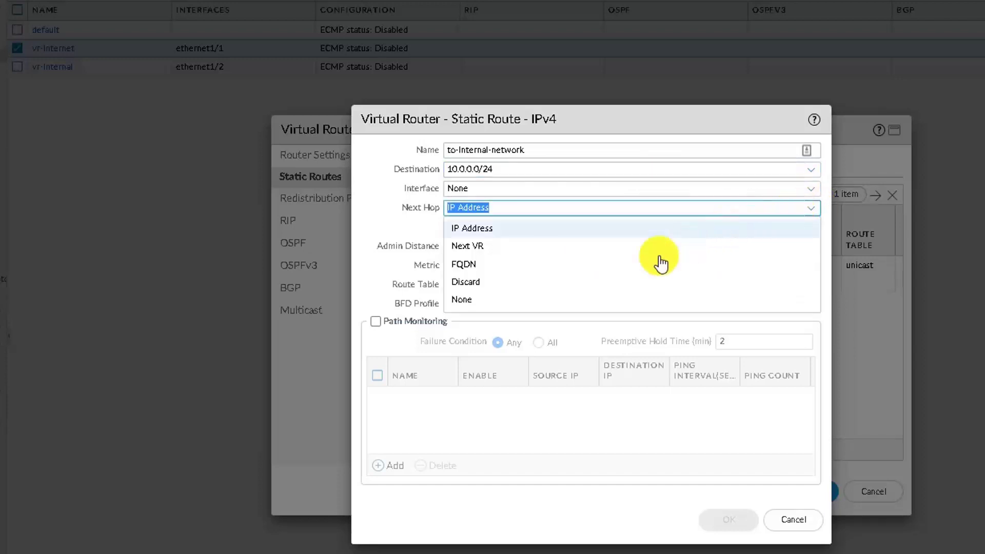
left_click(586, 247)
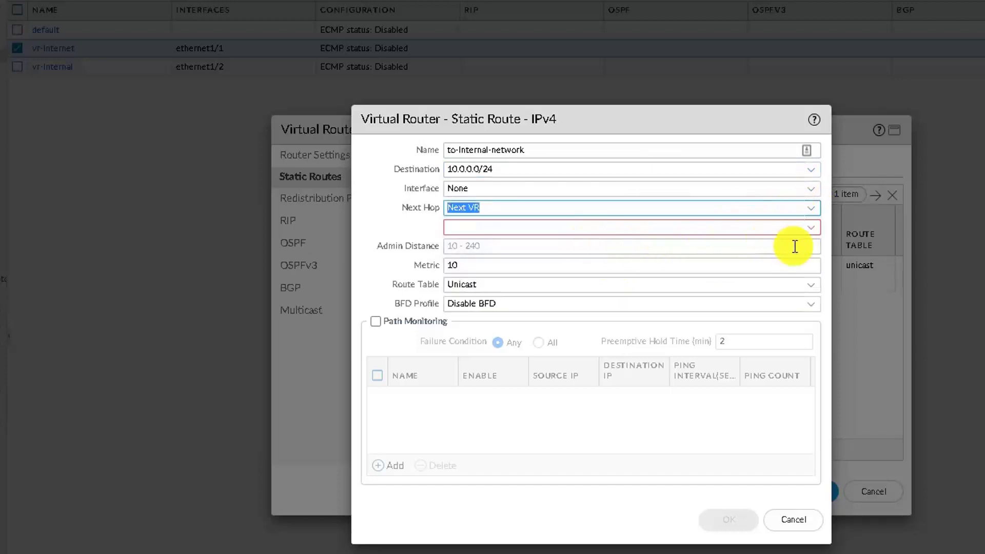
left_click(811, 229)
left_click(506, 265)
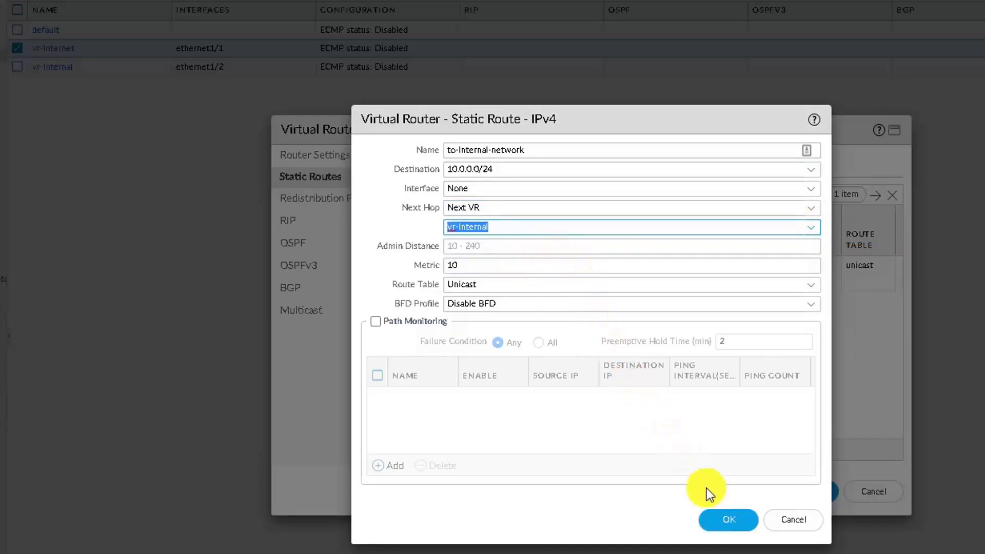
left_click(740, 519)
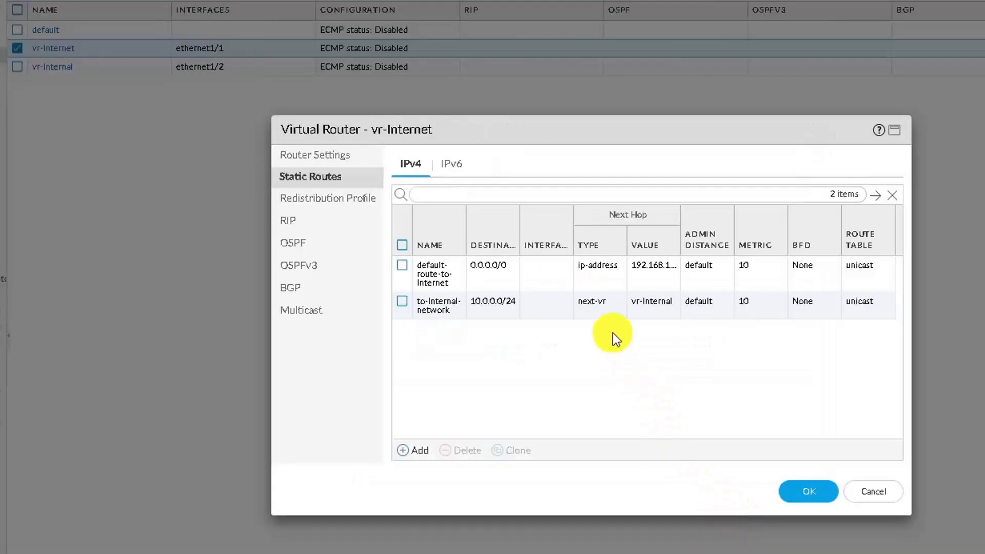
Save vr-Internet's settings, then show vr-Internal's IPv4 static routes
left_click(820, 497)
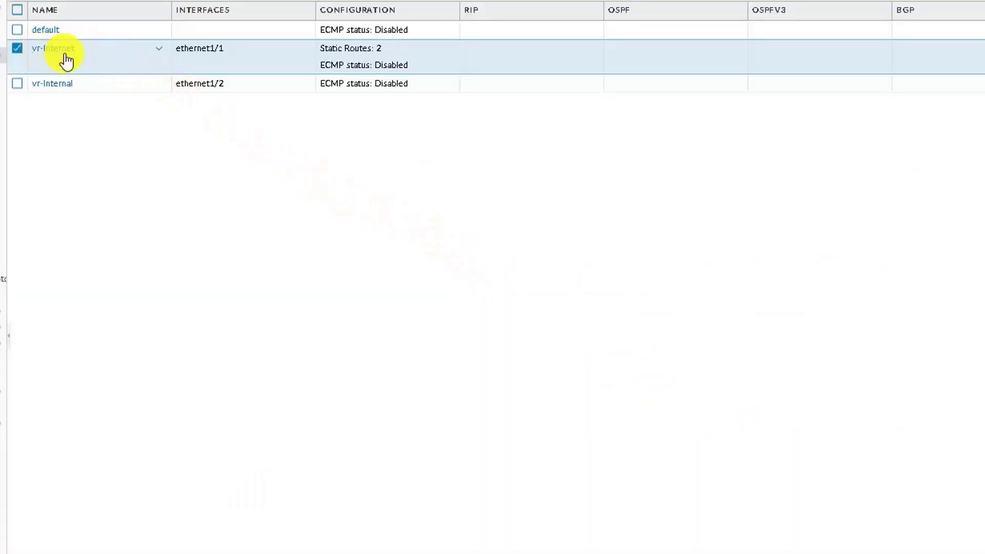
left_click(65, 91)
left_click(61, 82)
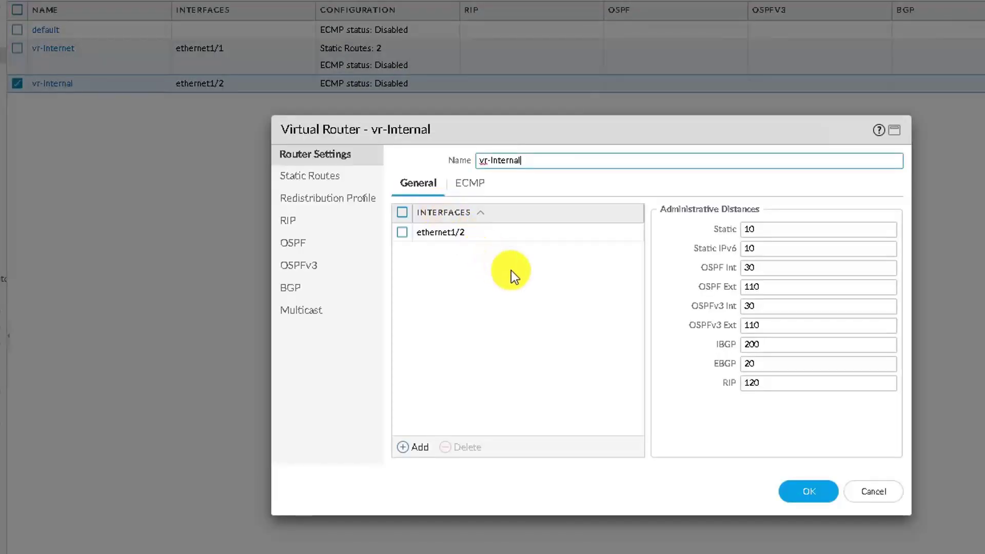
left_click(332, 191)
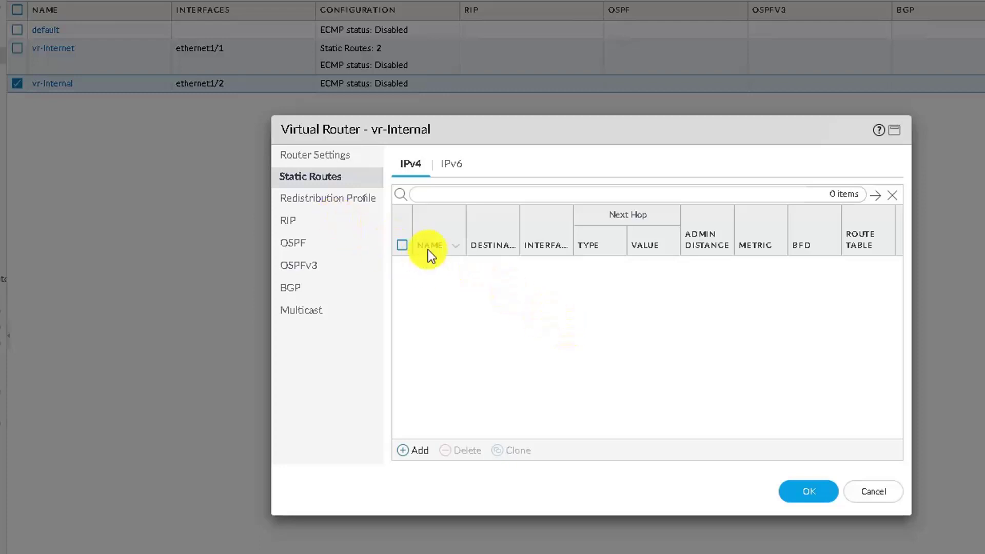
Add vr-Internal route default-route for 0.0.0.0/0 via next VR vr-Internet and save the router
left_click(414, 450)
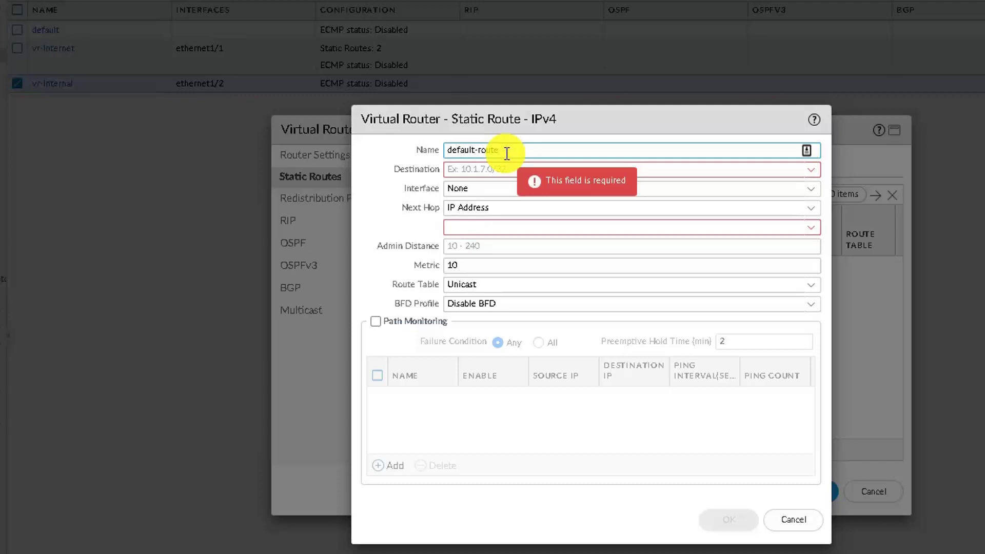
left_click(506, 169)
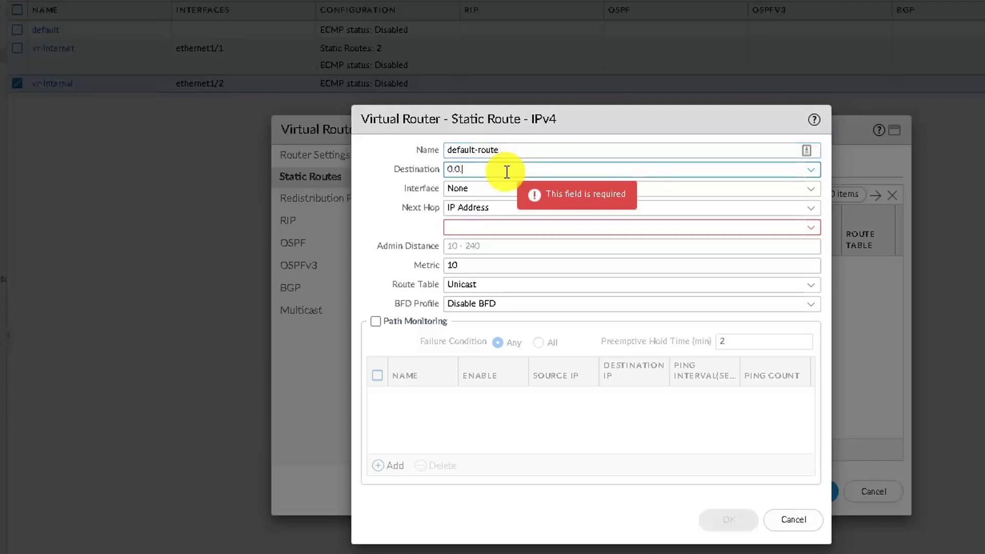
type("0.0.0.0/0")
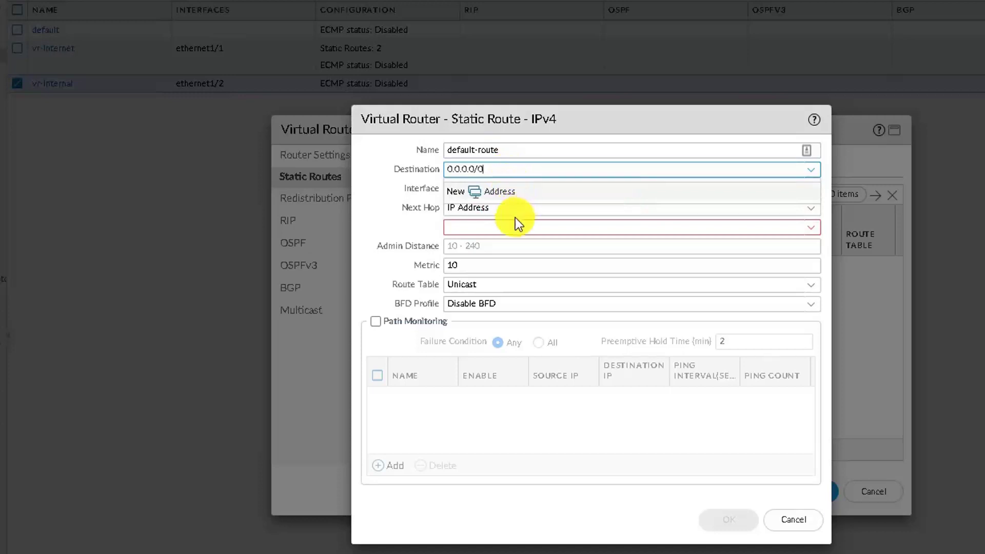
left_click(379, 205)
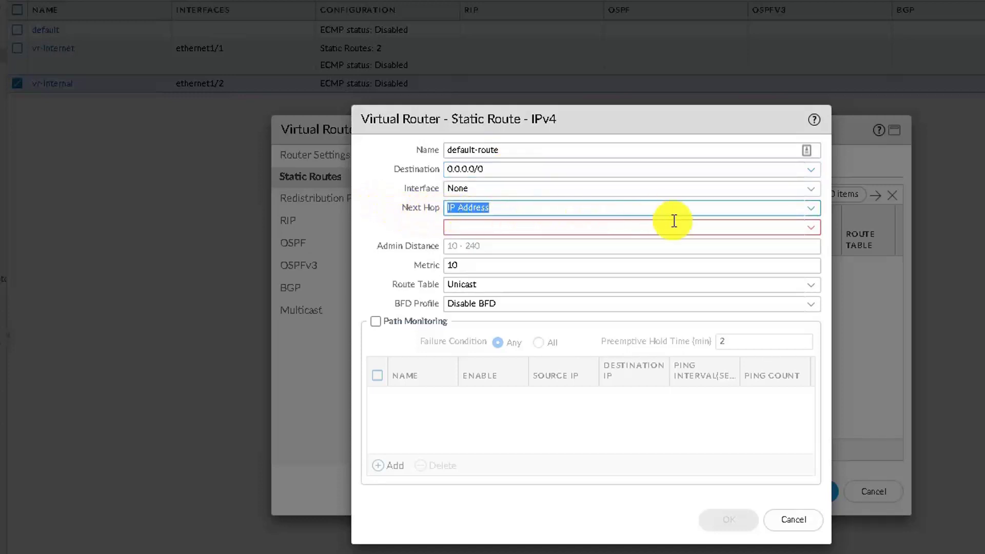
left_click(806, 217)
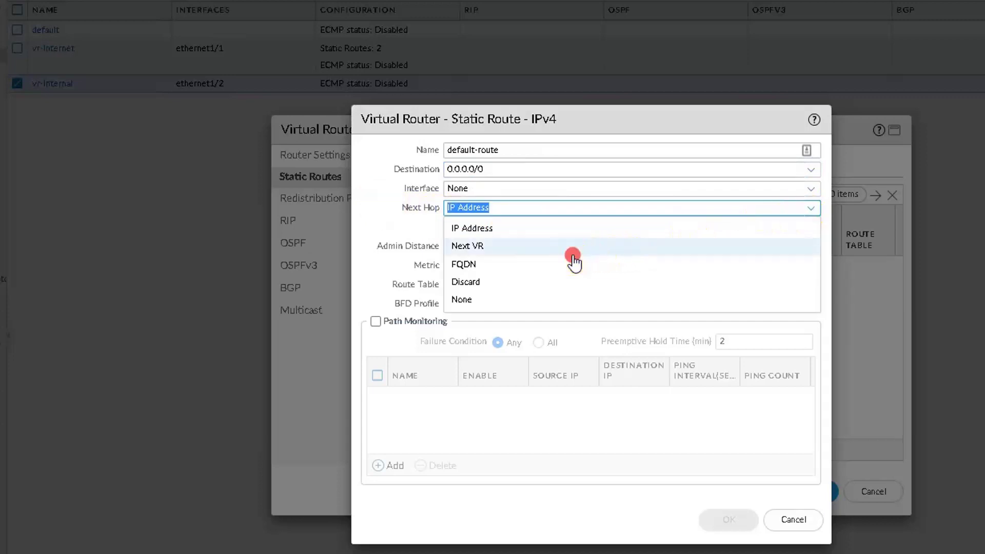
left_click(573, 254)
left_click(813, 228)
left_click(589, 267)
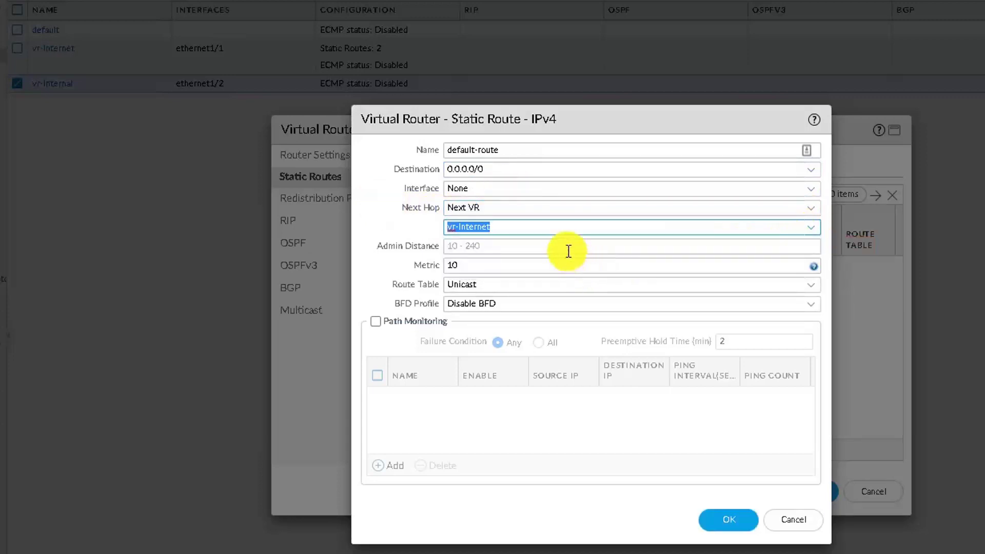
left_click(729, 519)
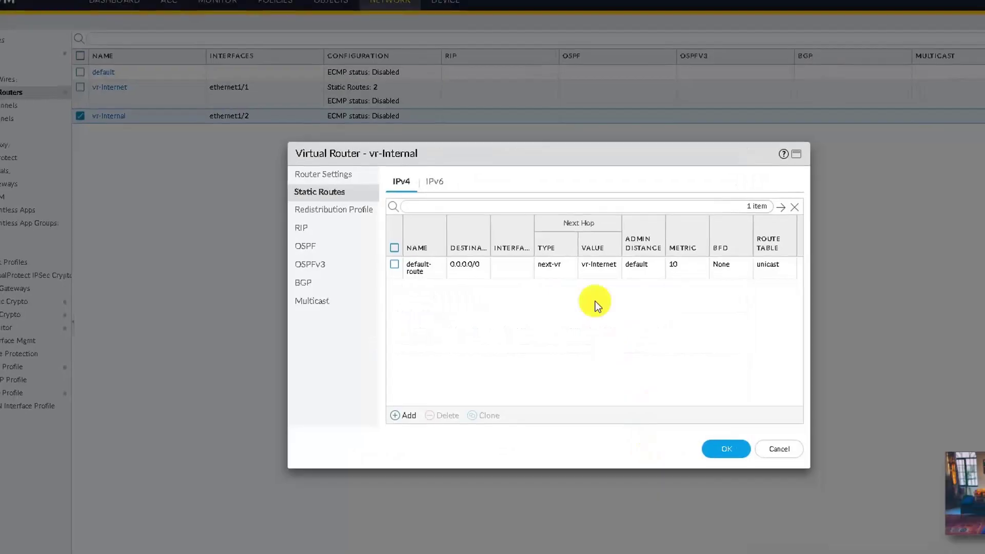
left_click(726, 449)
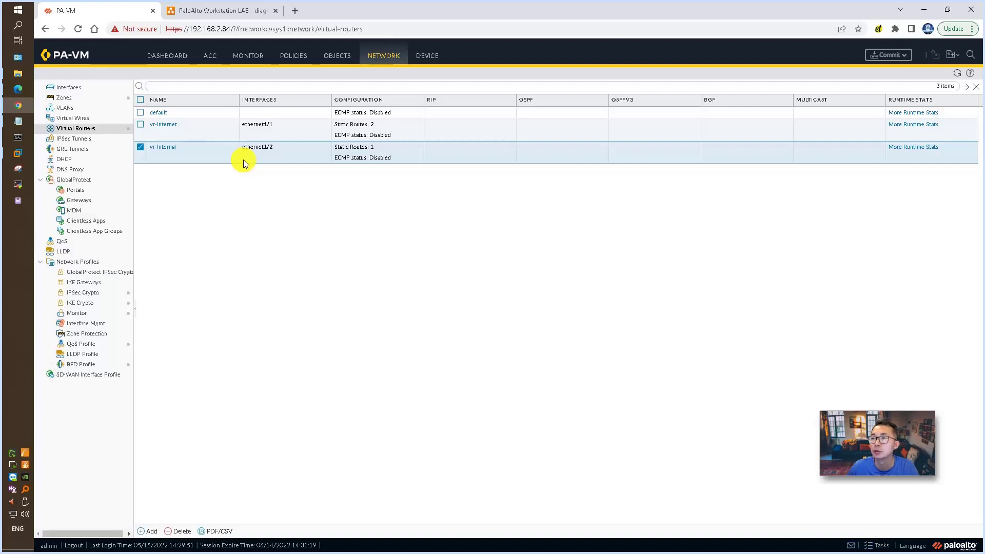
key("alt+Tab")
left_click(511, 276)
Review the Virtual Router, Security Zone, Security policy and NAT items in steps 5-6, then show Policies
left_click_drag(685, 286, 554, 286)
left_click_drag(379, 285, 515, 288)
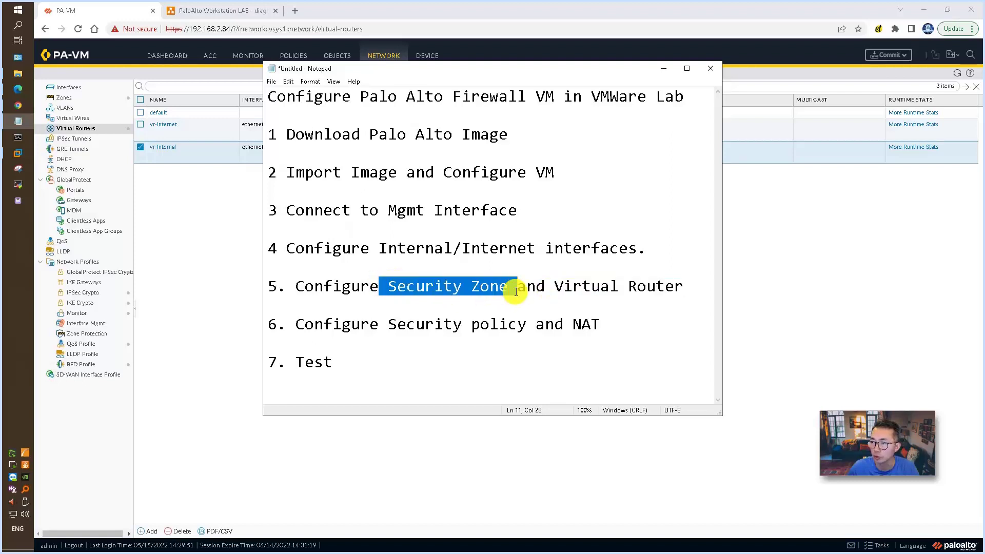
left_click_drag(614, 329, 424, 327)
left_click(423, 327)
left_click(663, 69)
left_click(297, 55)
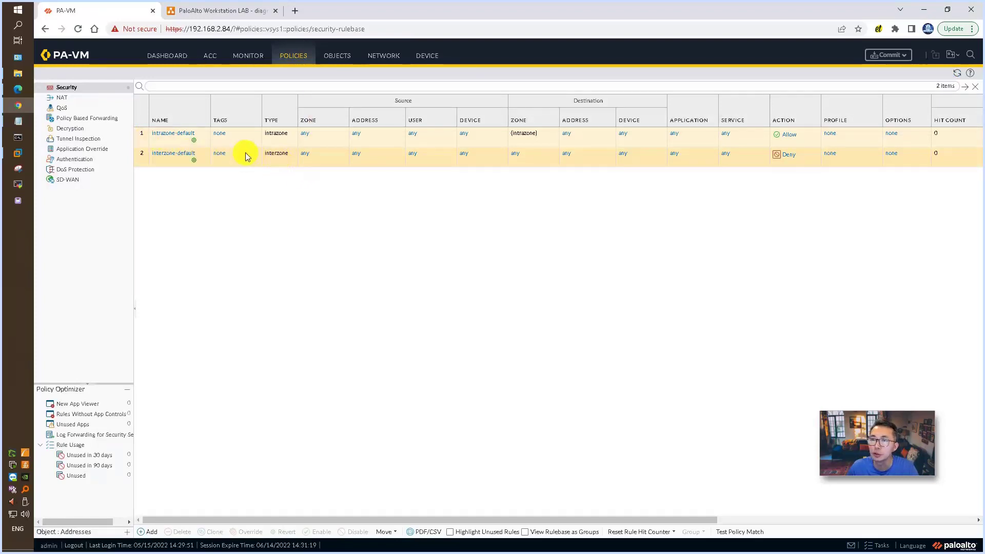
Inspect the intrazone-default rule, close it, and start a blank new Security Policy Rule
left_click(174, 134)
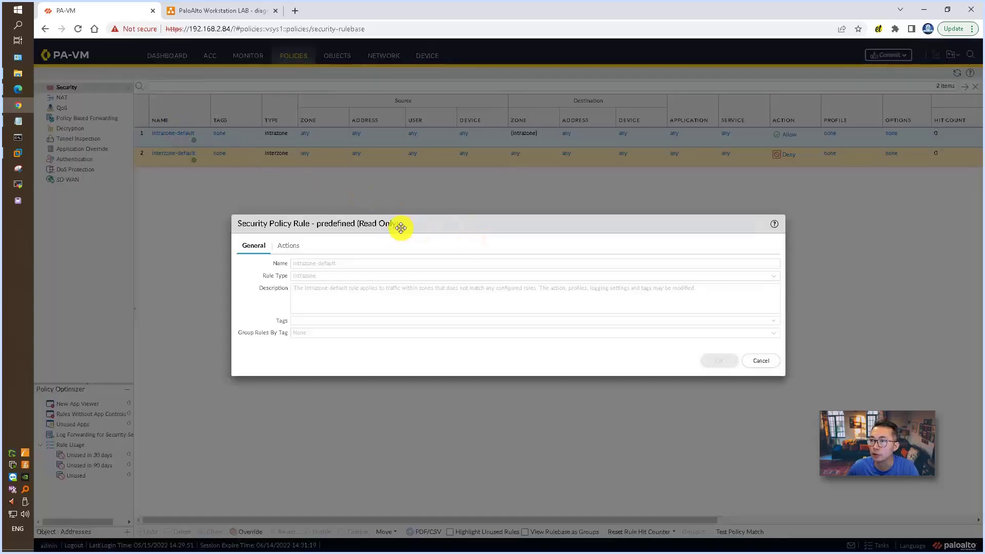
left_click(761, 361)
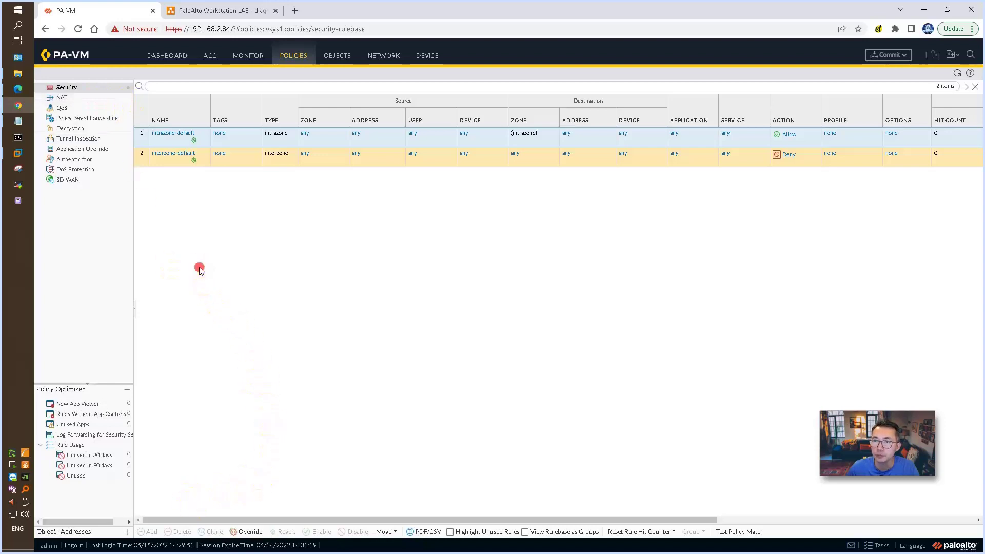
left_click(77, 90)
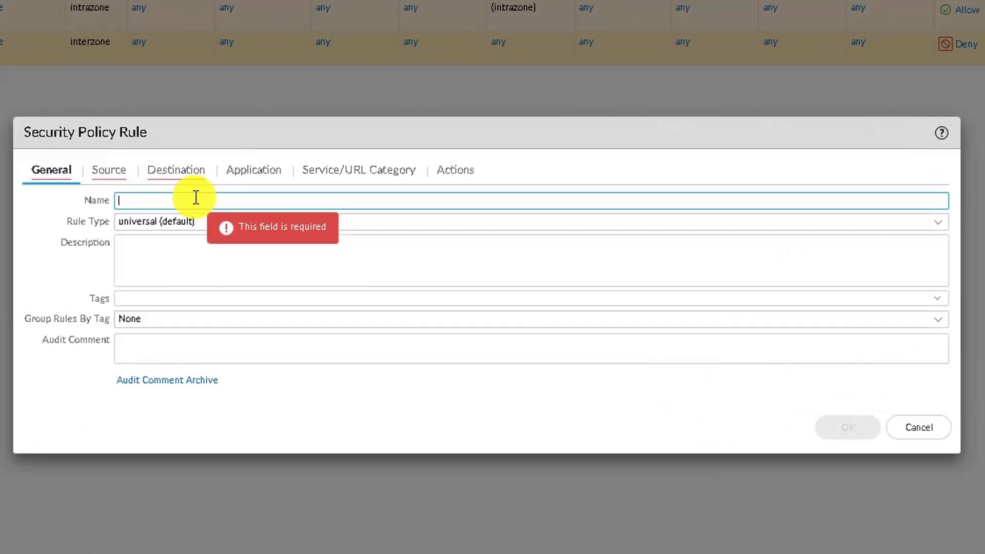
Name the rule Internal-to-Internet-Allow-Any and add Internal-zone as its source zone
type("Internal-to-Internet-Allow-Any")
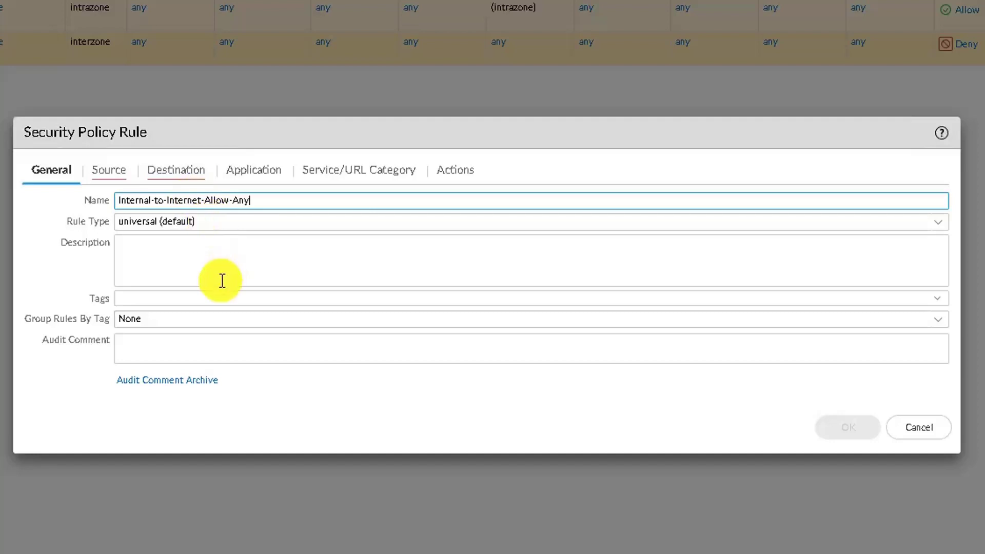
left_click(122, 181)
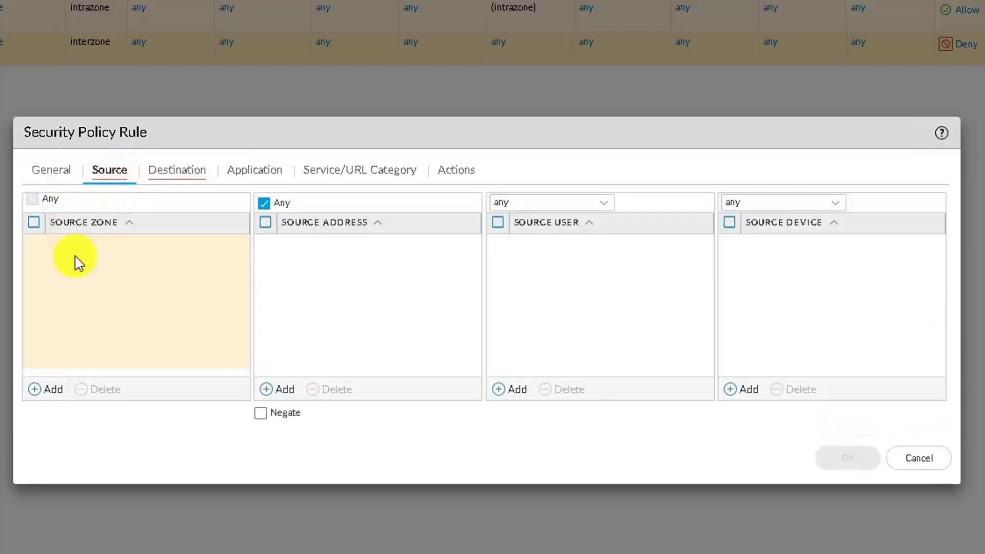
left_click(53, 389)
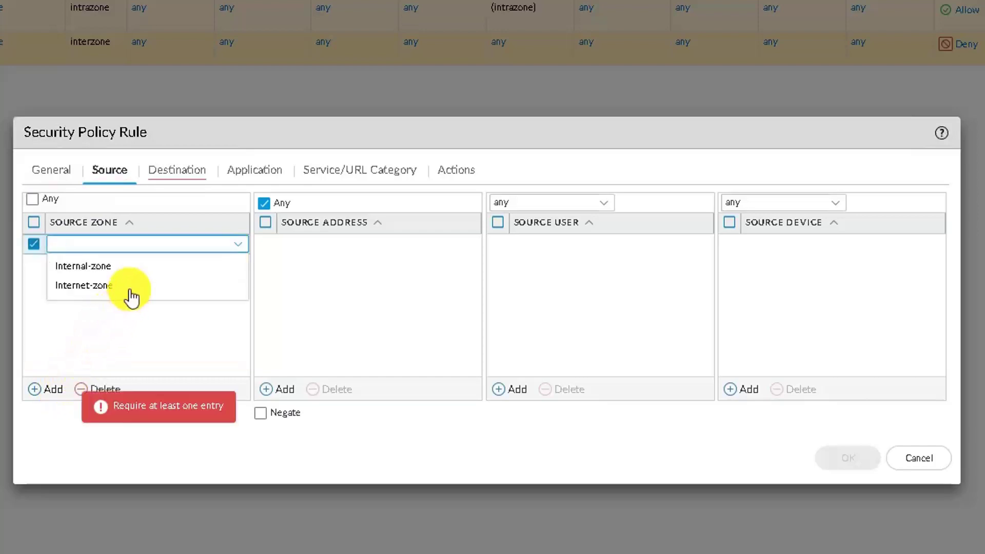
left_click(133, 267)
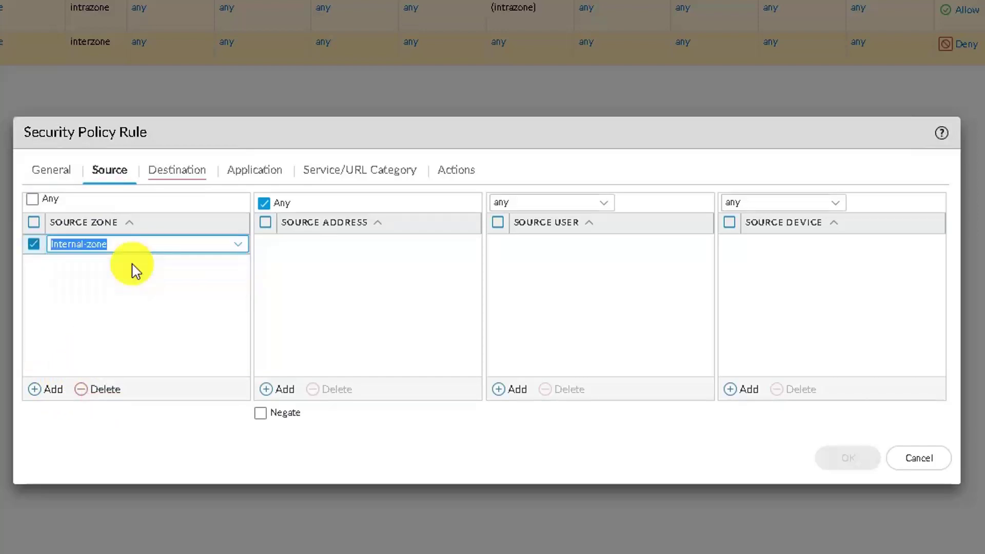
left_click(132, 269)
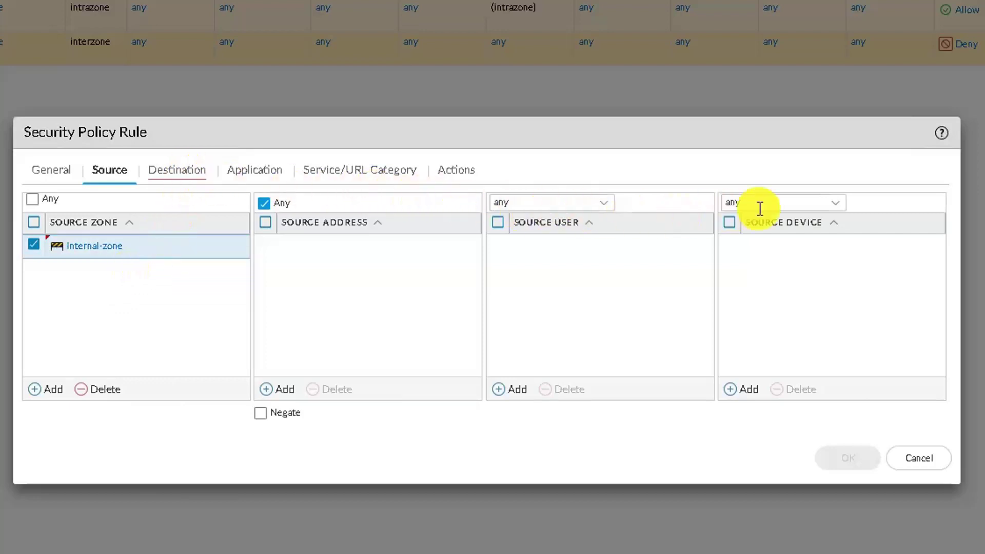
left_click(181, 172)
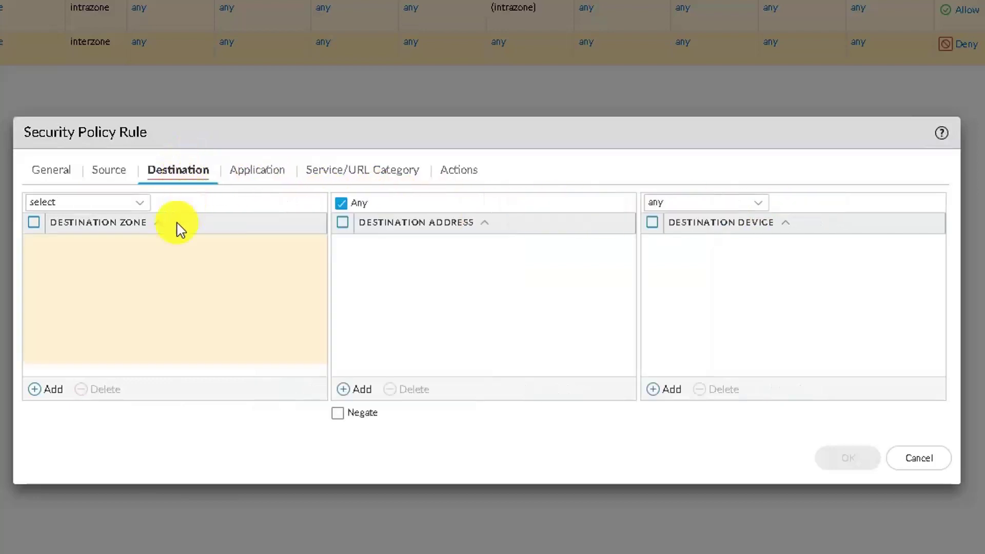
Set destination zone to any, review Application, Service and Allow action, and save the rule
left_click(142, 211)
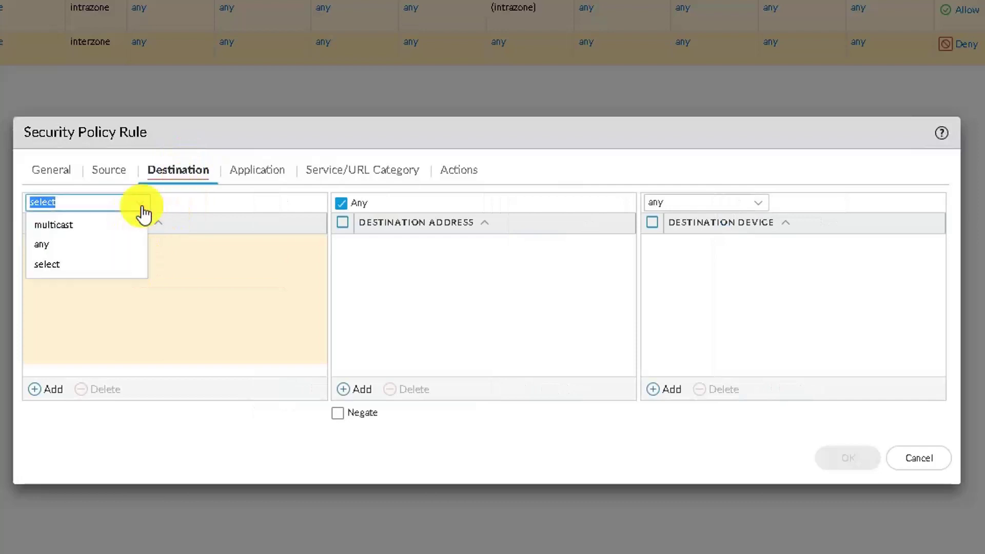
left_click(75, 245)
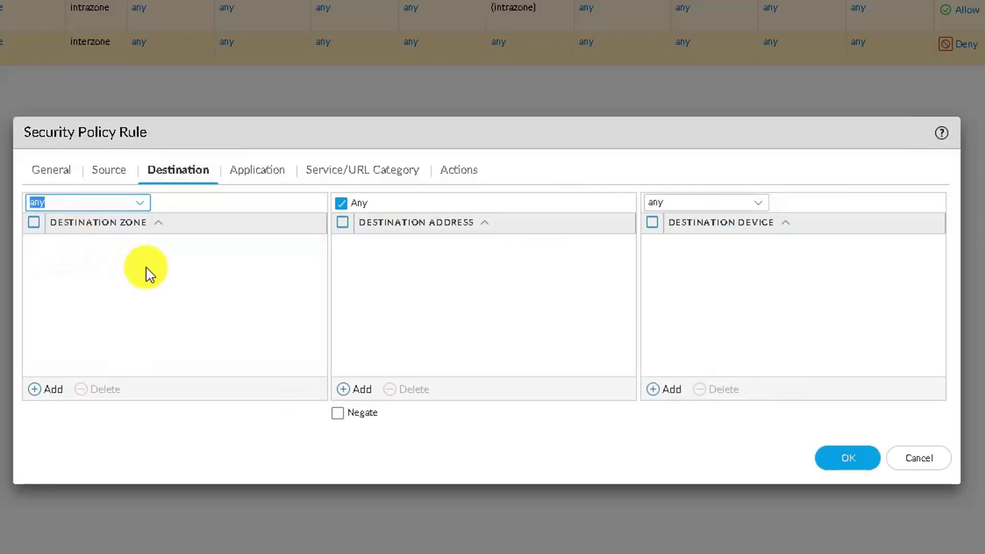
left_click(527, 302)
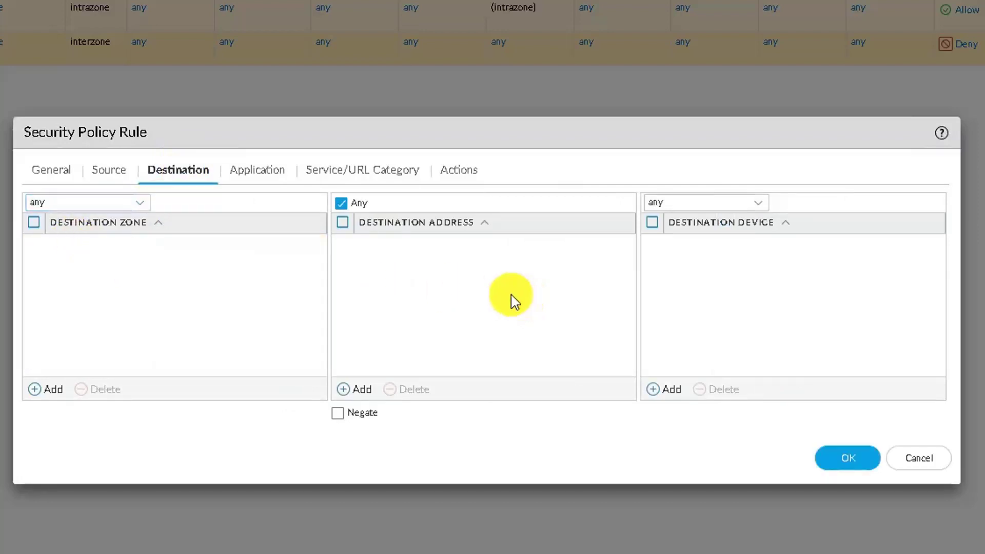
left_click(262, 174)
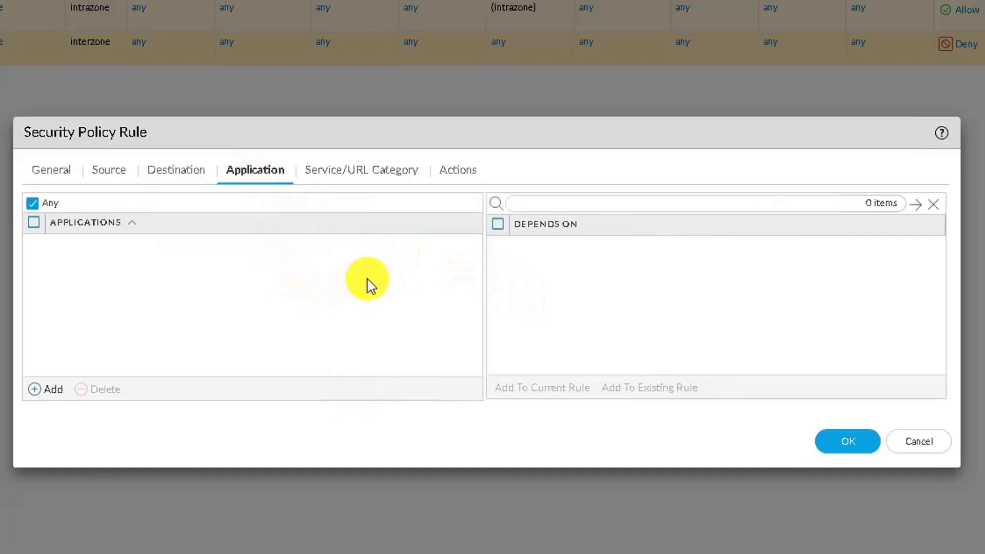
left_click(332, 184)
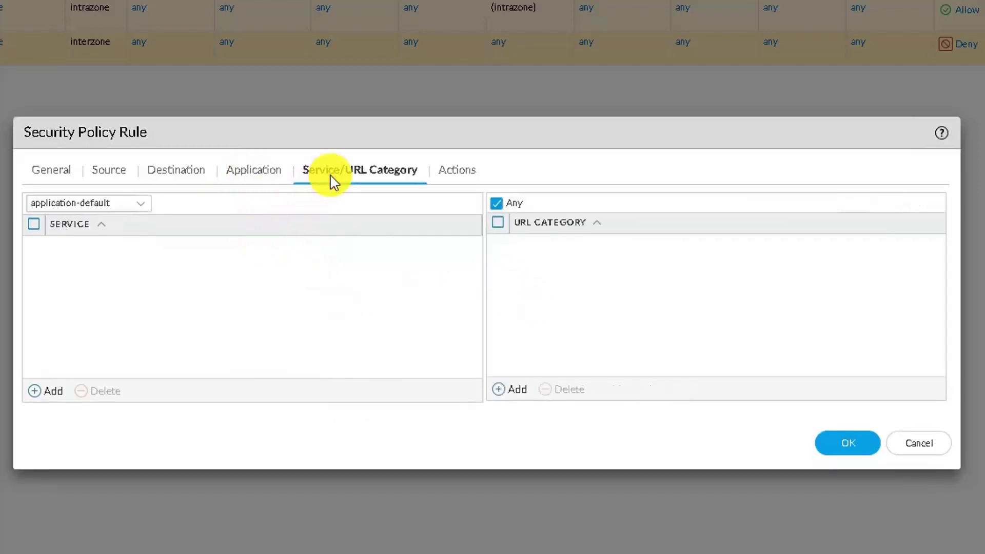
left_click(453, 177)
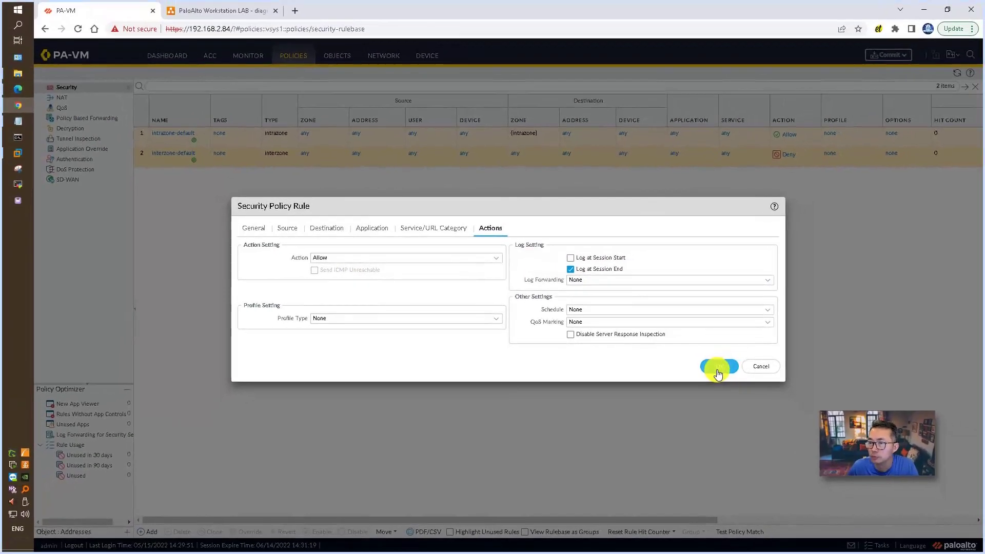
left_click(718, 367)
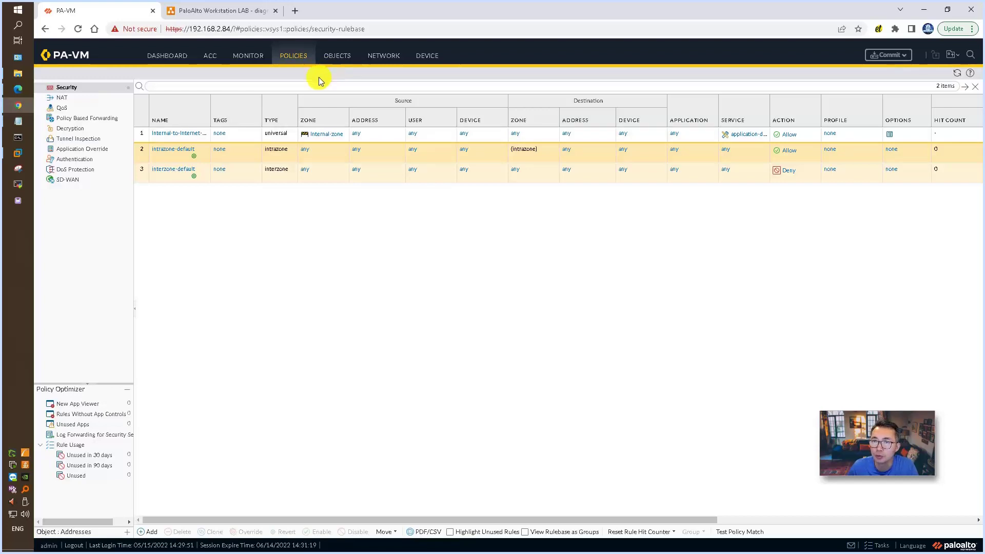
Check the lab network diagram, then return to PA-VM and show the empty NAT rulebase
left_click(203, 13)
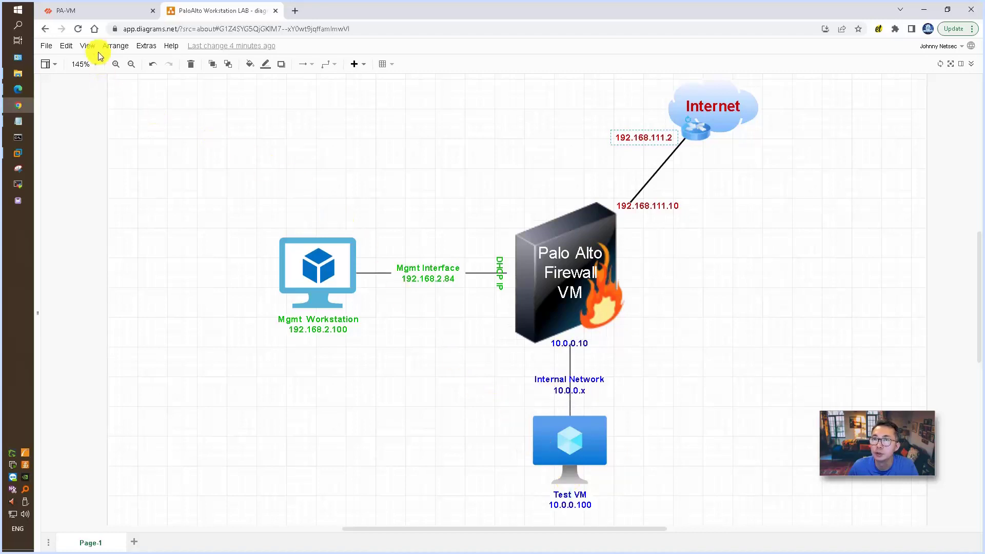
left_click(91, 14)
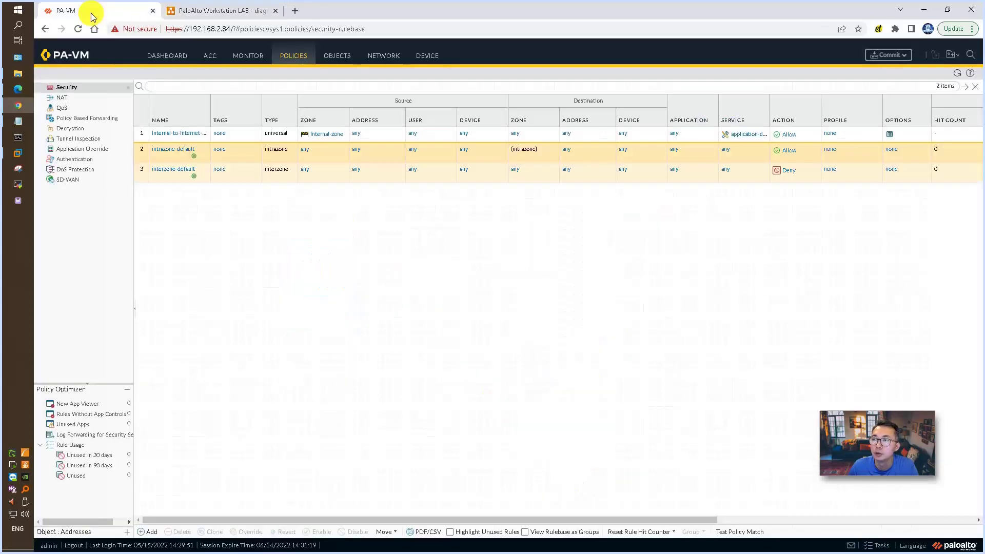
left_click(64, 98)
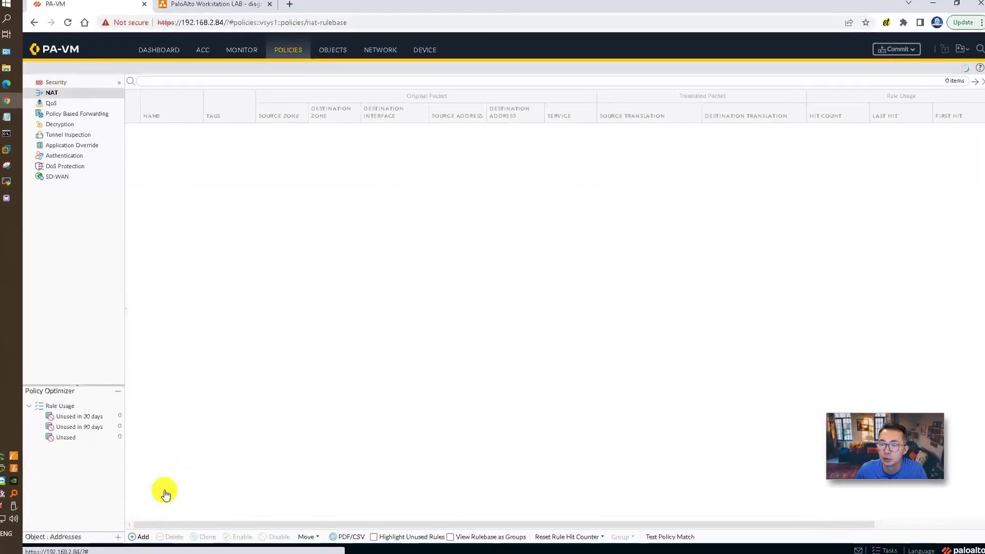
Start a new NAT rule named Internal-hide-FirewallInterface
left_click(140, 536)
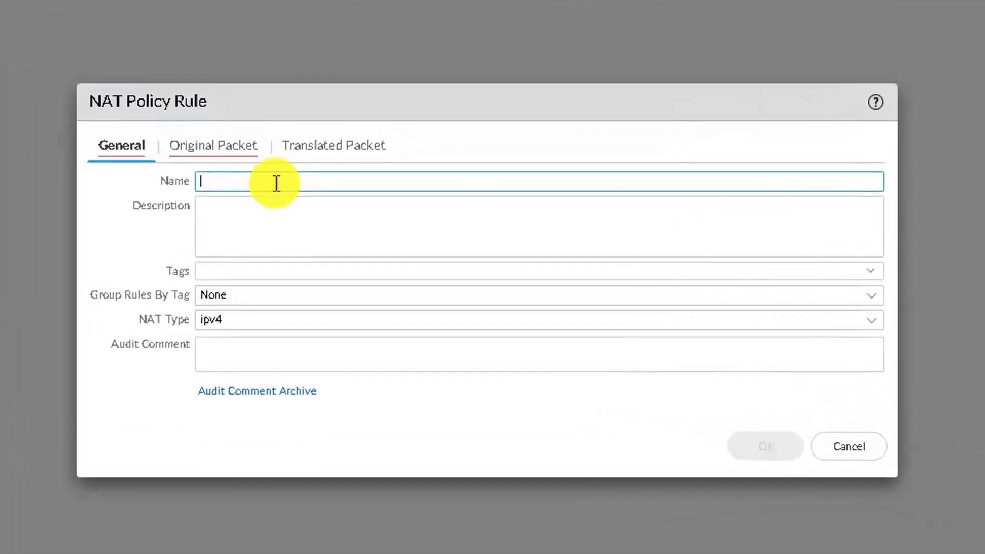
type("Internal-hide-FirewallInterface")
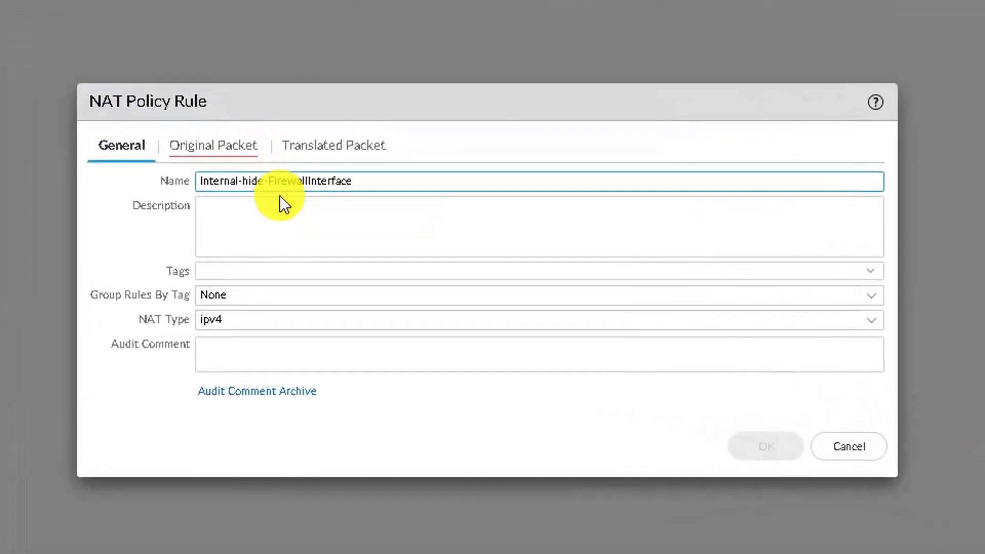
left_click(281, 209)
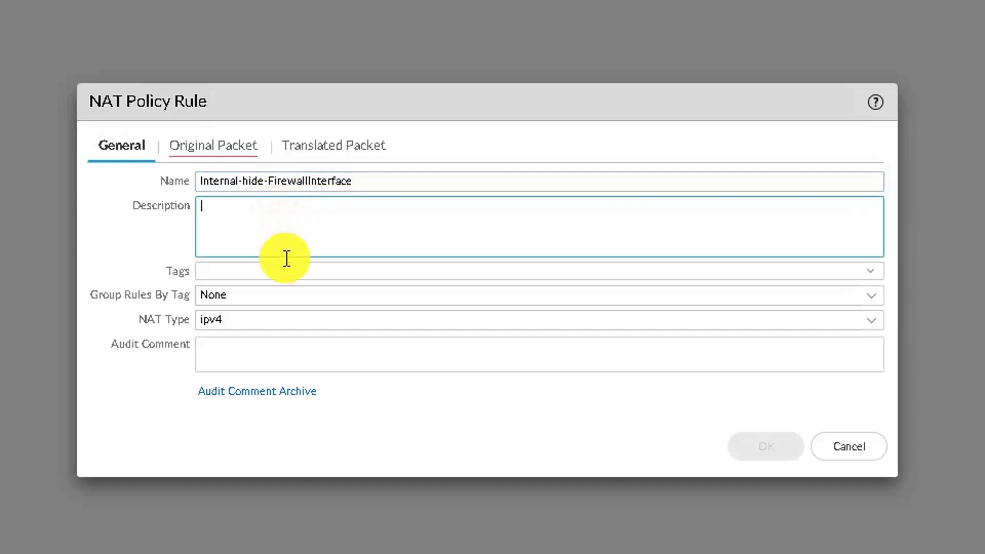
Match original packets from source zone Internal-zone to destination zone Internet-zone
left_click(226, 150)
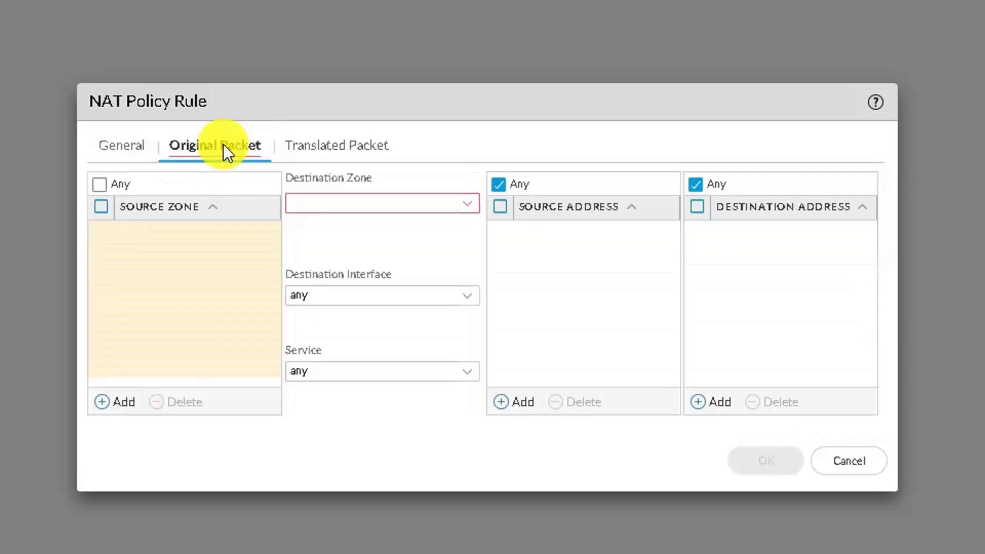
left_click(112, 186)
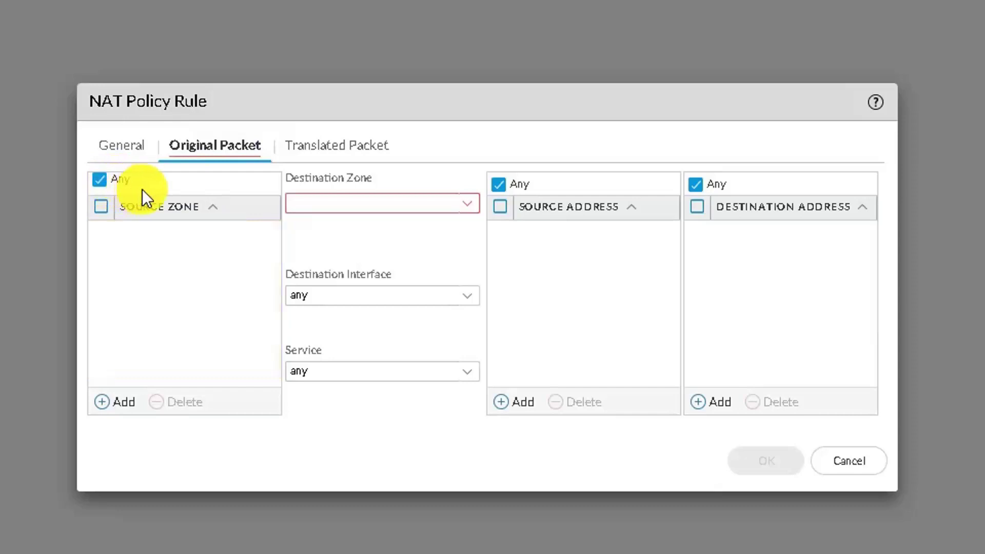
left_click(116, 183)
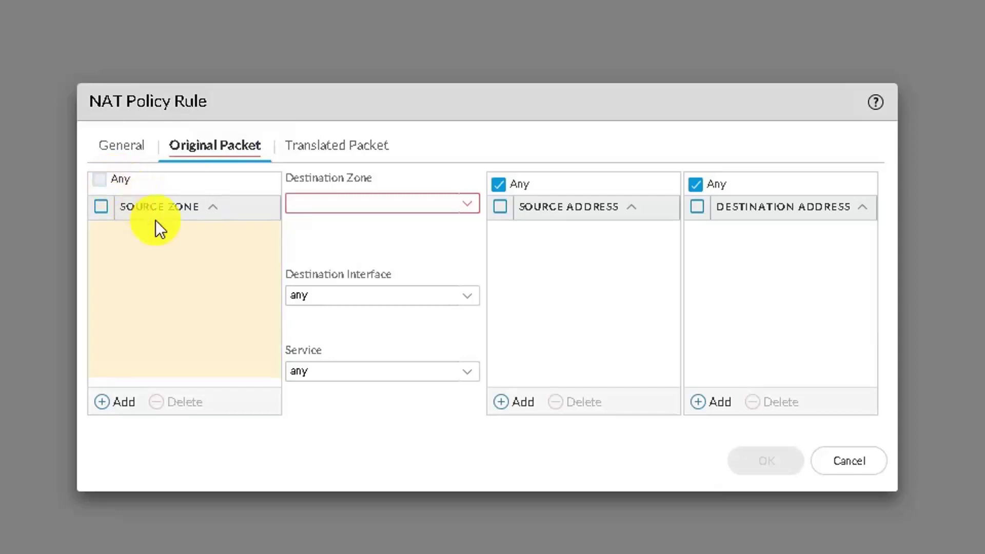
left_click(125, 403)
left_click(197, 257)
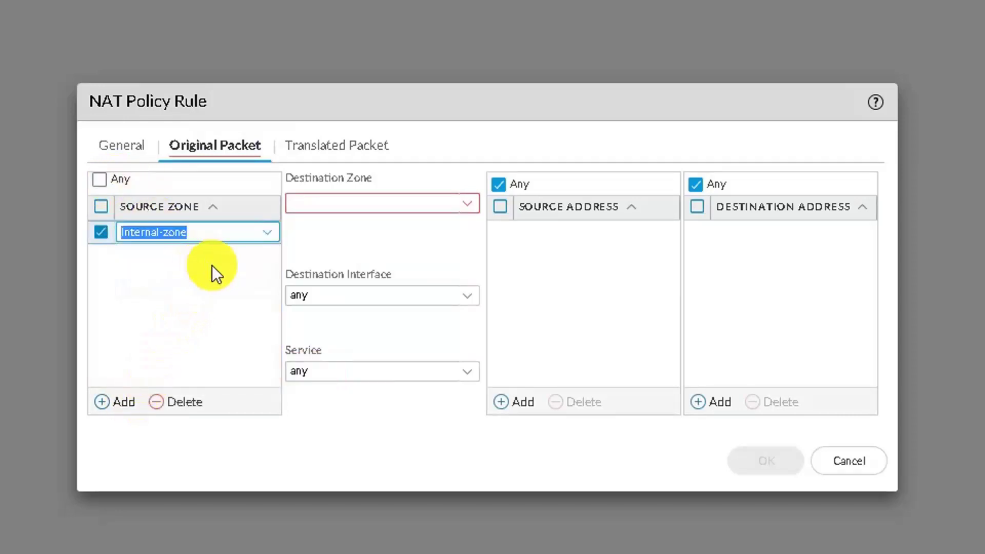
left_click(468, 205)
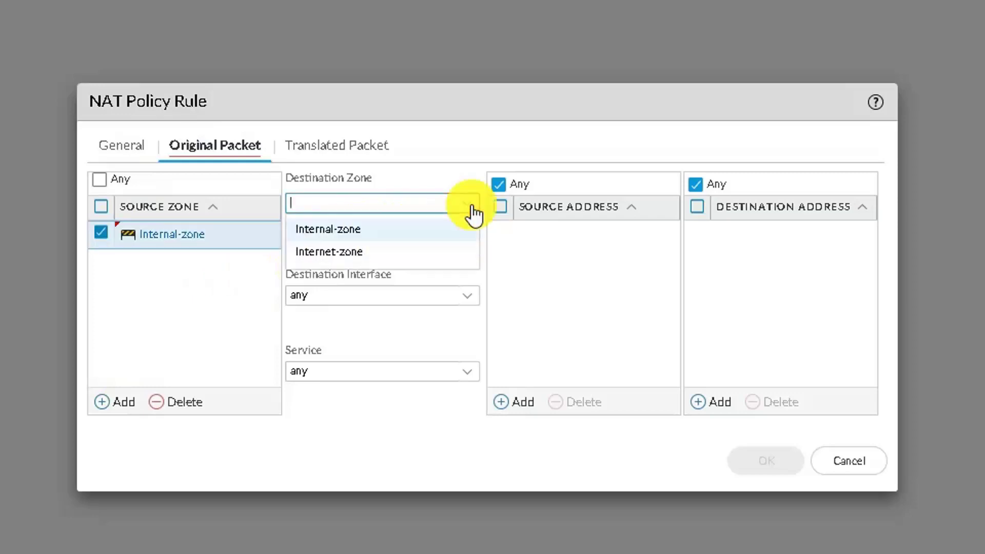
left_click(430, 248)
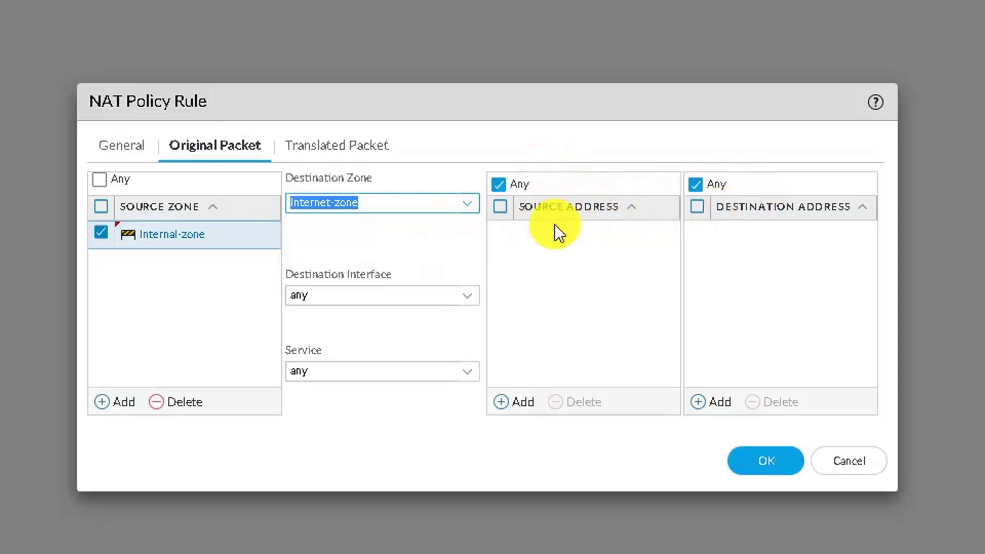
left_click(338, 145)
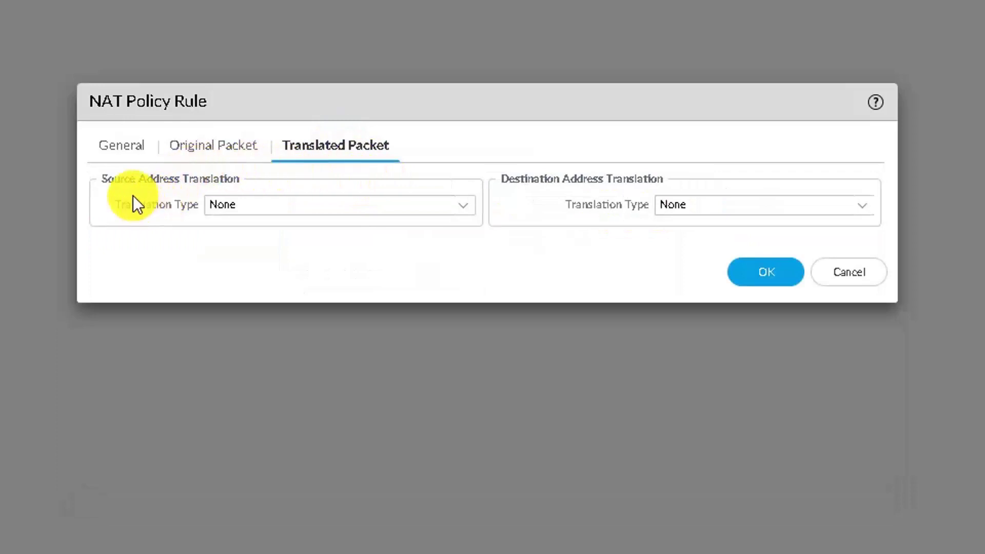
Set source translation to Dynamic IP And Port using the interface address type
left_click(465, 208)
left_click(251, 229)
left_click(464, 208)
left_click(355, 208)
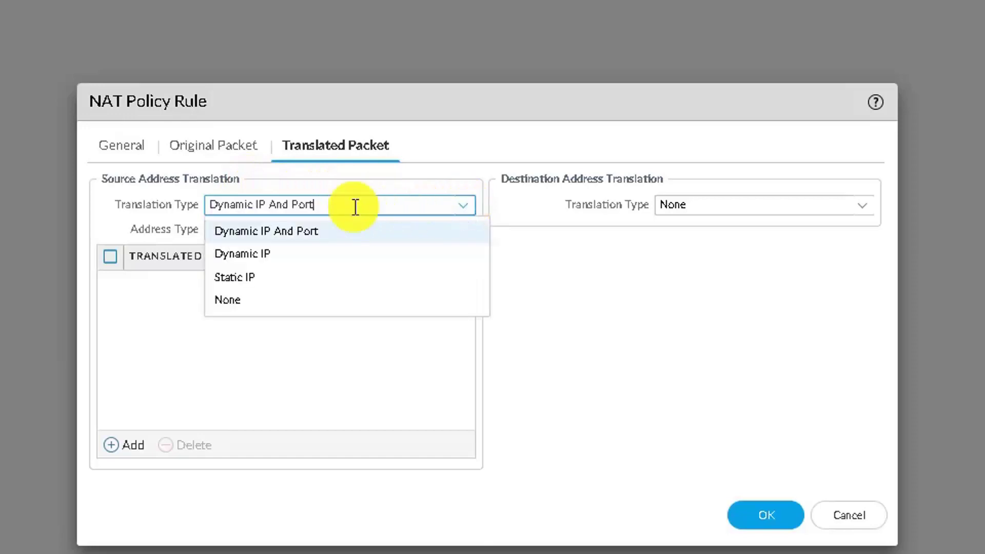
left_click(353, 183)
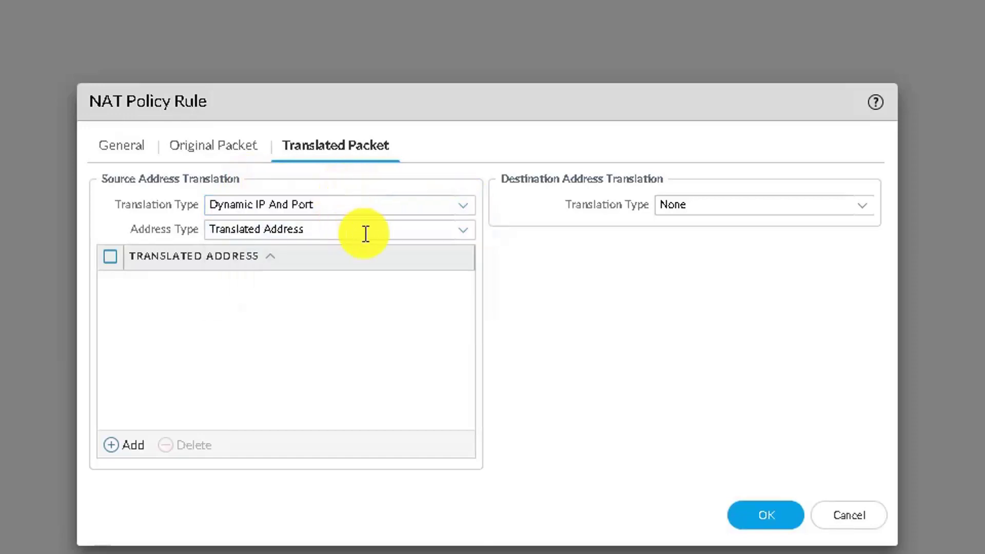
left_click(467, 236)
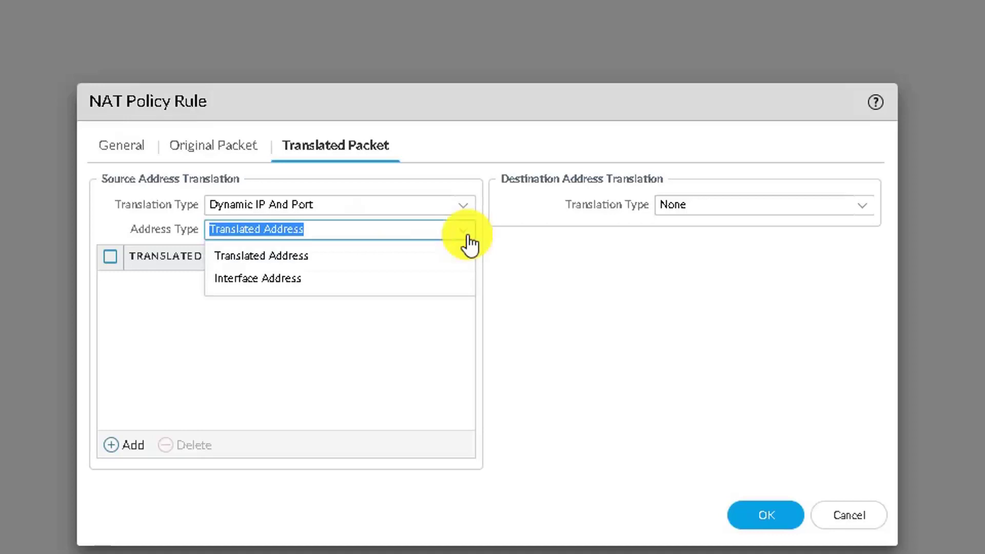
left_click(388, 288)
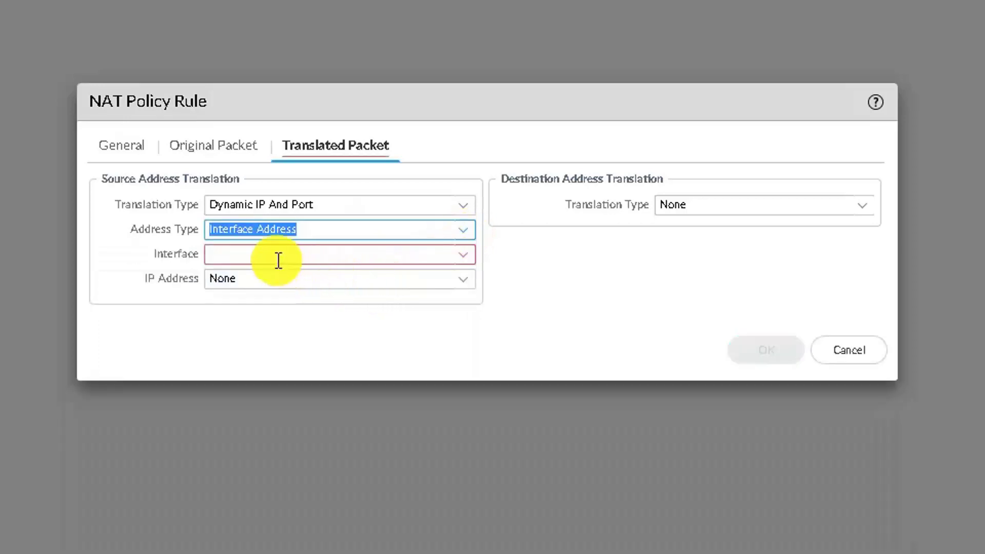
Choose interface ethernet1/1 with IP 192.168.111.10/24 and save the NAT rule
left_click(469, 263)
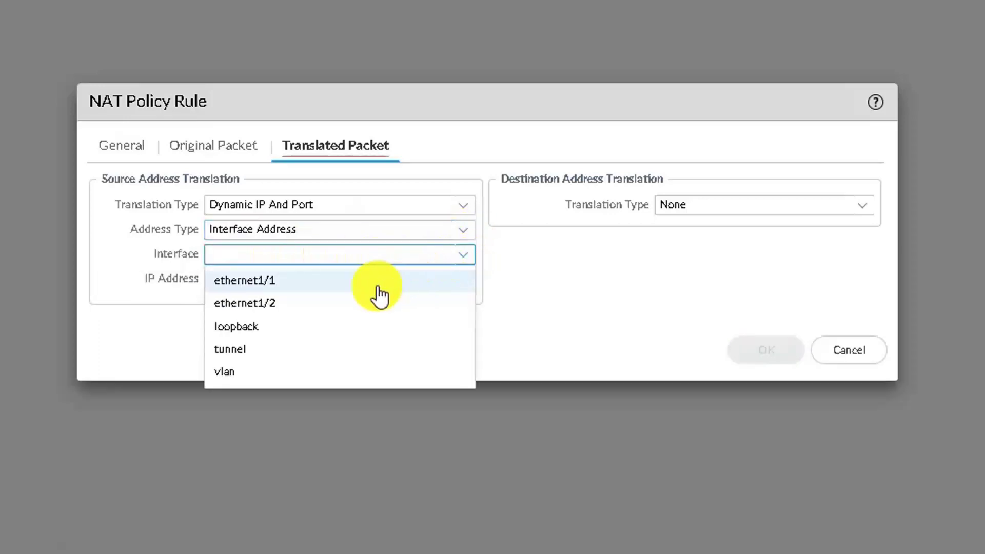
left_click(372, 306)
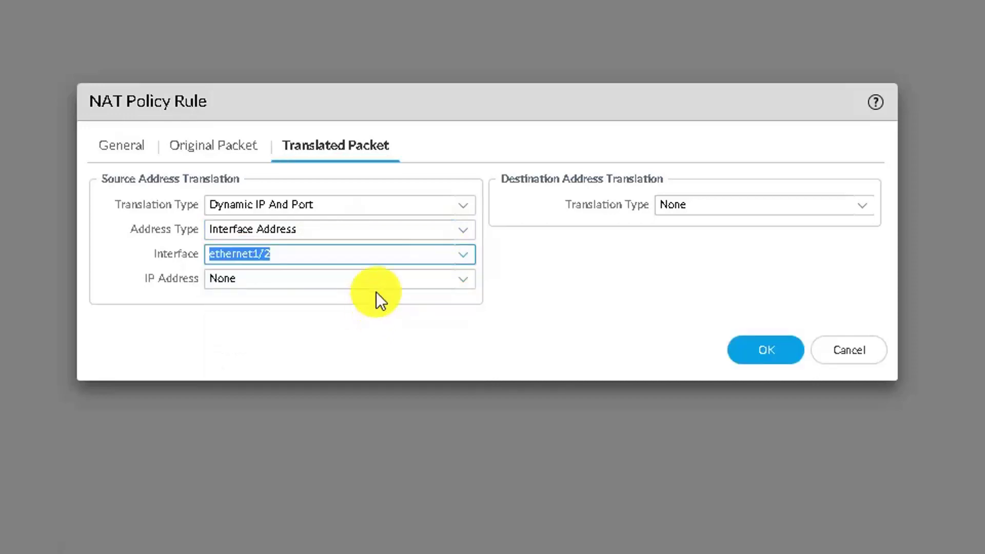
left_click(466, 259)
left_click(422, 282)
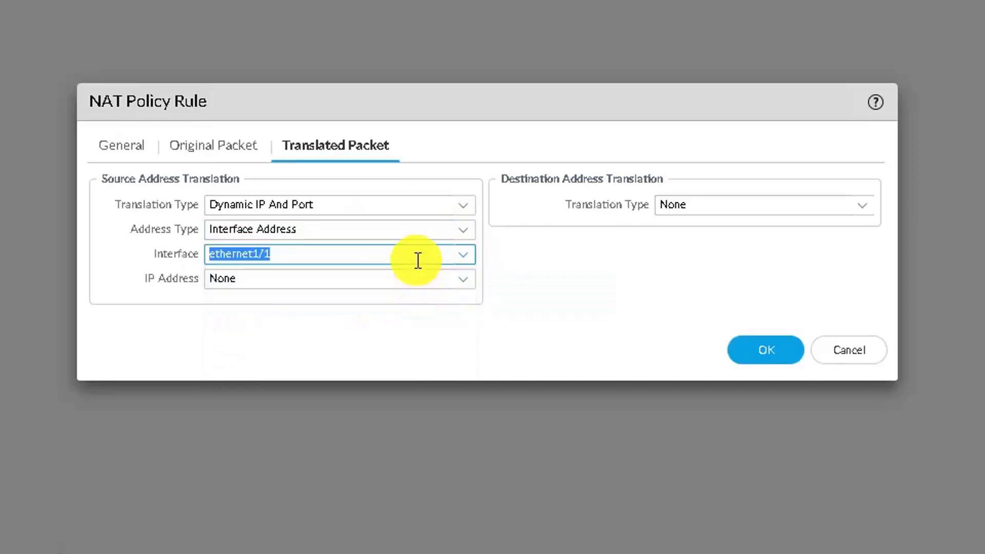
left_click(461, 280)
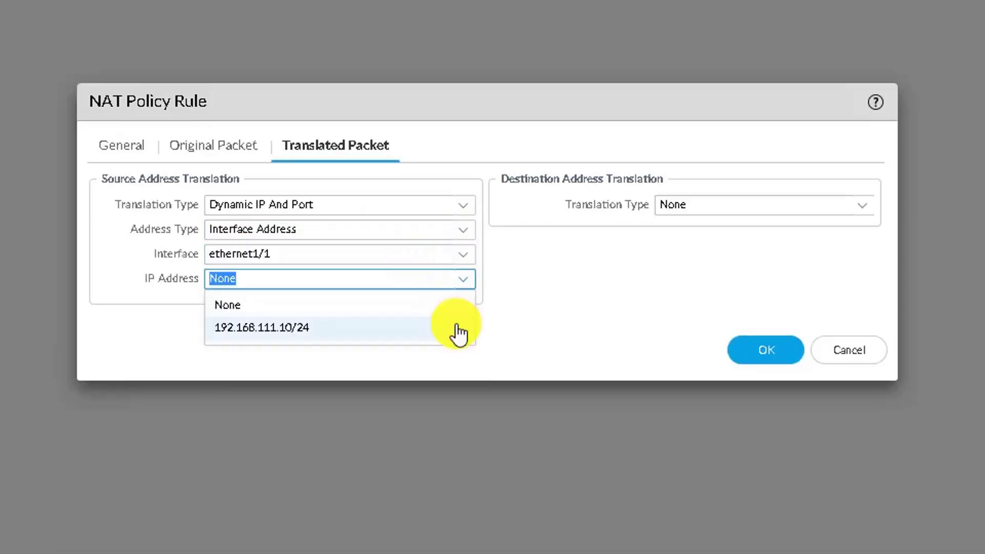
left_click(456, 328)
left_click(502, 287)
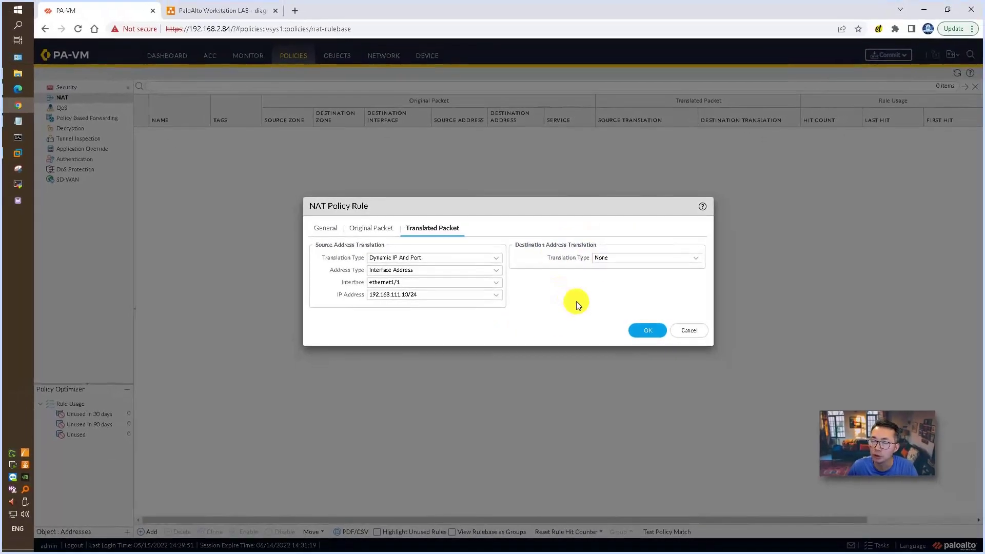
left_click(650, 331)
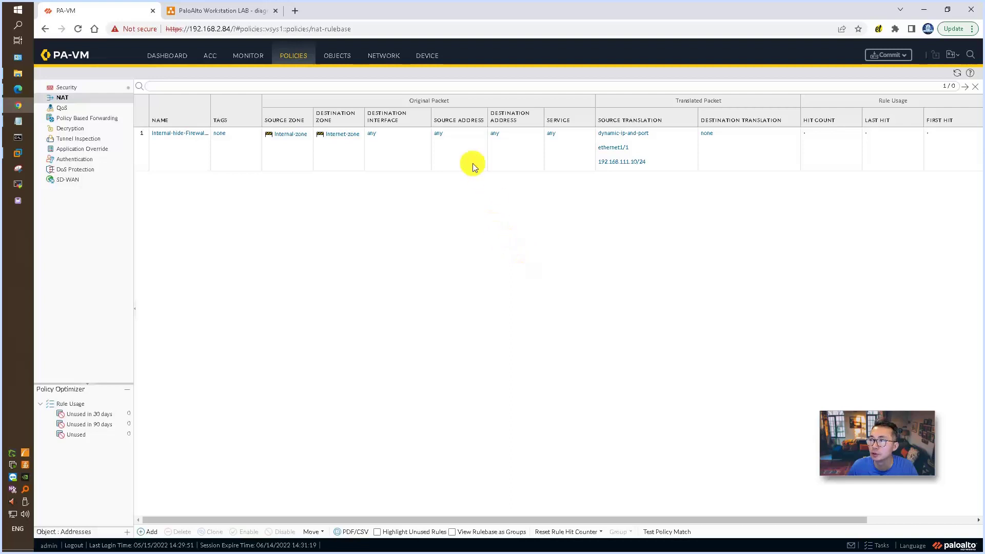
left_click(18, 121)
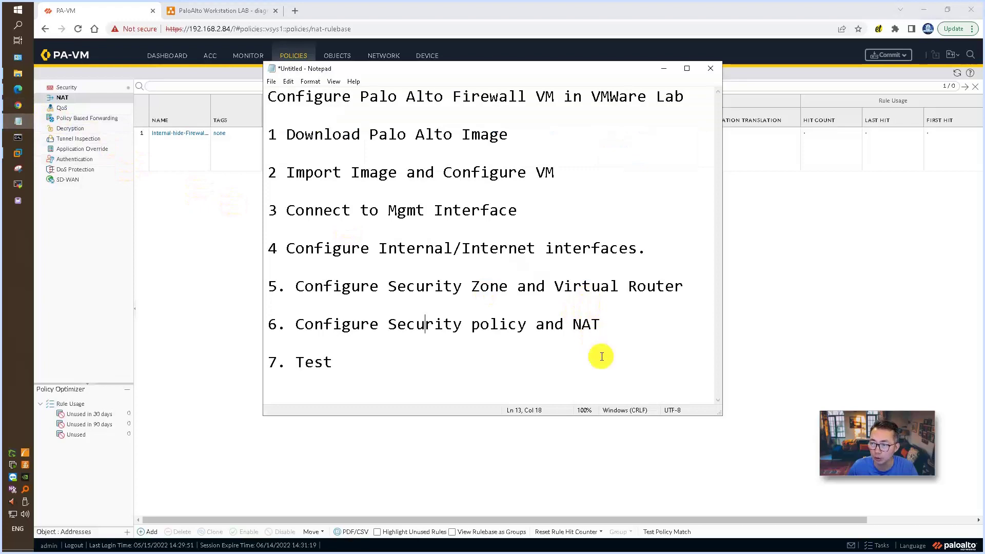
Commit the new Security and NAT rules to the firewall
left_click(776, 227)
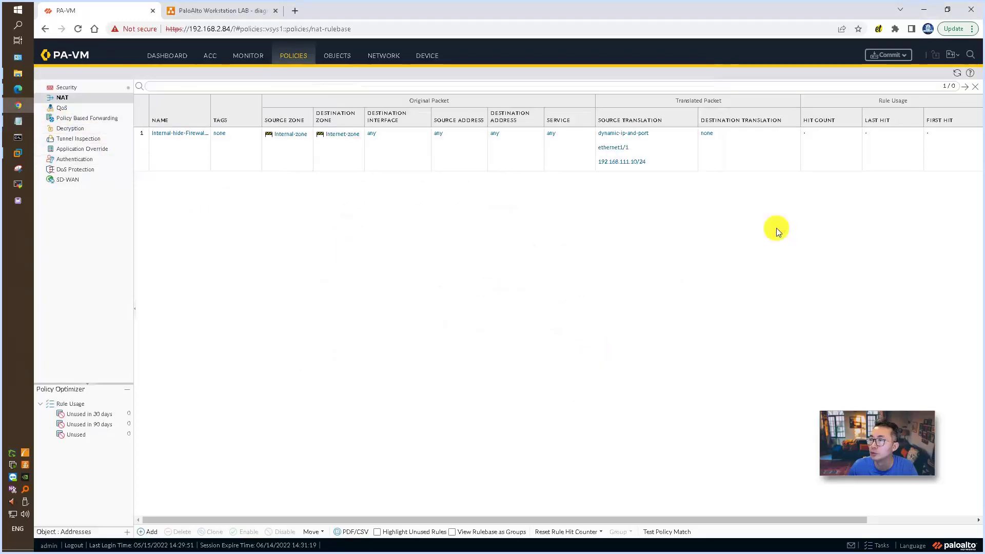
left_click(879, 57)
left_click(600, 418)
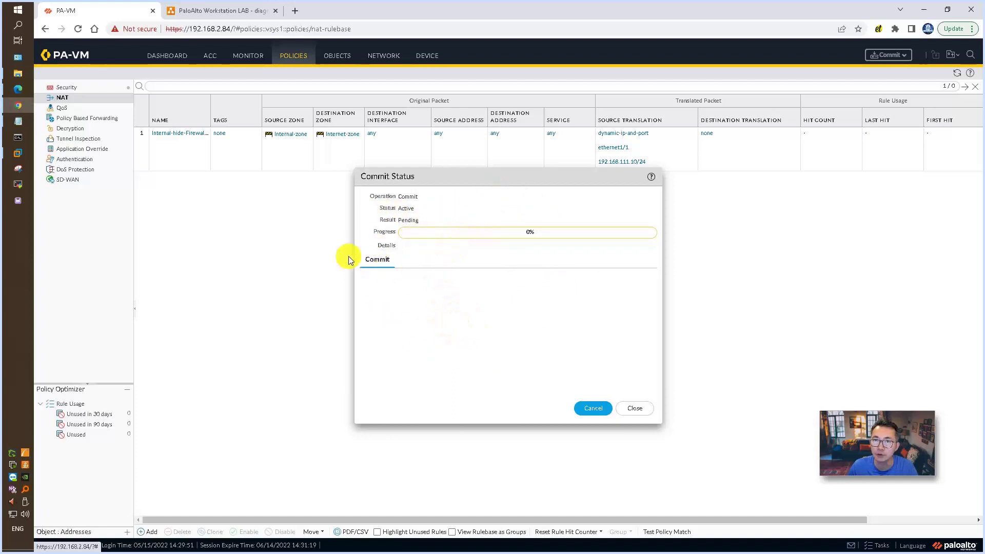
On the Win11-Internal VM, open a command prompt via Run and run ipconfig
left_click(22, 153)
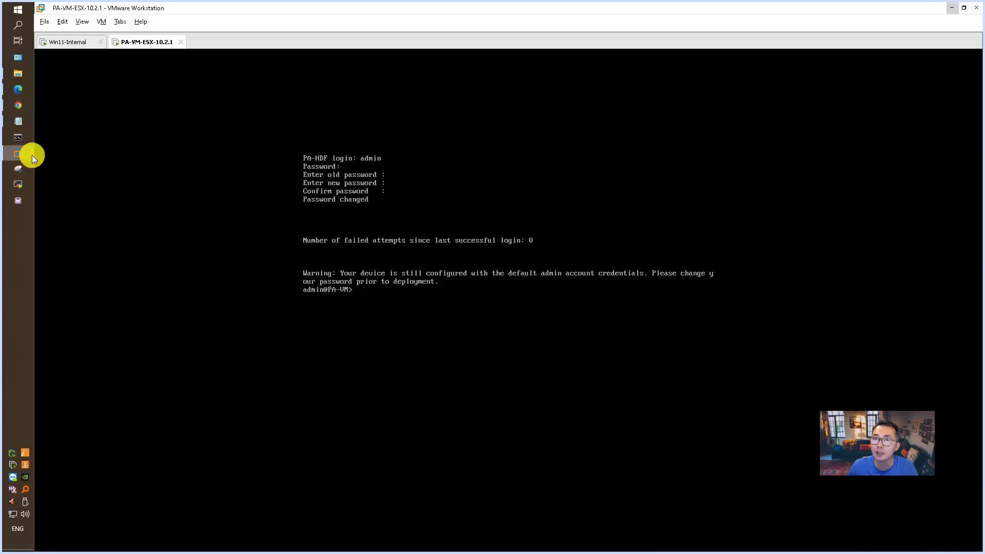
left_click(76, 41)
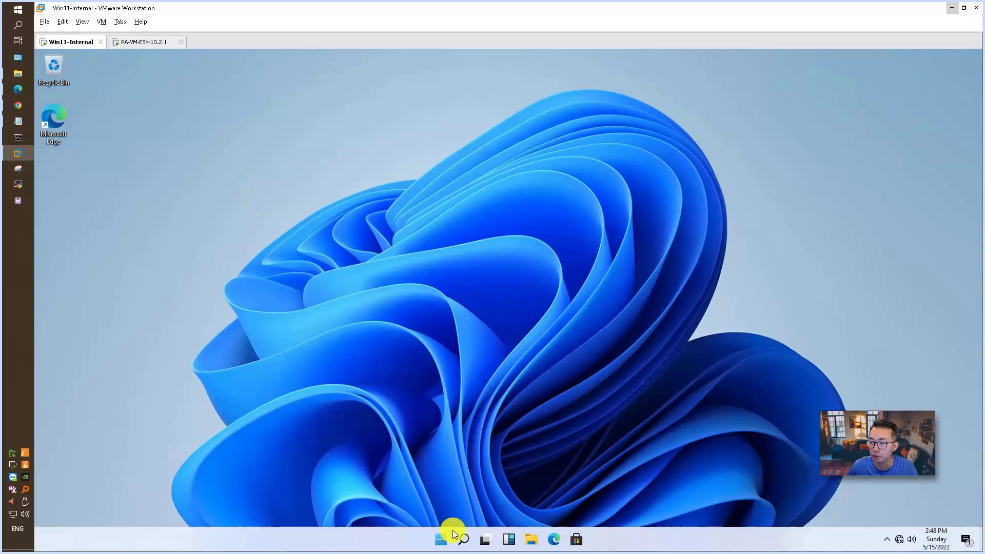
right_click(448, 536)
left_click(446, 483)
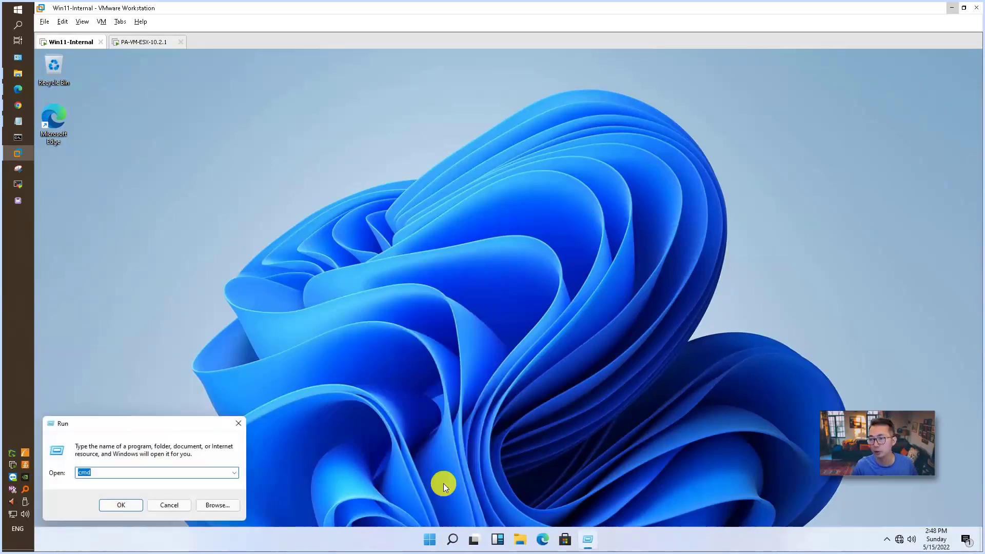
key("Return")
type("i")
type("pconfig")
key("Return")
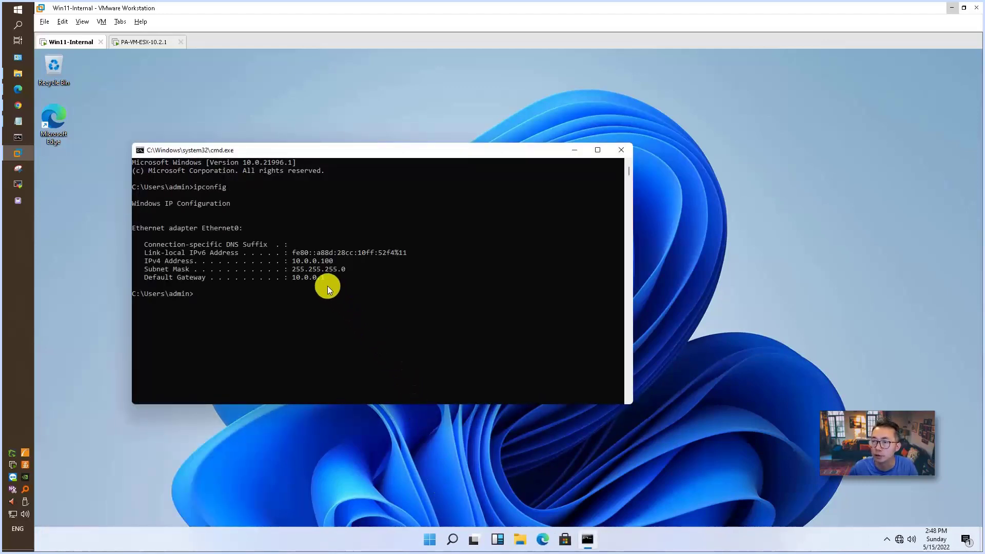
Highlight IPv4 address 10.0.0.100 and gateway 10.0.0.1, then compare against the lab diagram
left_click_drag(291, 264, 298, 263)
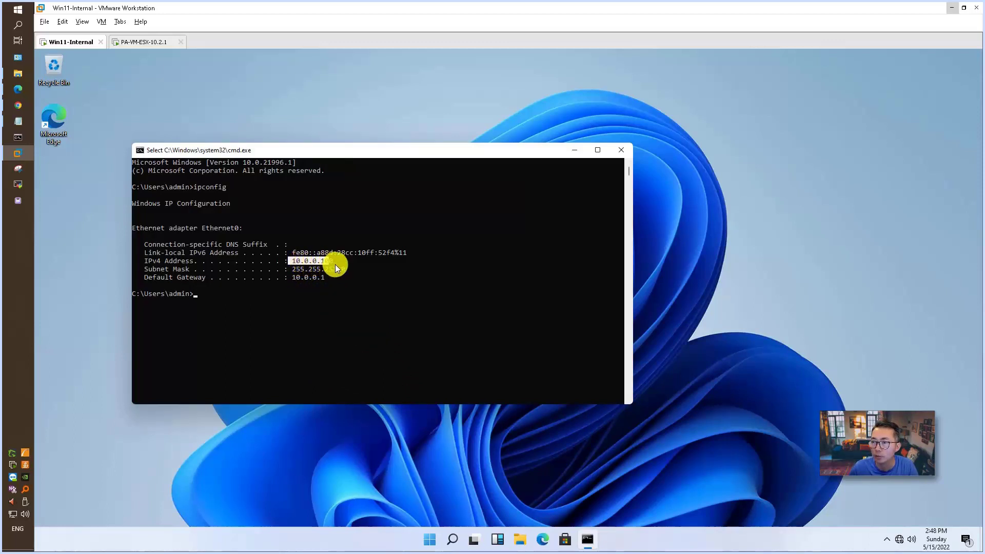
left_click_drag(325, 279, 295, 279)
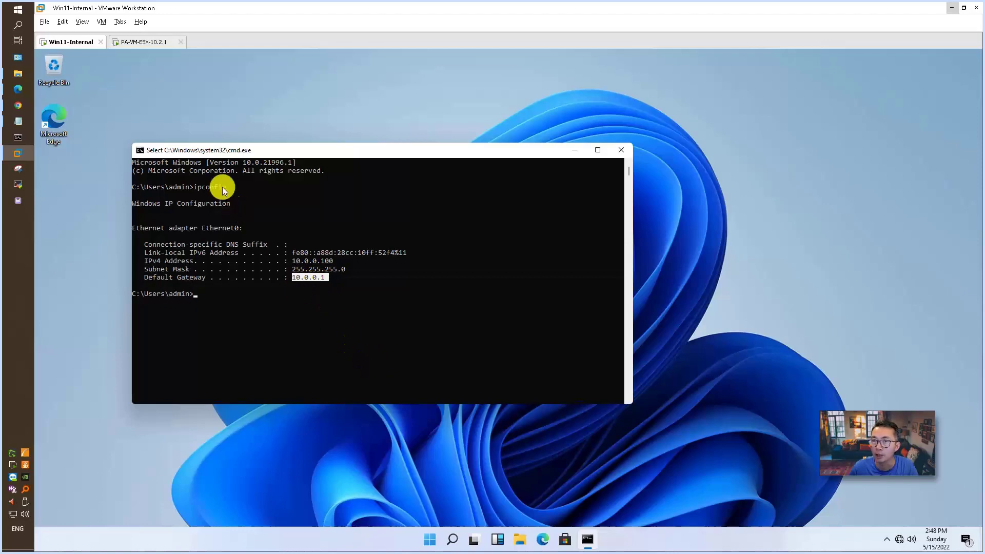
left_click(19, 106)
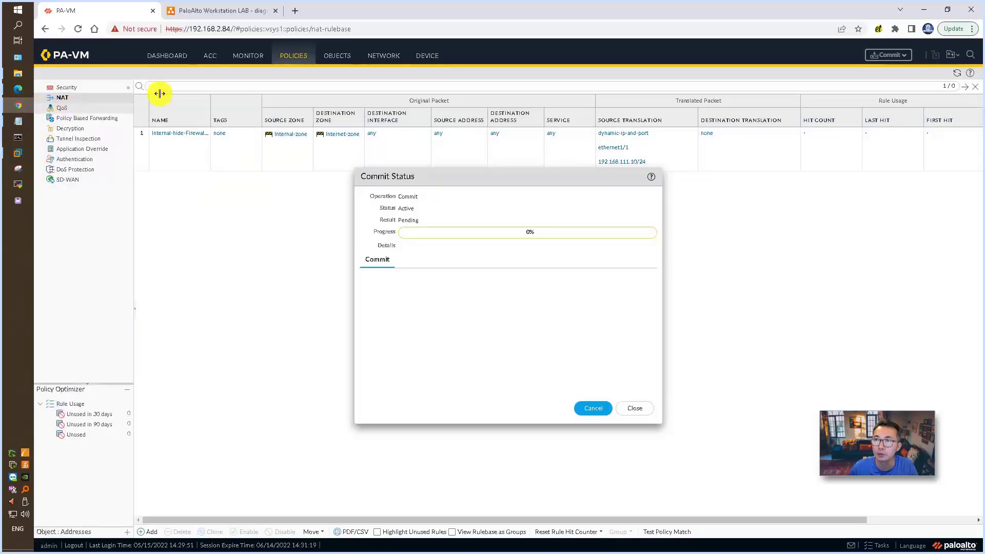
left_click(223, 12)
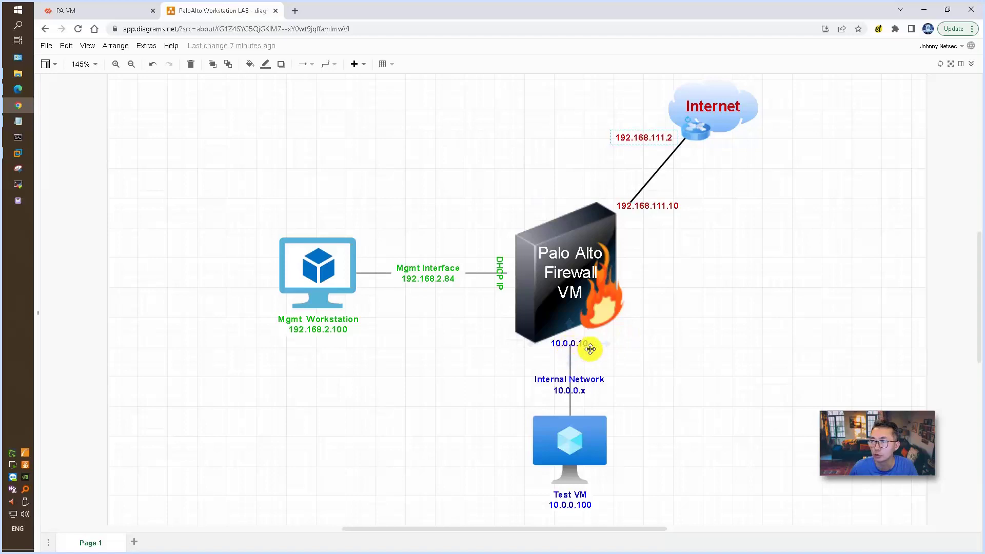
left_click(18, 153)
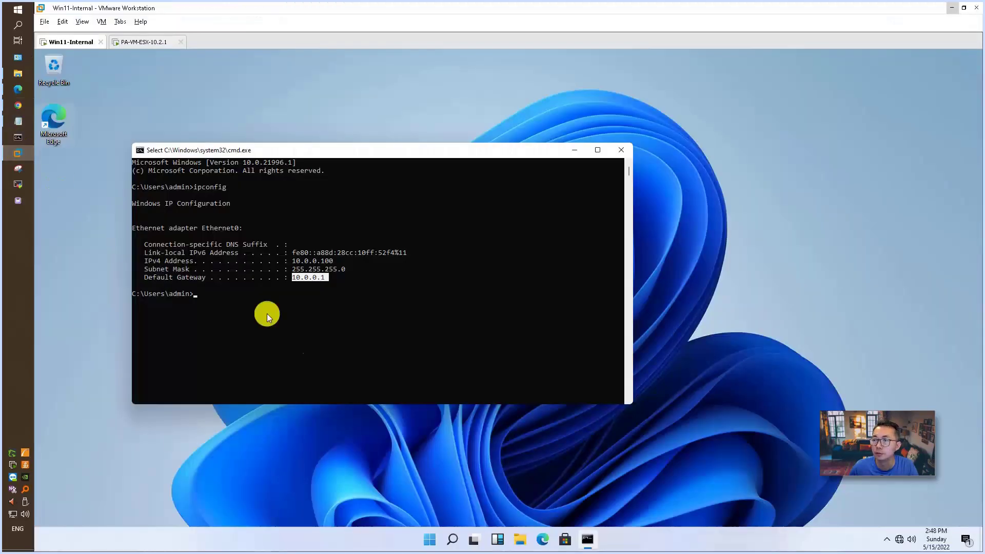
left_click(431, 539)
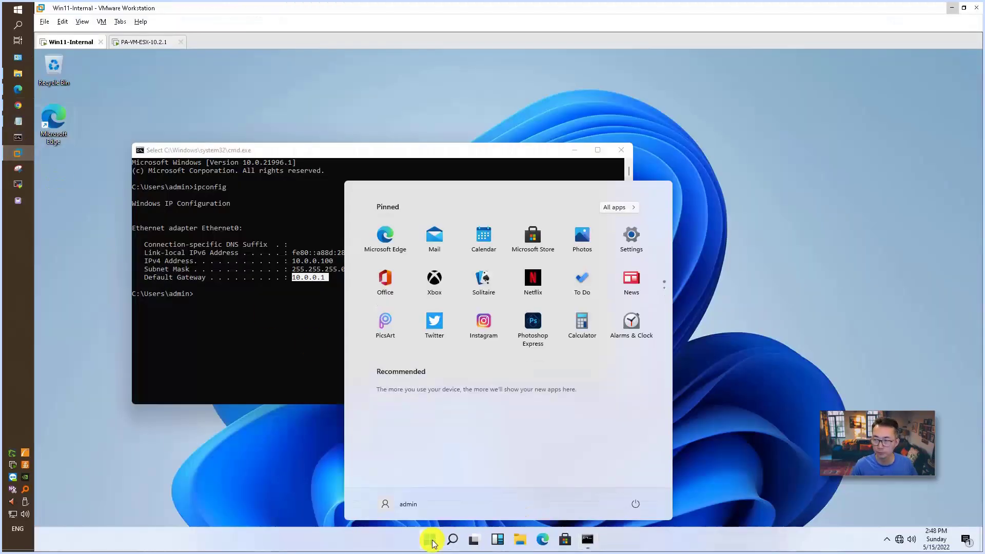
Open the network adapter list through Control Panel's Network and Sharing Center
type("con")
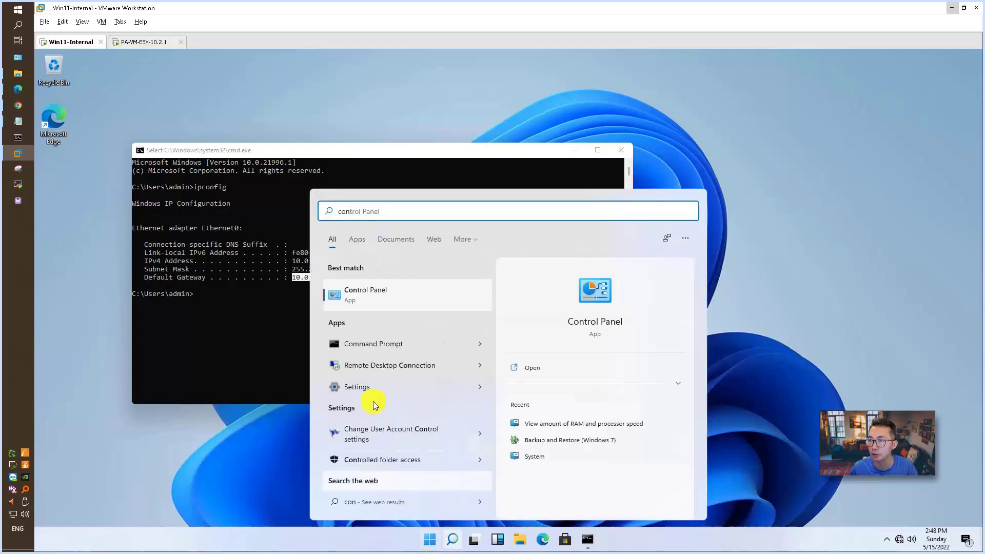
left_click(378, 292)
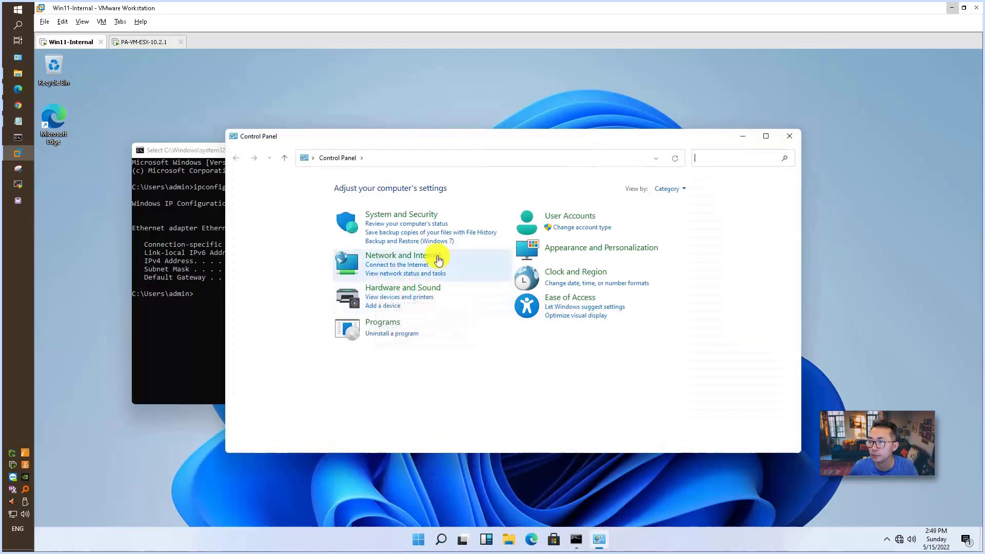
left_click(442, 257)
left_click(405, 199)
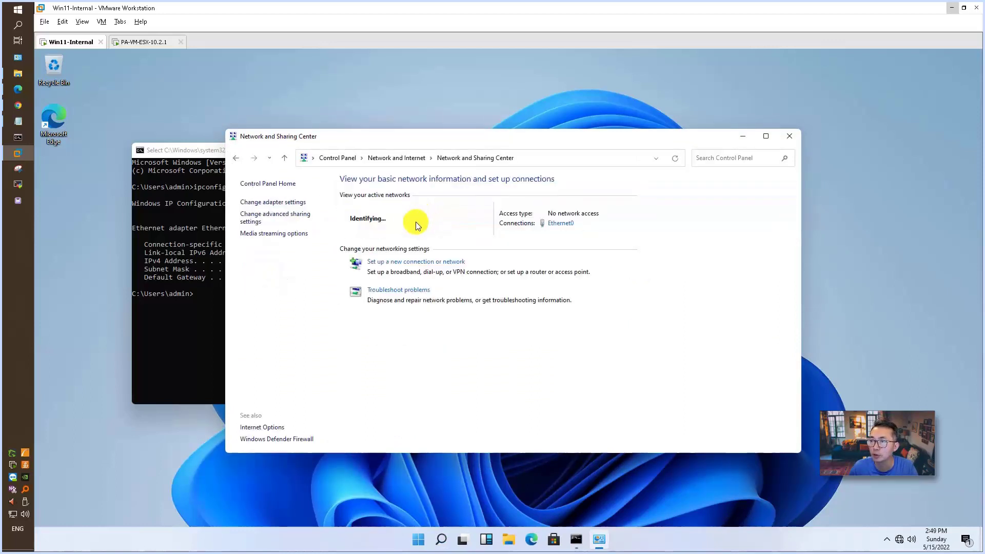
left_click(295, 201)
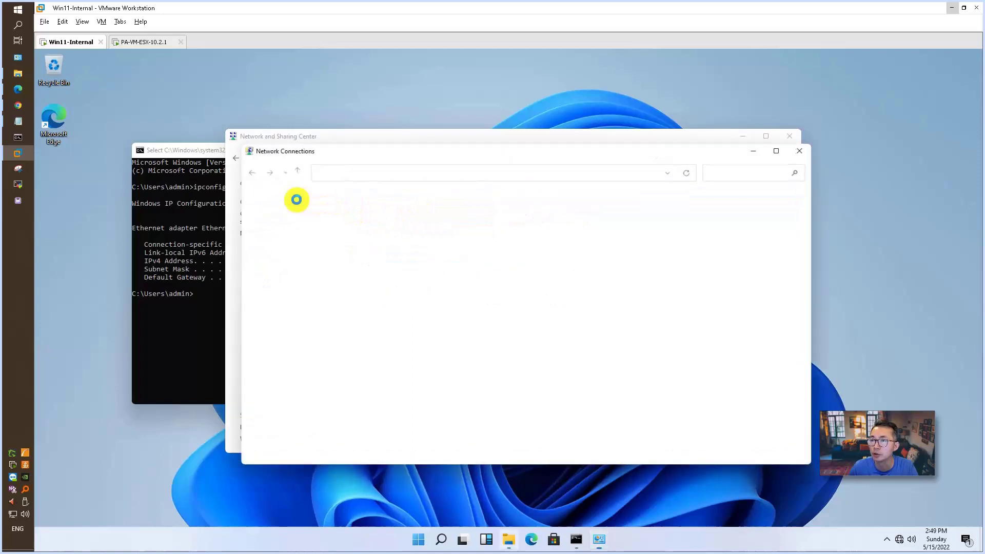
Change Ethernet0's IPv4 default gateway to 10.0.0.10 and close the network windows
right_click(341, 221)
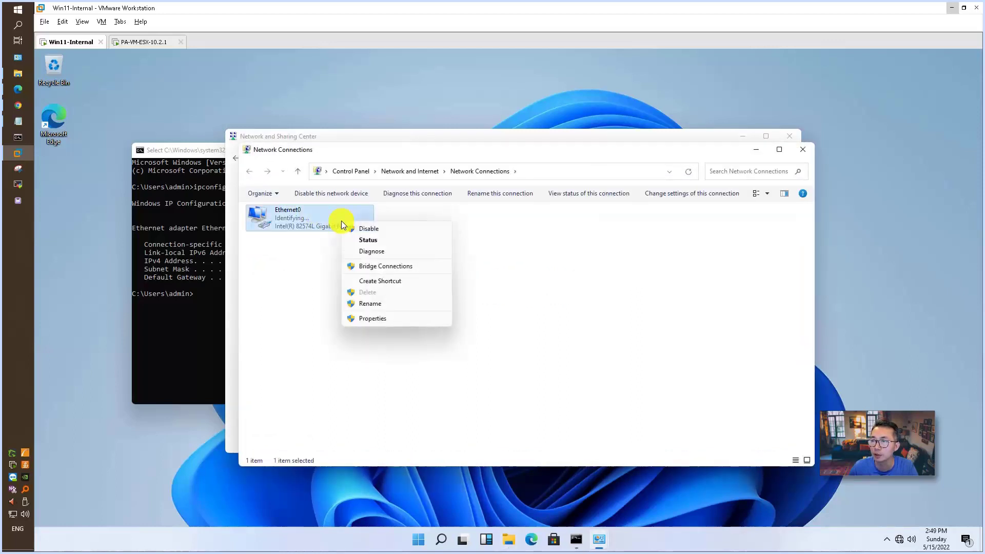
left_click(410, 318)
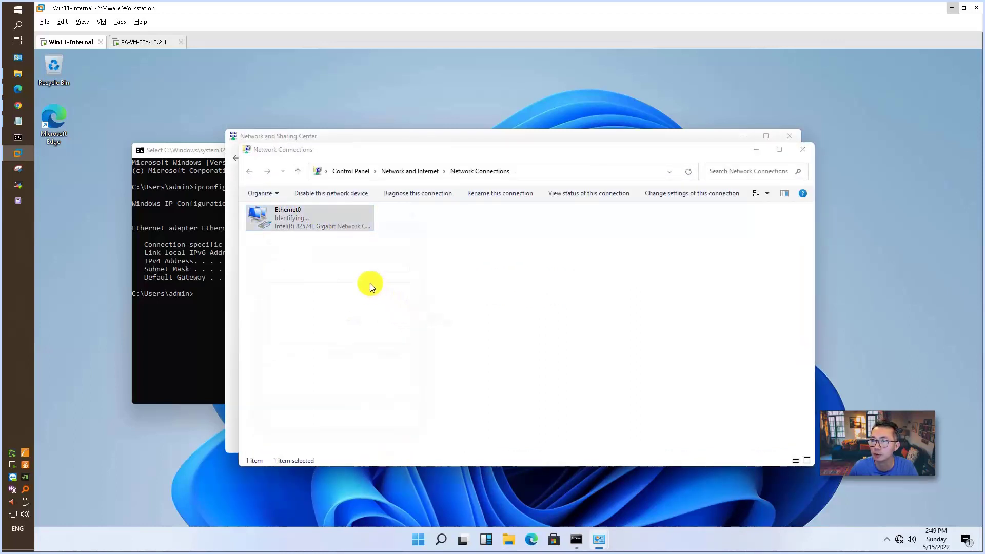
double_click(366, 315)
left_click(435, 354)
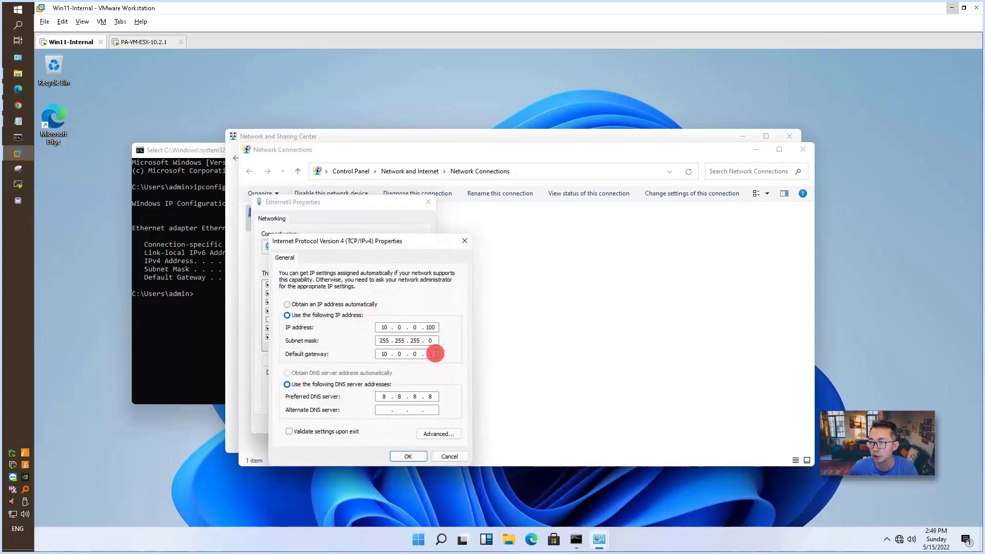
type("0")
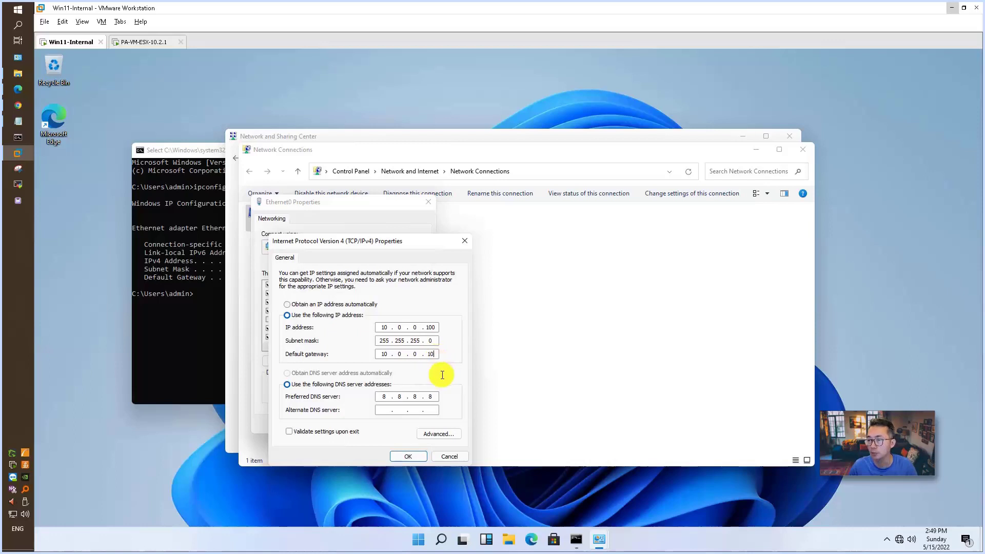
left_click(409, 456)
left_click(369, 422)
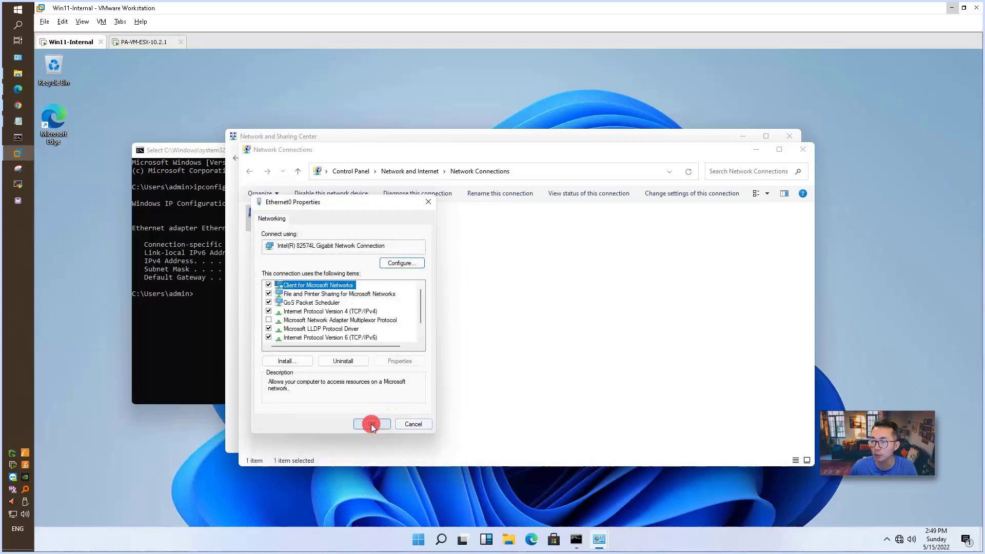
left_click(810, 150)
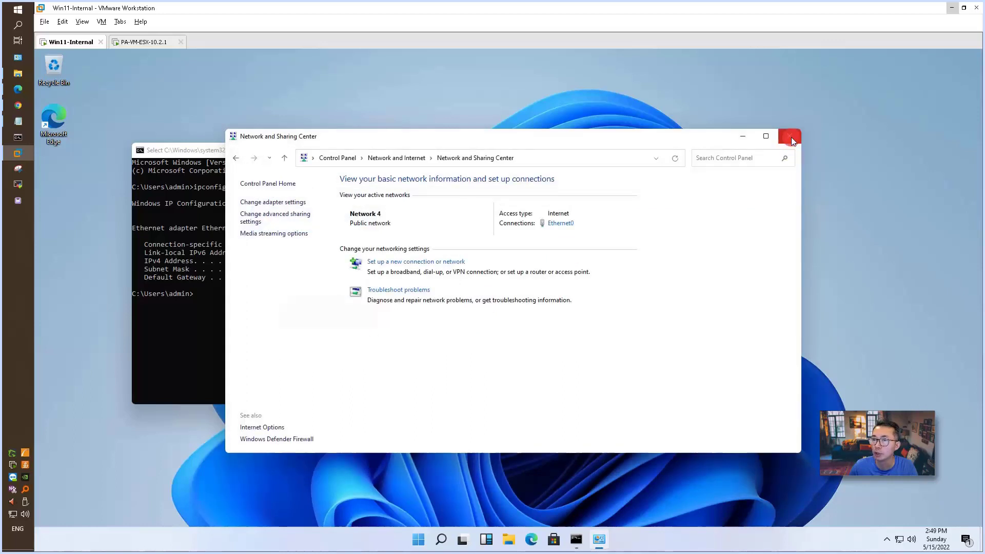
left_click(791, 137)
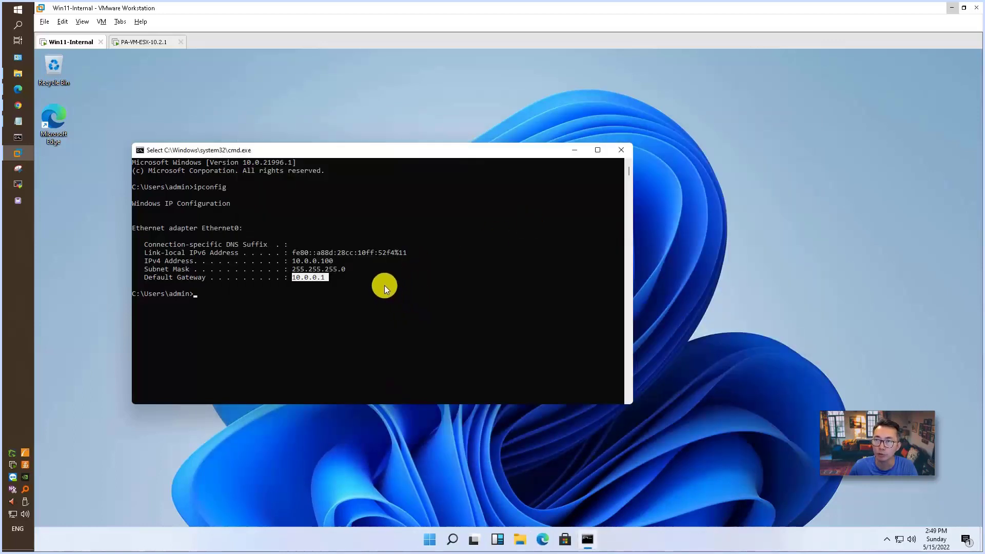
Verify the PA-VM commit completed successfully and close the Commit Status report
left_click(18, 105)
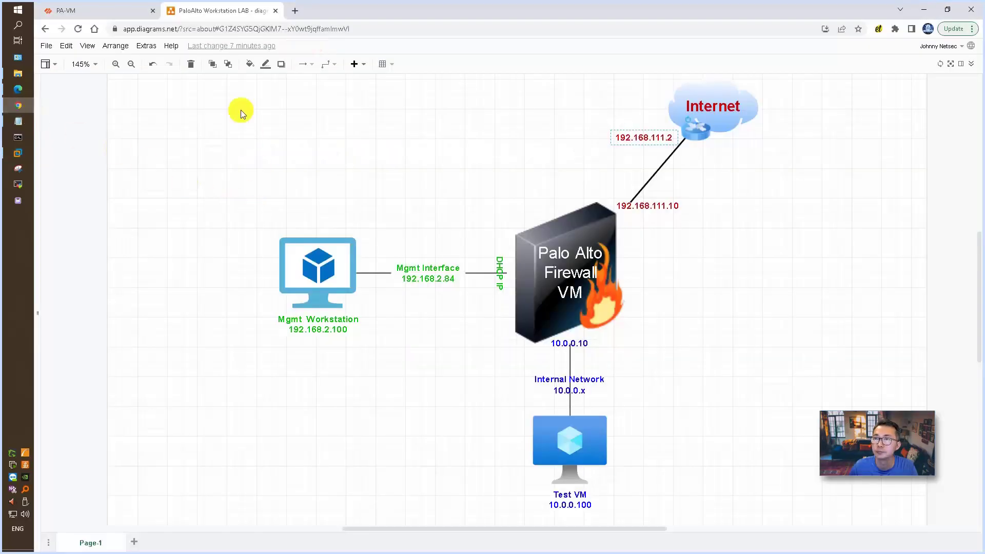
left_click(109, 16)
left_click_drag(398, 232, 481, 231)
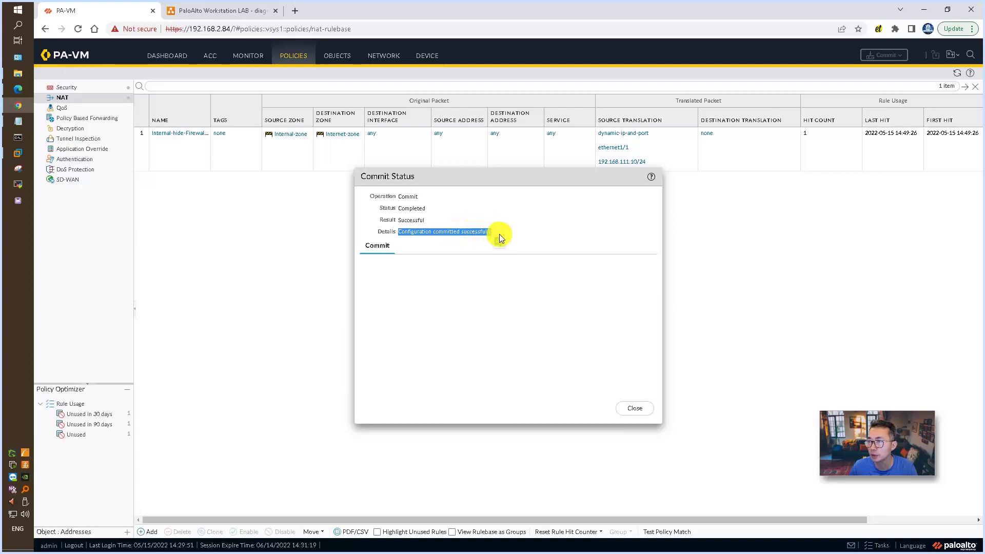
left_click(635, 408)
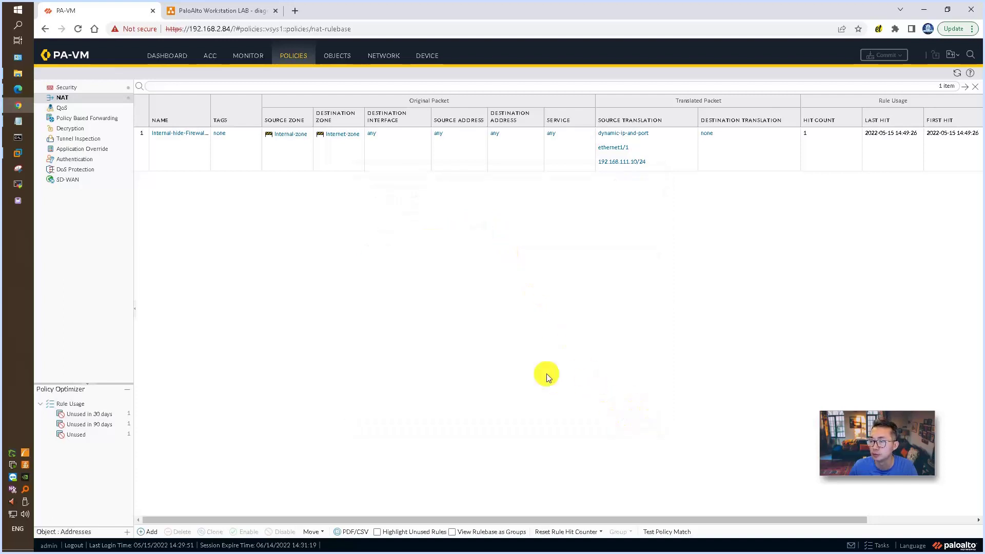
In the Win11 VM command window, run 'ping 8.8.8.8' and 'tracert 8.8.8.8'
left_click(18, 153)
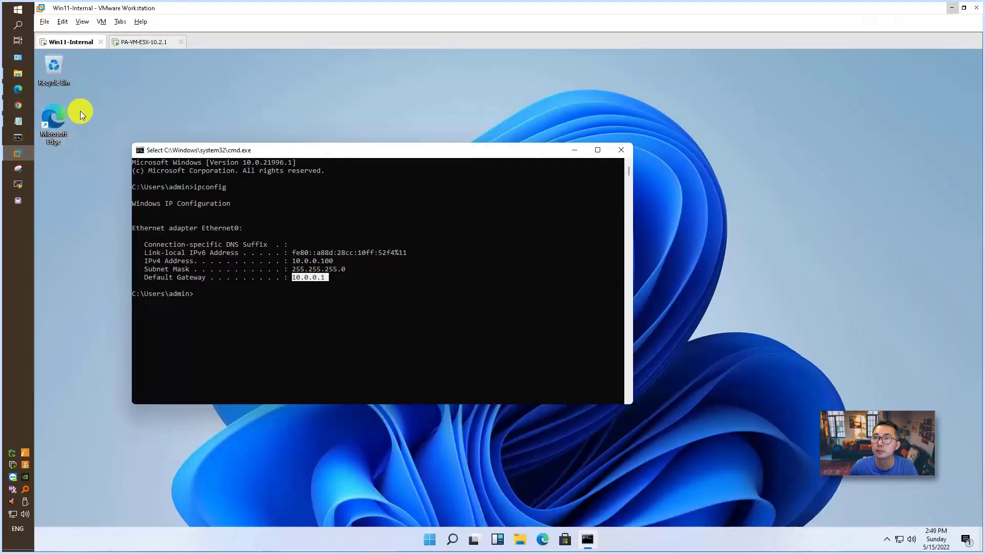
left_click(357, 301)
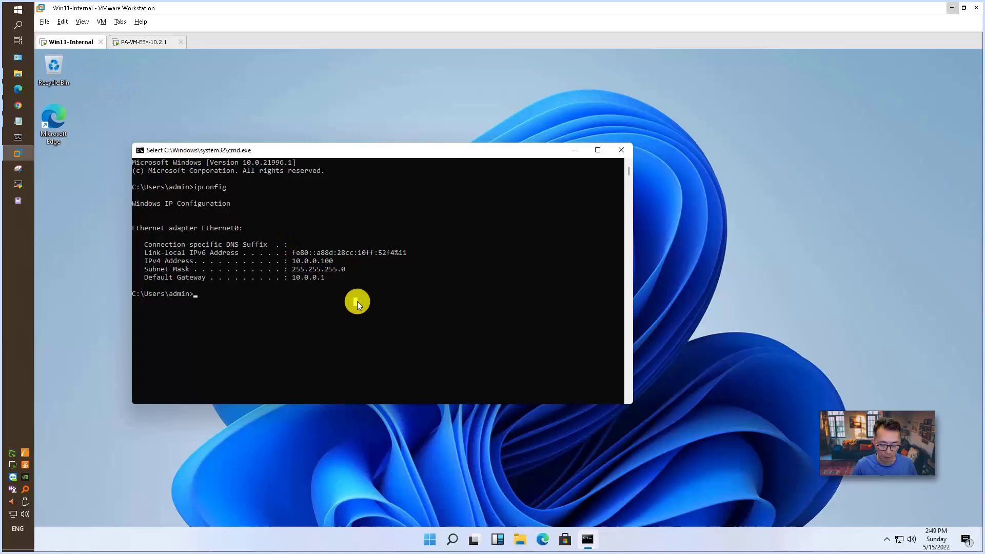
type("ping 8.8.8.8")
key("Return")
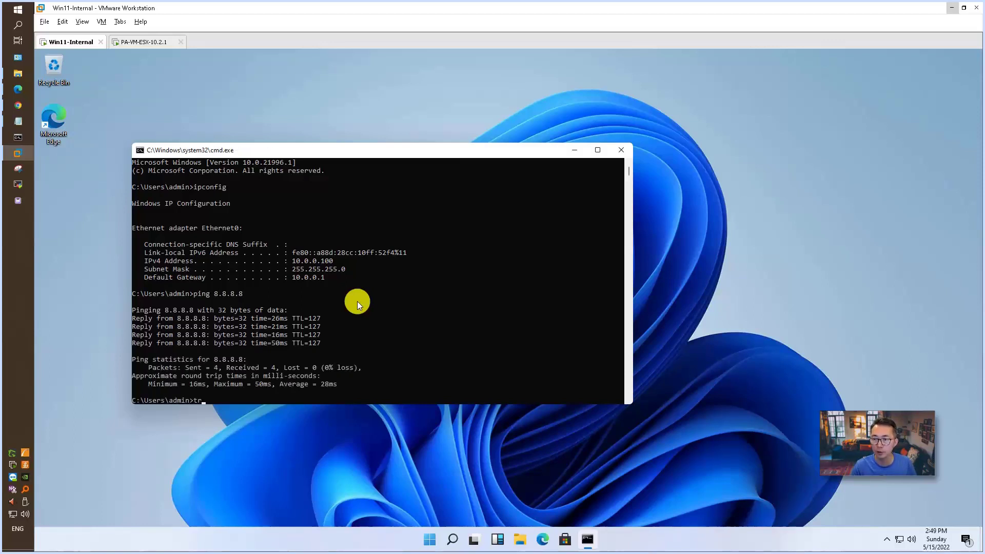
type("tracert 8.8.8.8")
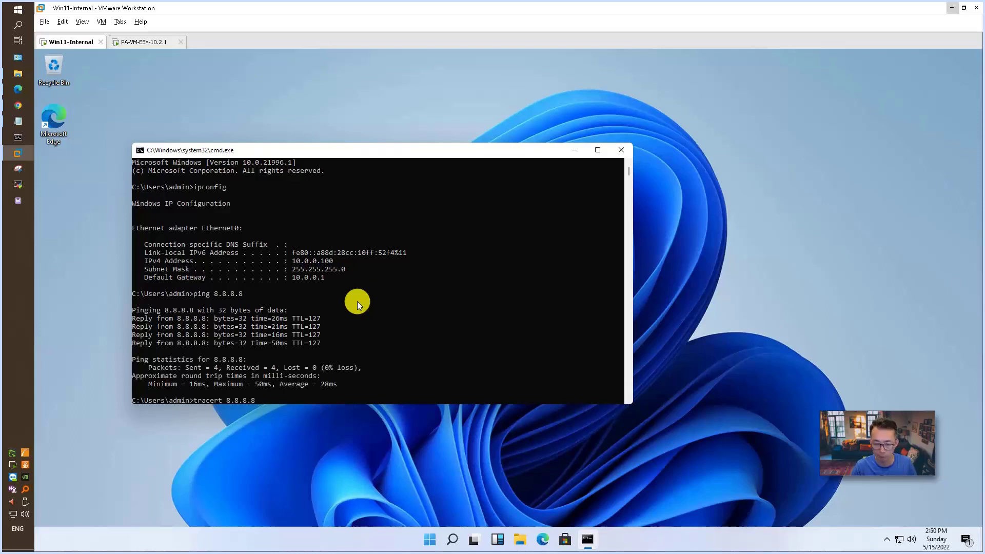
key("Return")
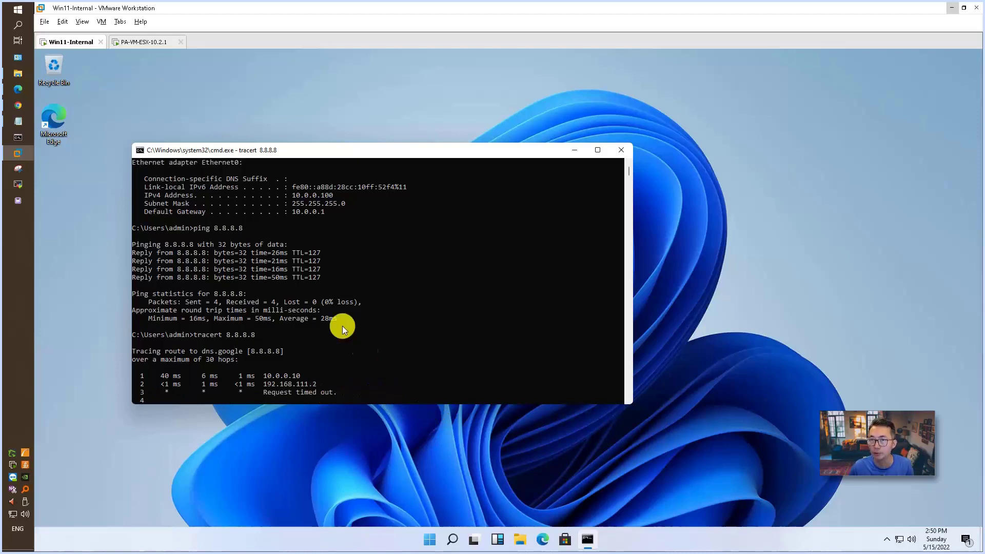
Match the trace hops against the lab diagram's 10.0.0.10 firewall and 192.168.111.2 gateway
left_click(19, 107)
left_click(206, 10)
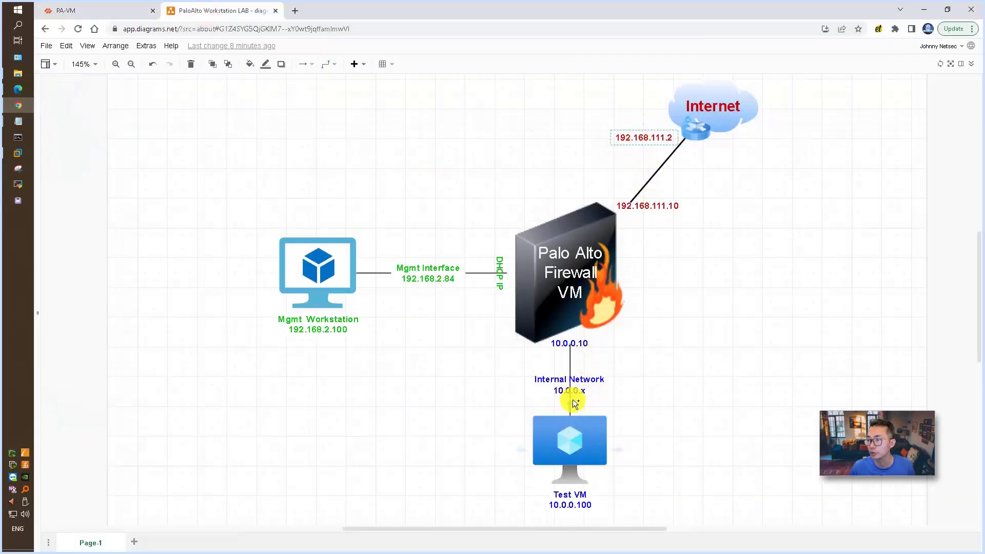
left_click(575, 347)
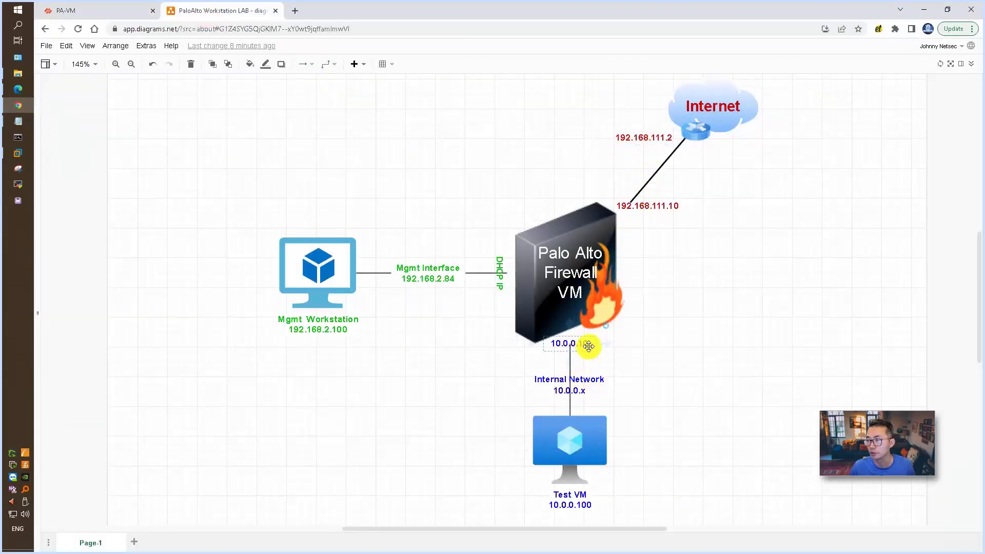
left_click(652, 136)
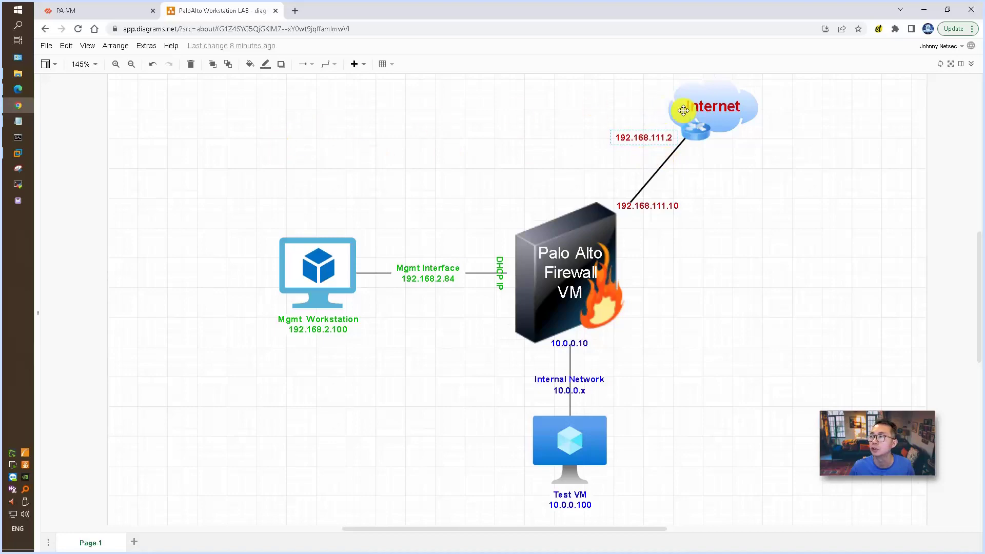
left_click(20, 152)
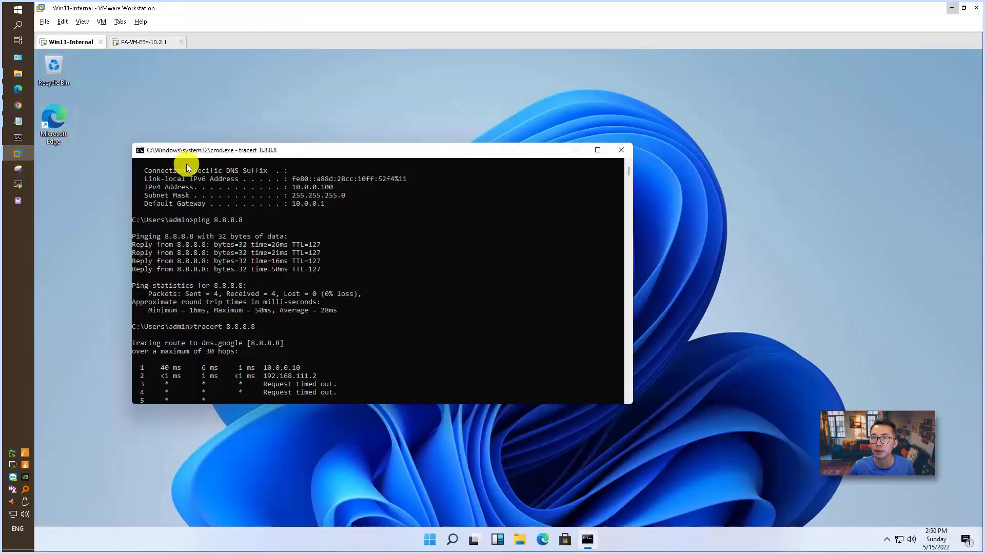
Open the PA-VM Traffic log and select the allowed ping and dns sessions to 8.8.8.8
left_click(18, 105)
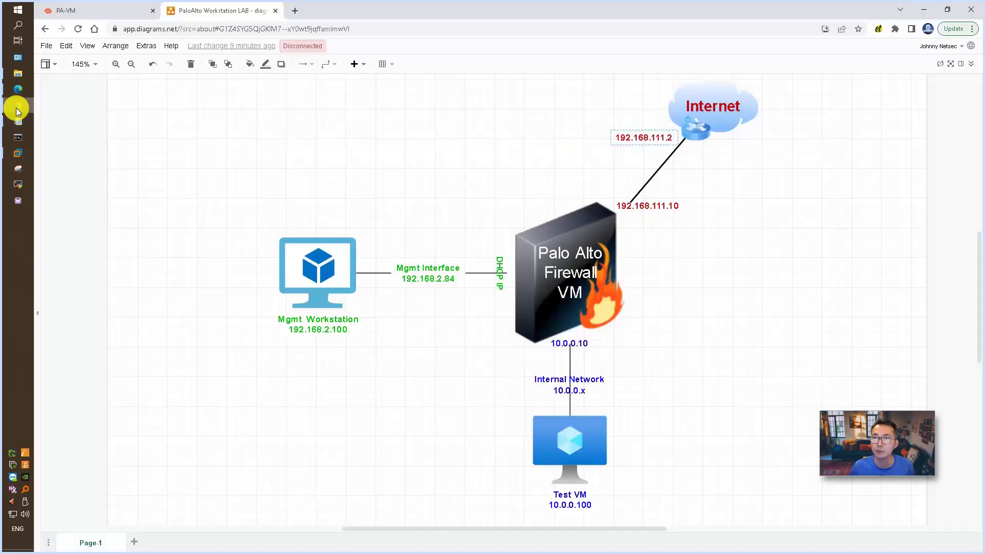
left_click(128, 11)
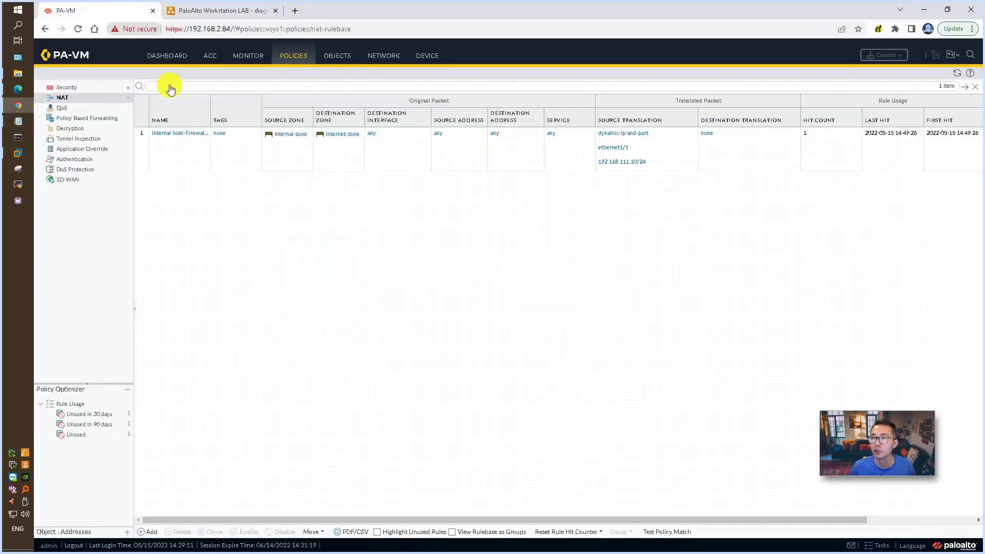
left_click(255, 57)
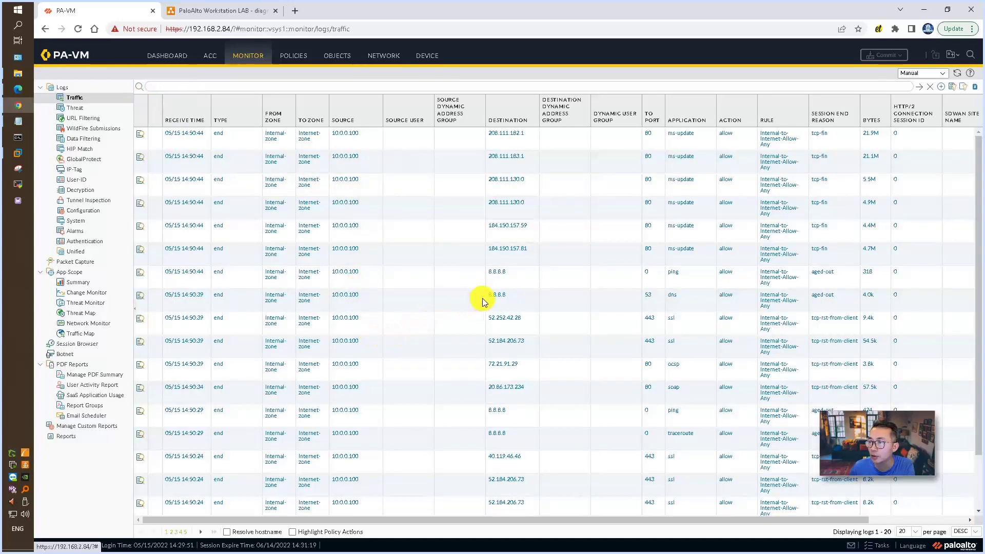
left_click(689, 278)
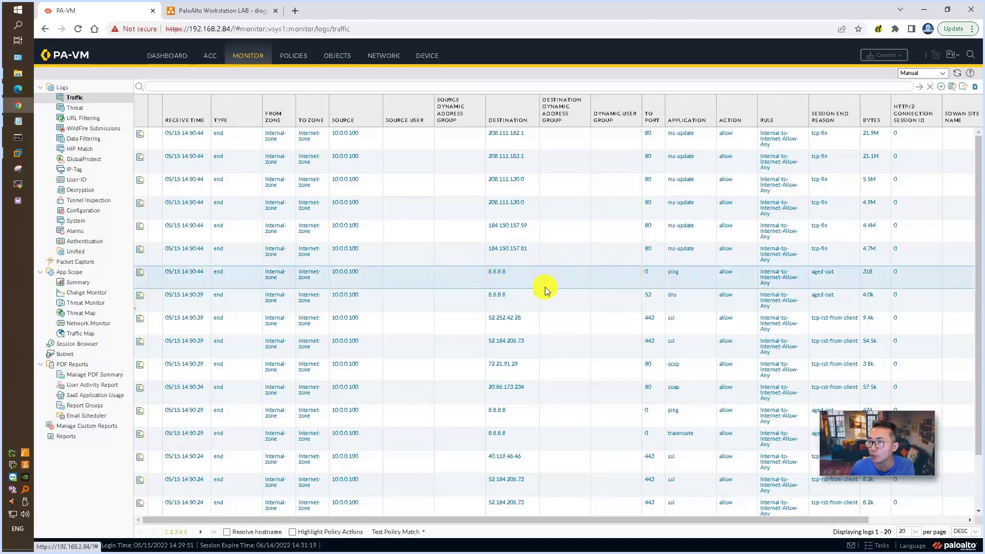
left_click(687, 301)
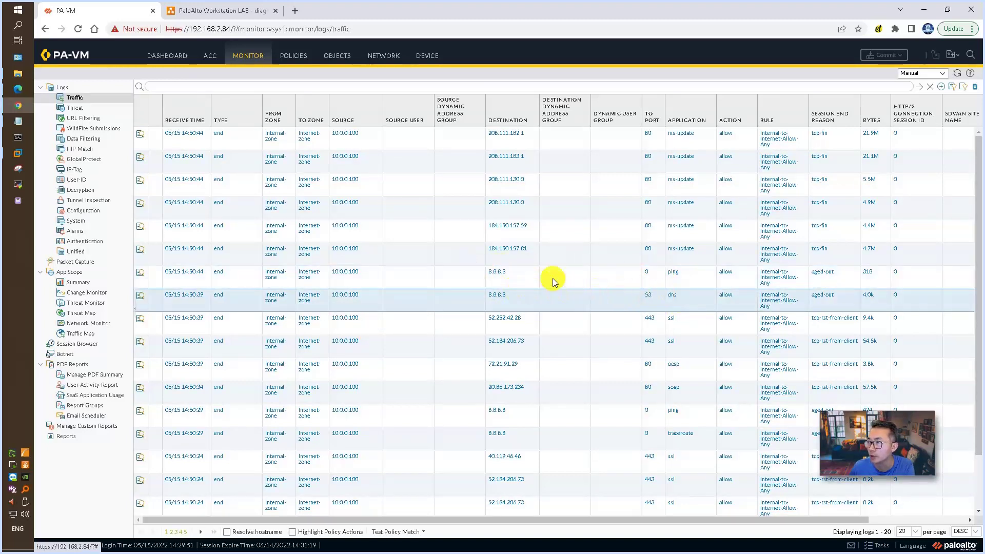